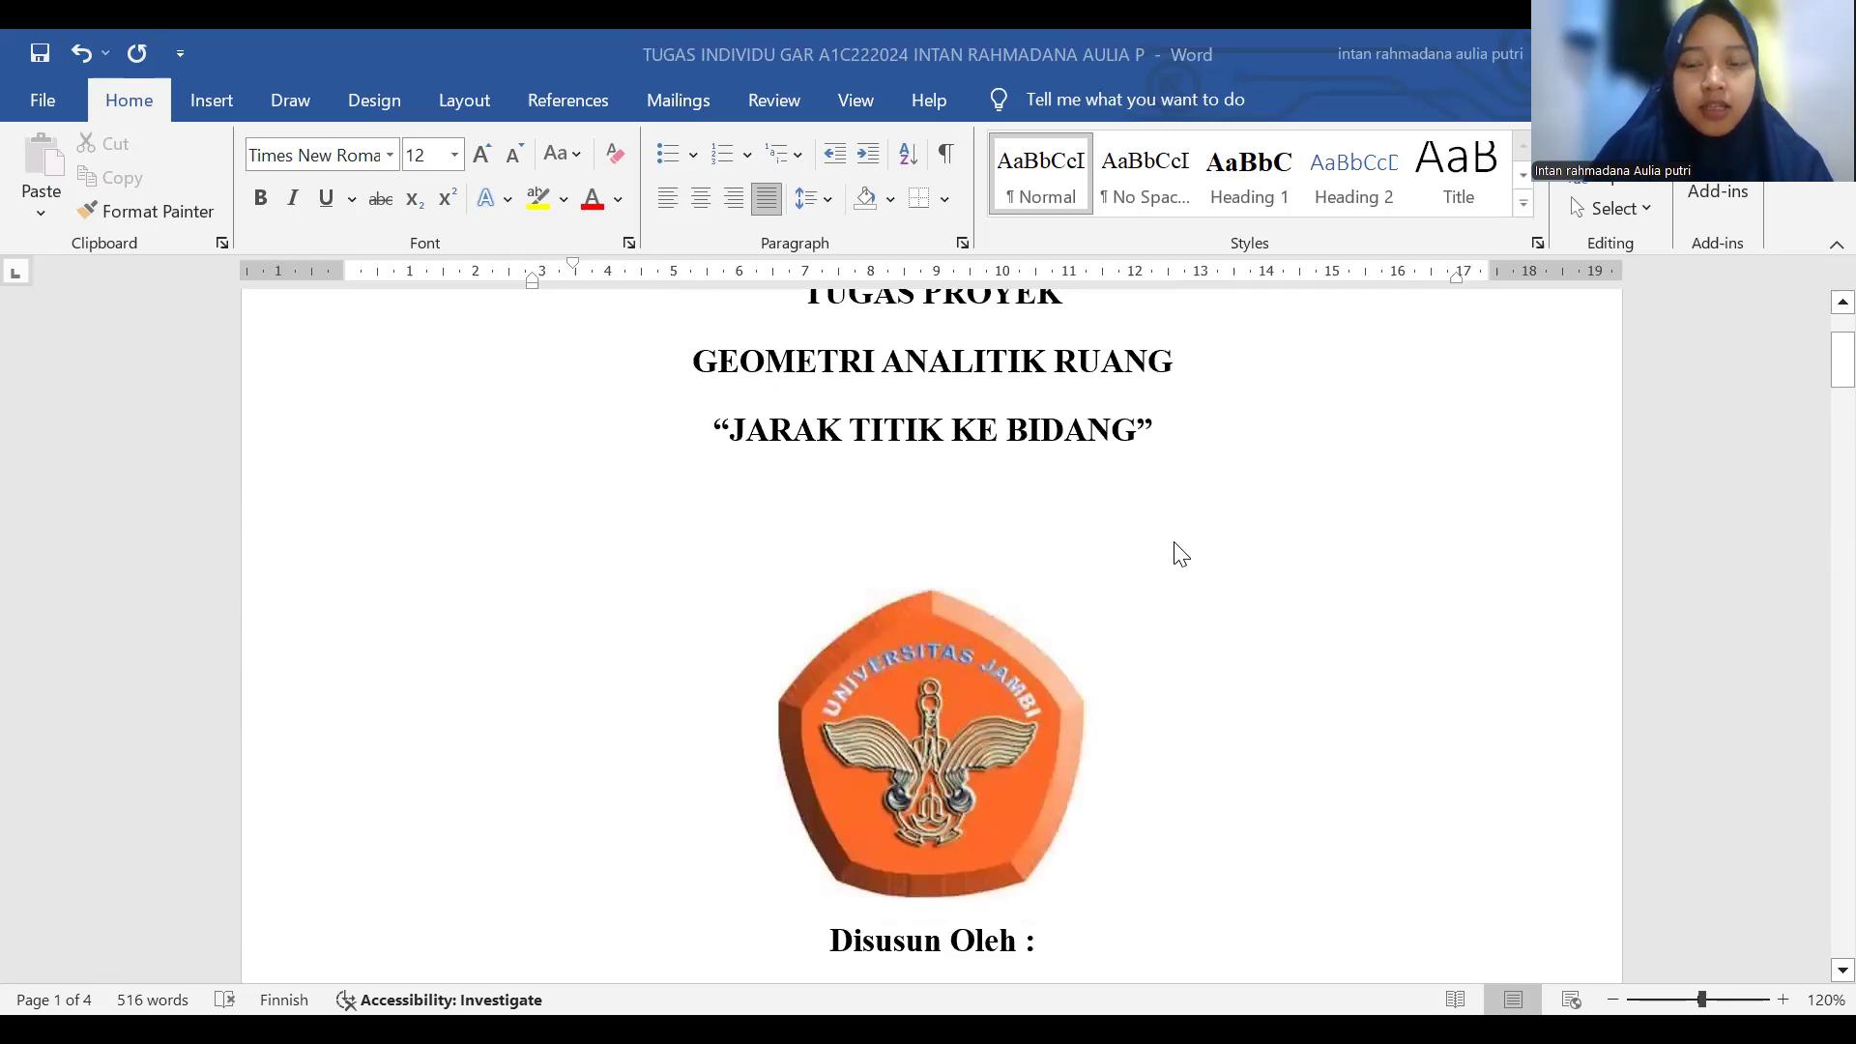
# Read the RINGKASAN summary on the distance from point S to plane p and its formula.
pyautogui.scroll(-15, 1181, 554)
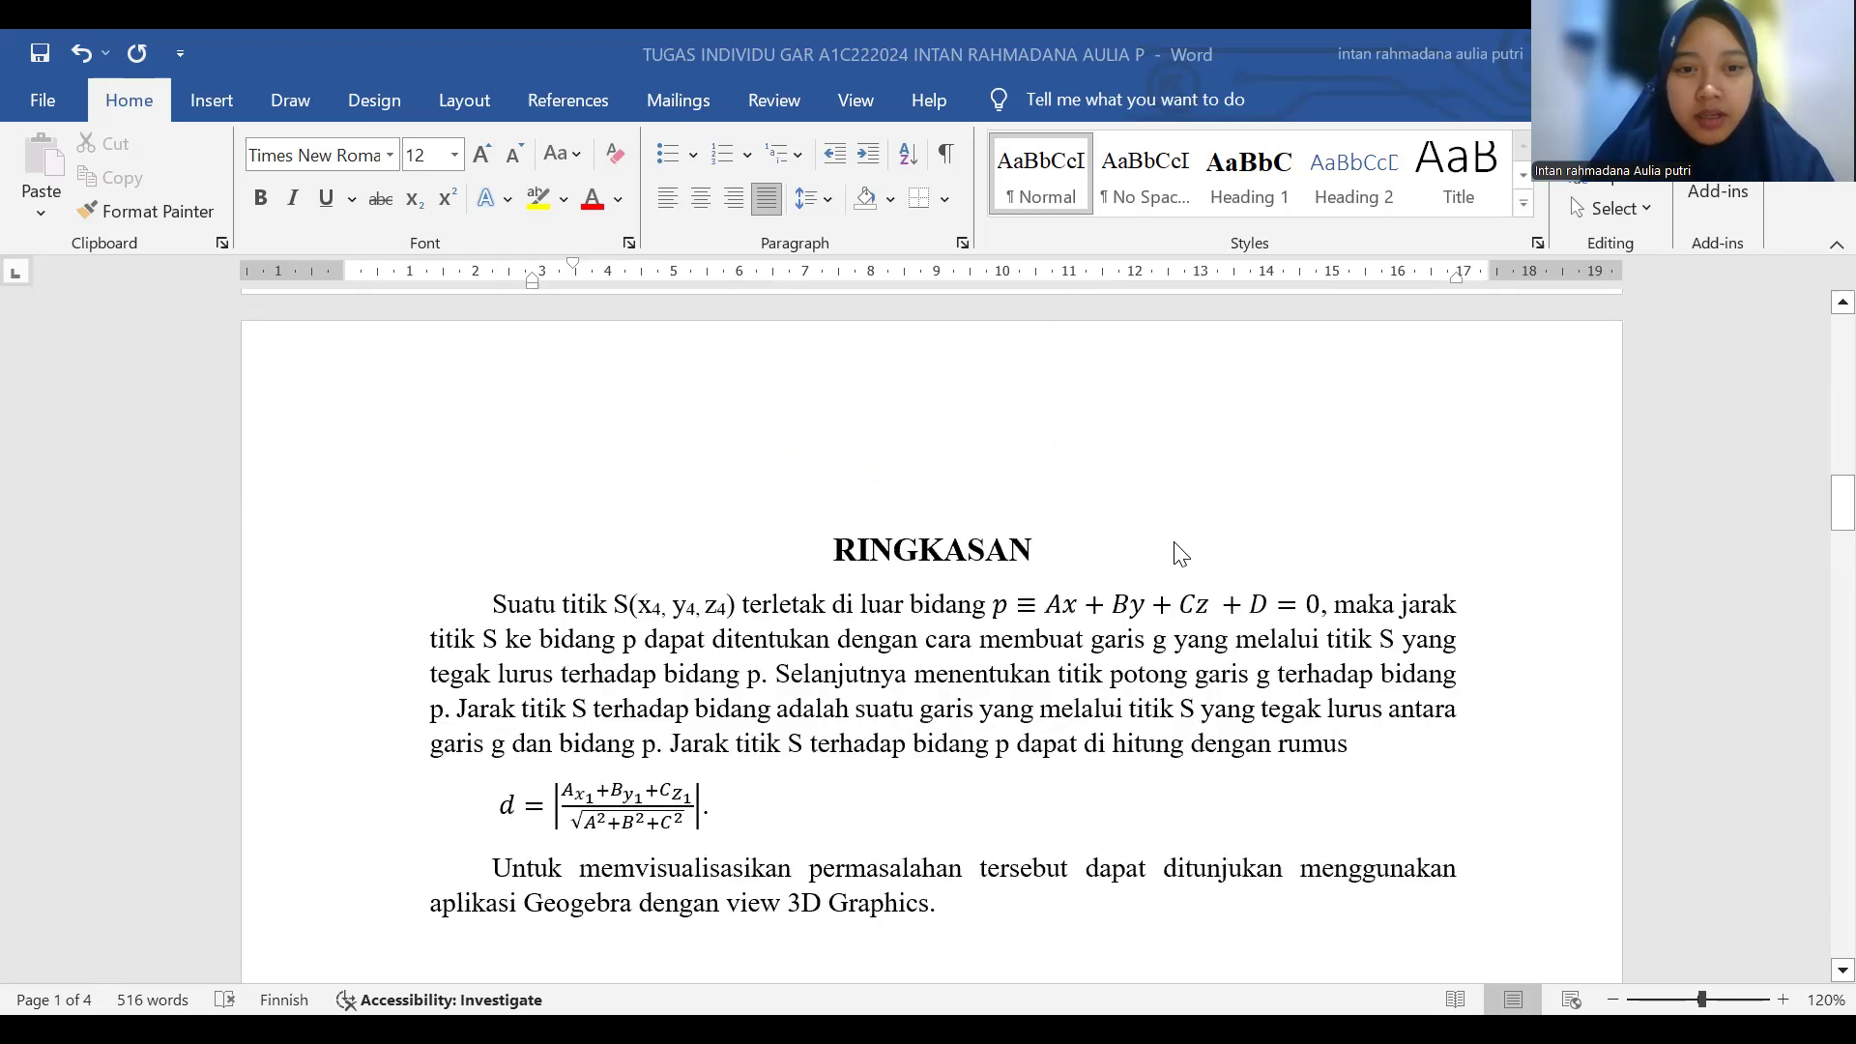
pyautogui.scroll(-1, 1180, 554)
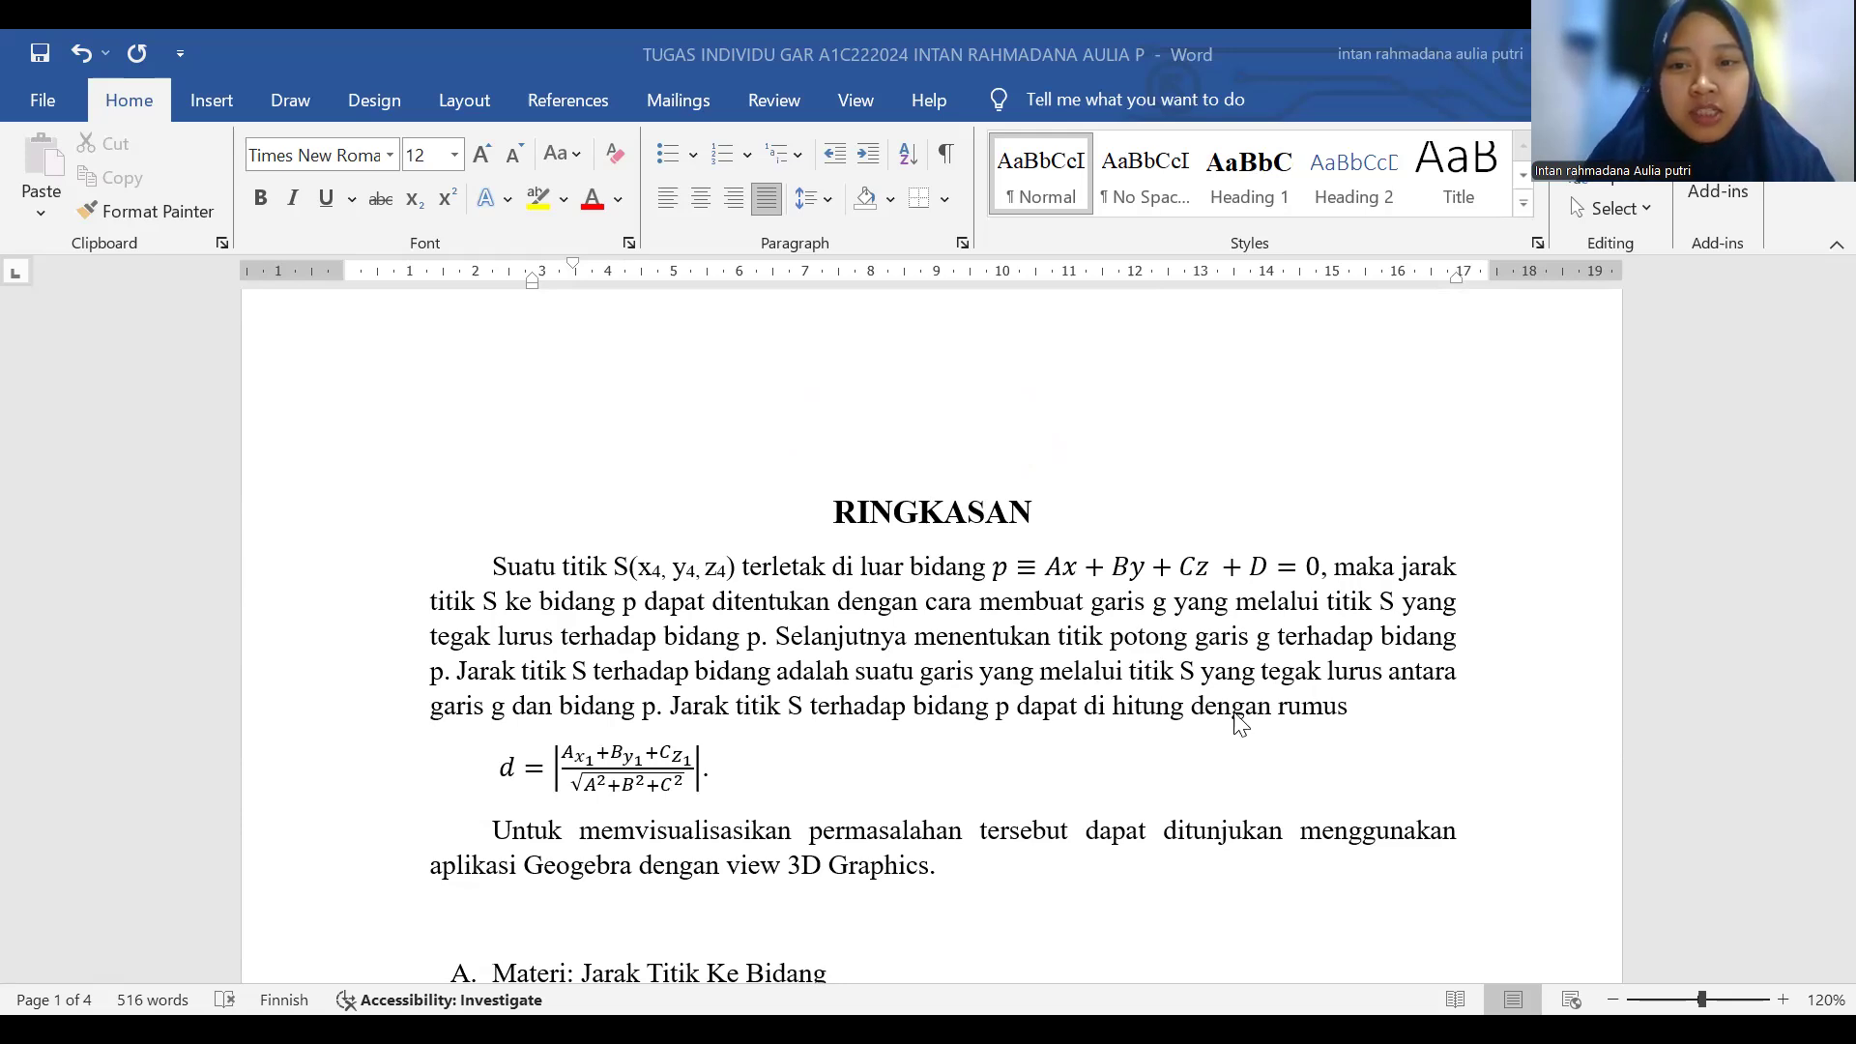
pyautogui.scroll(-1, 1240, 724)
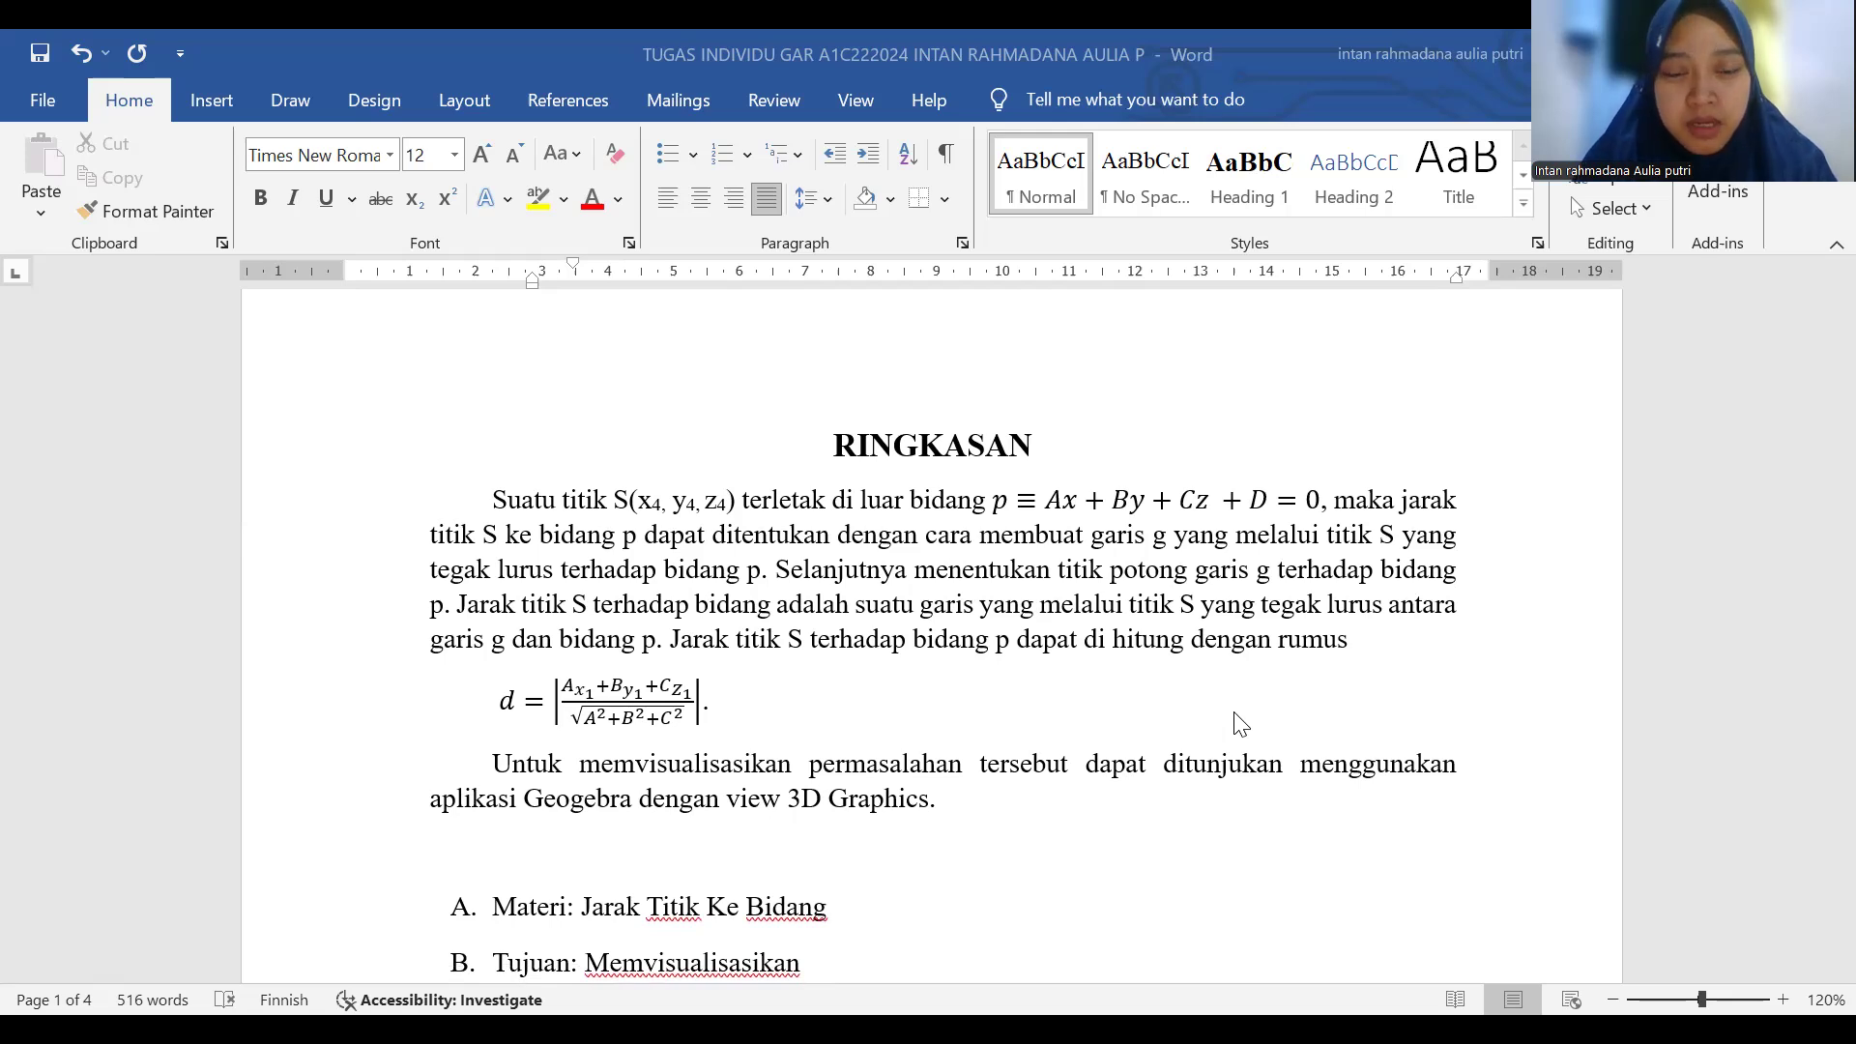
pyautogui.scroll(-2, 1241, 723)
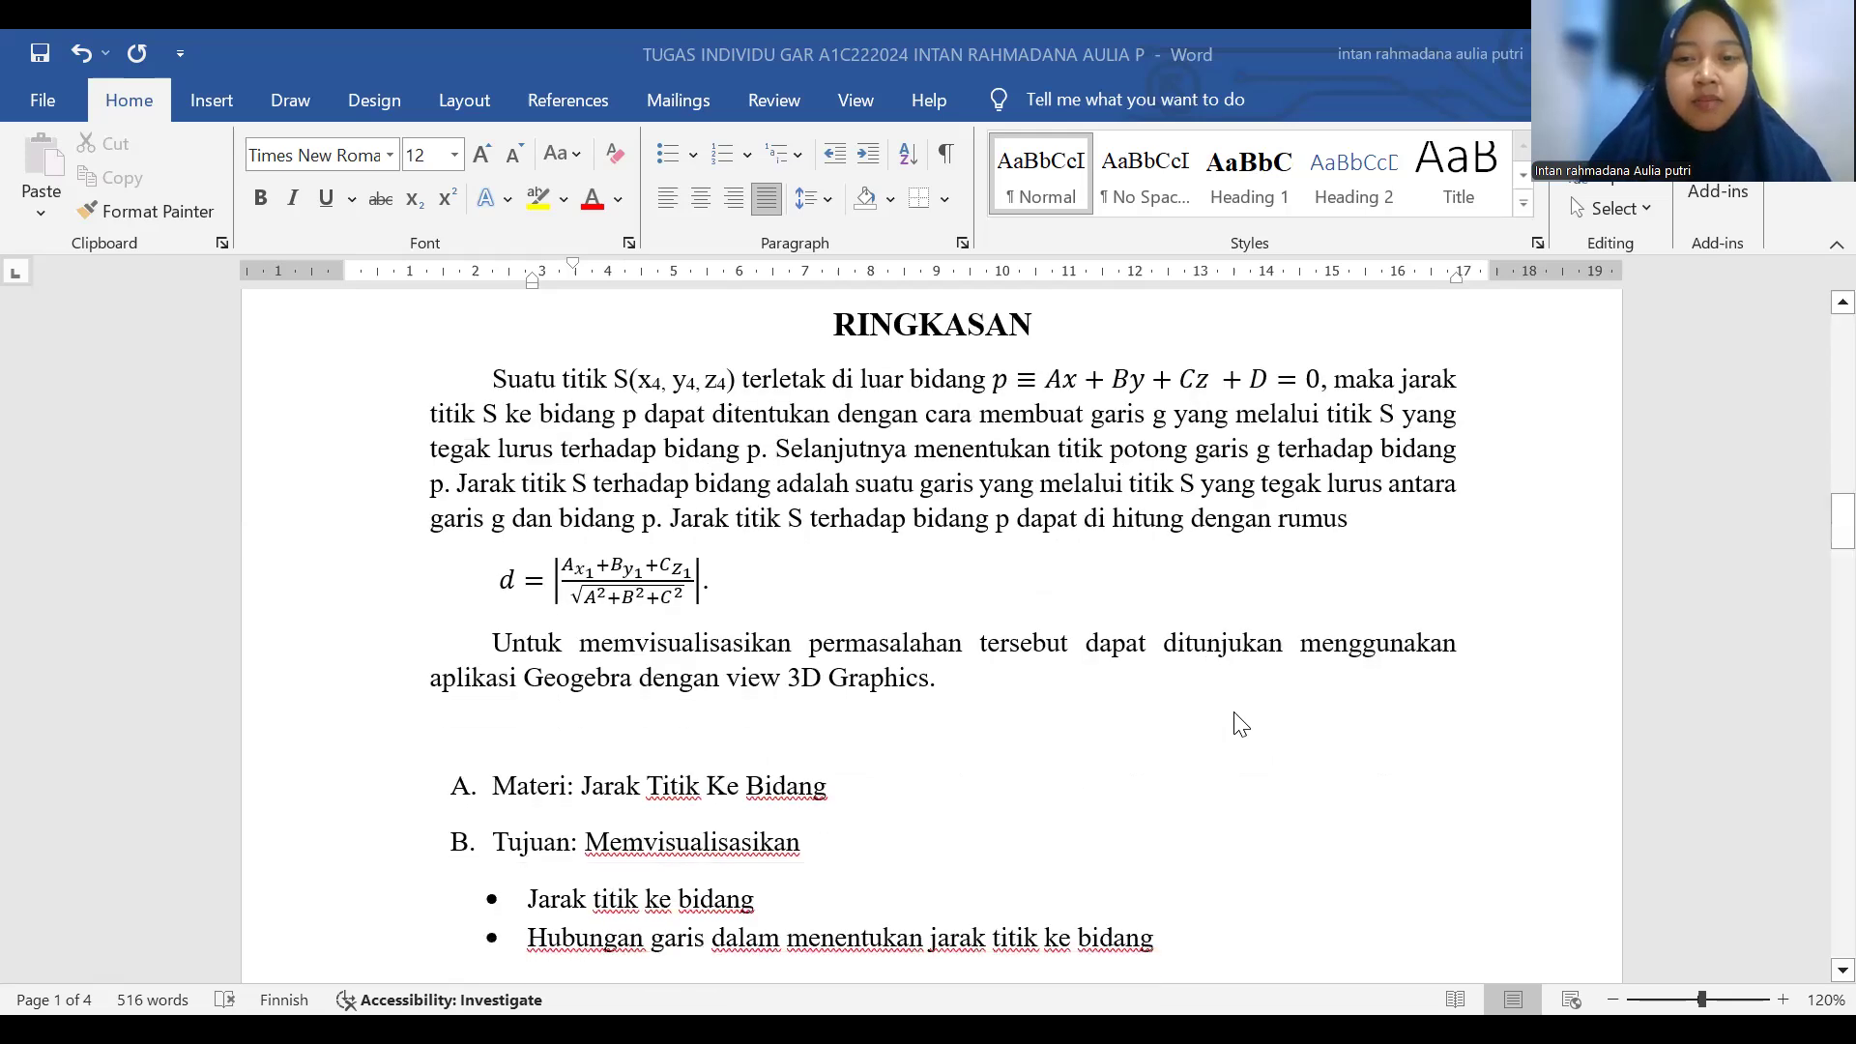
pyautogui.scroll(-1, 1241, 723)
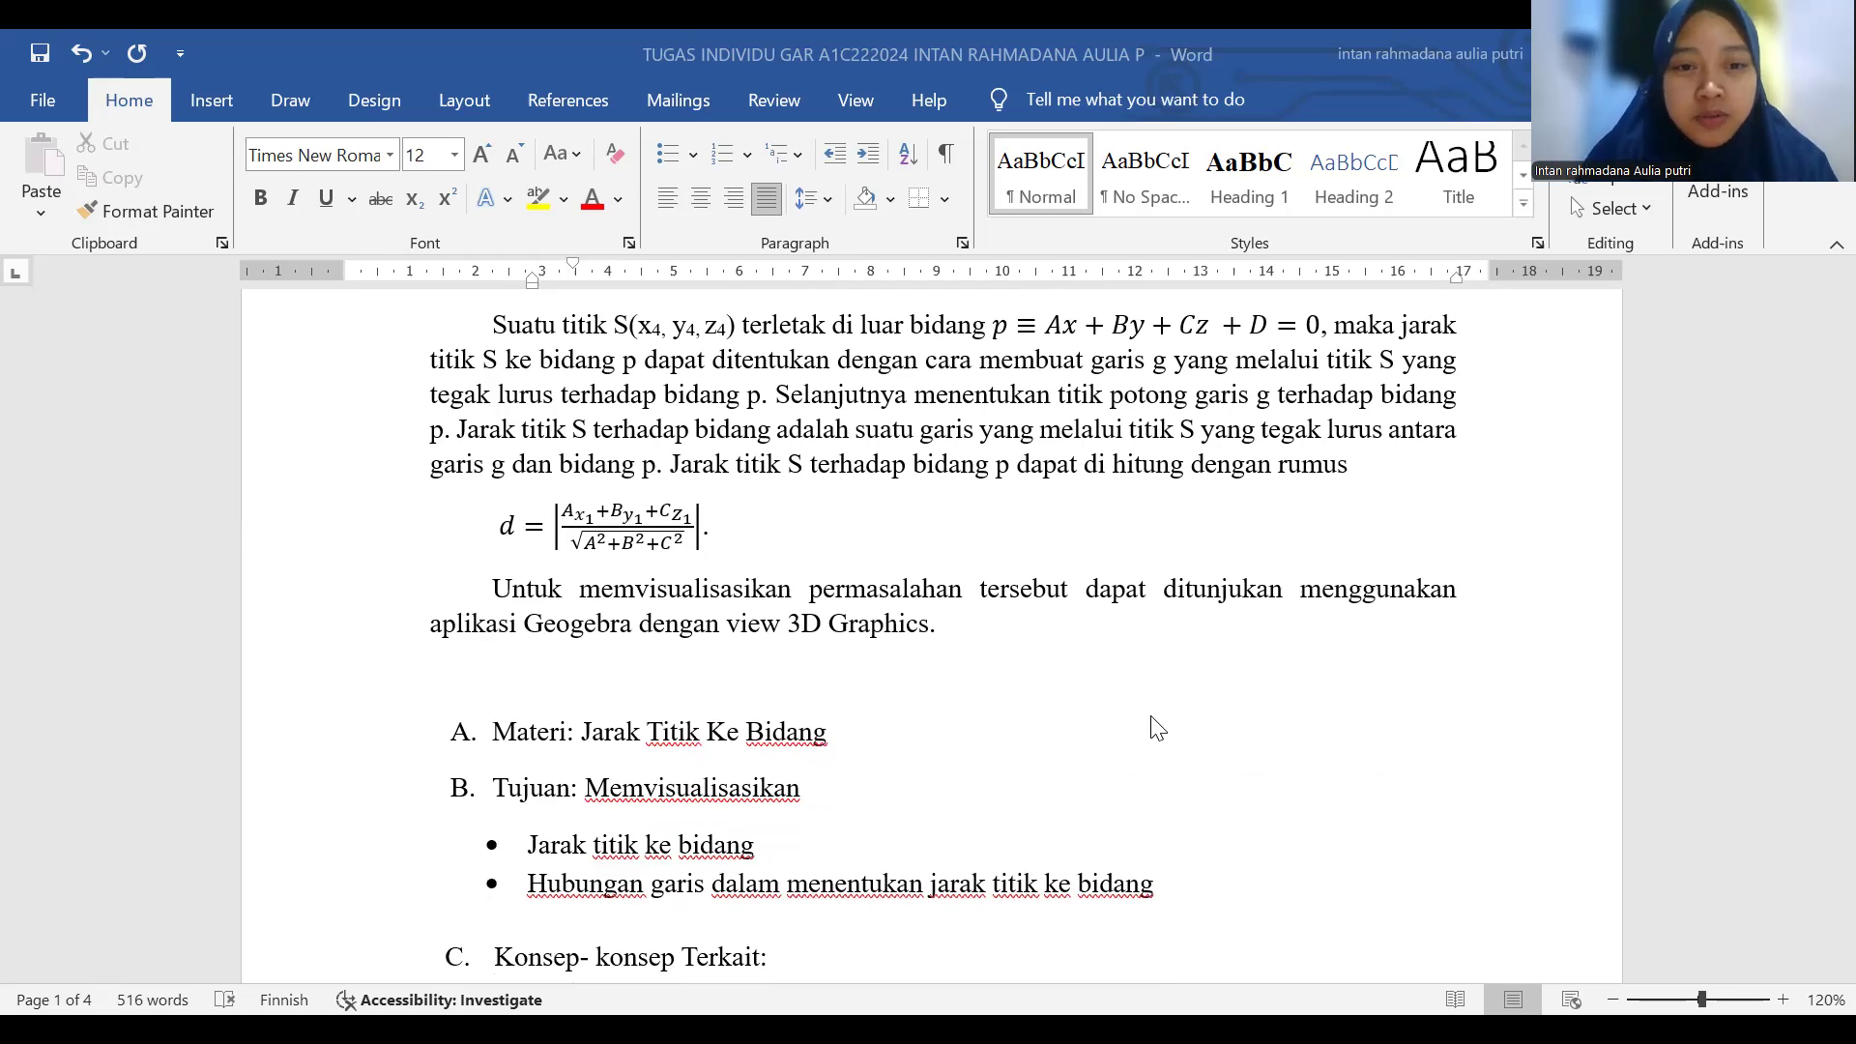
# Review sections A to D of the report, covering the material, objectives, related concepts and software.
pyautogui.scroll(-1, 1148, 732)
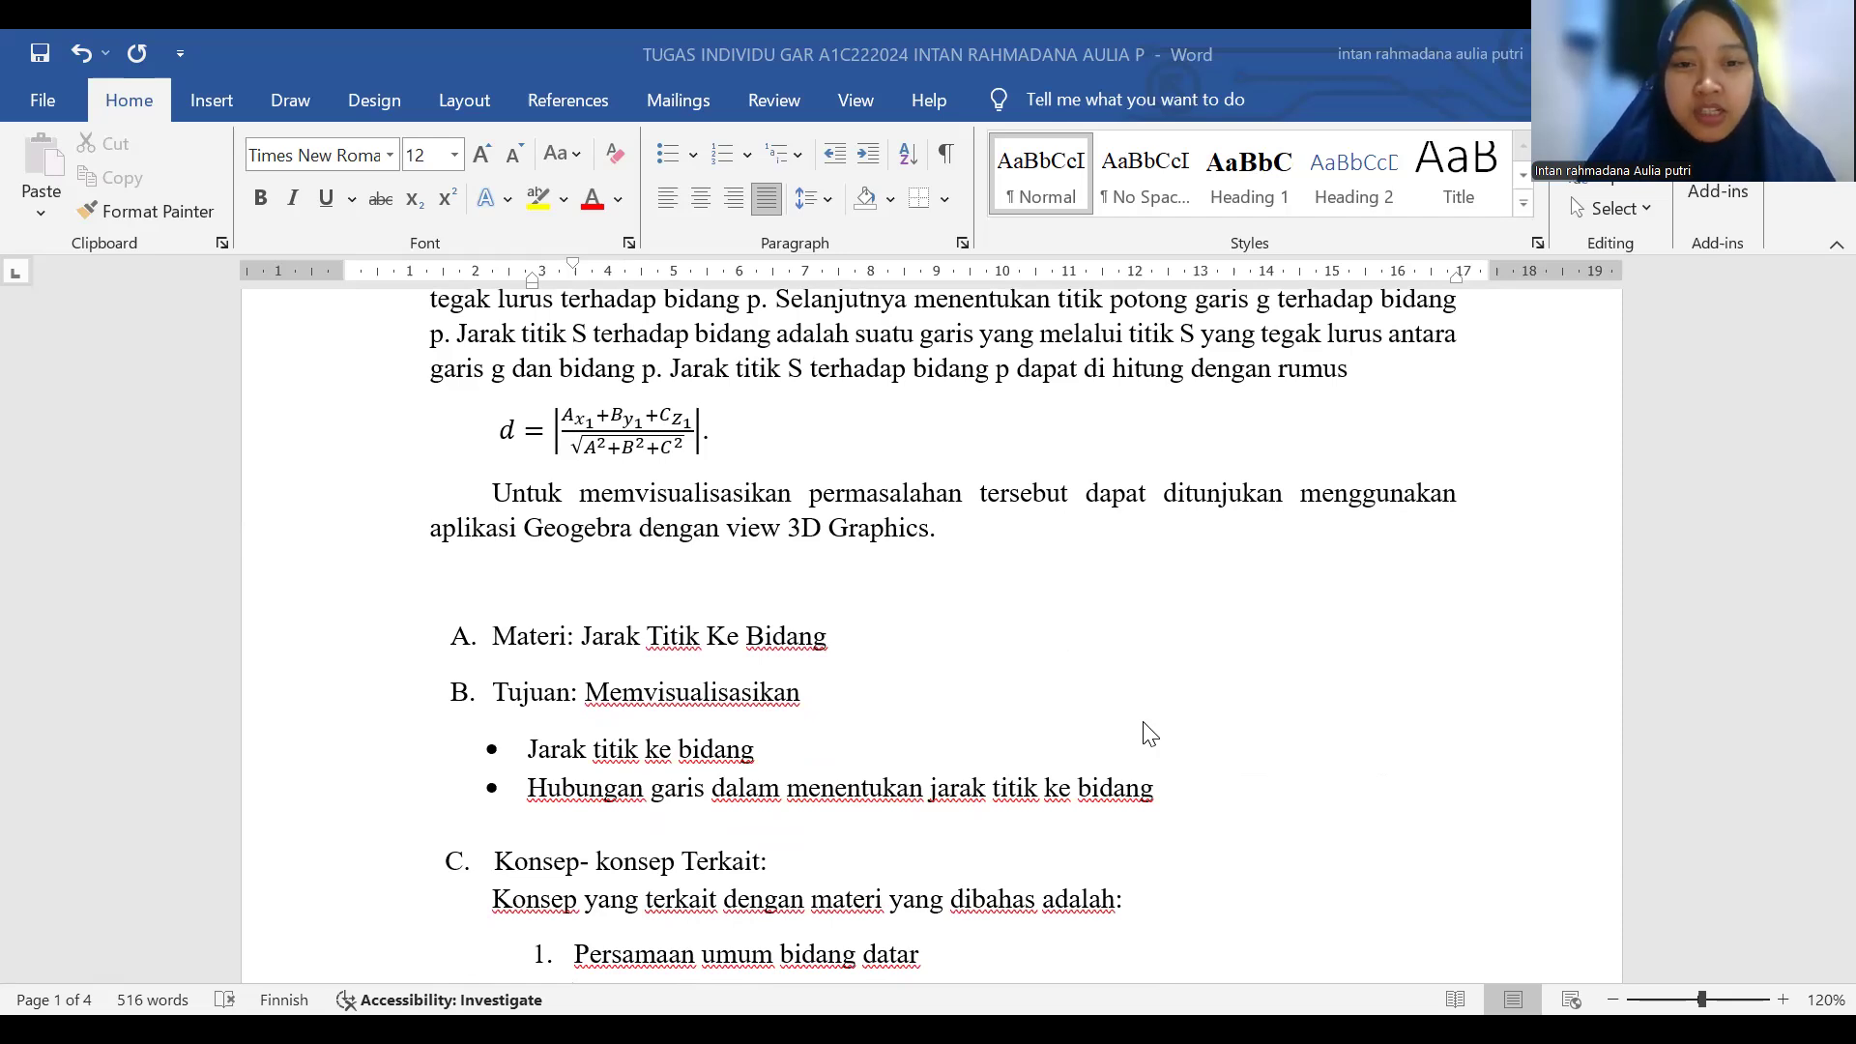
pyautogui.scroll(-2, 1149, 732)
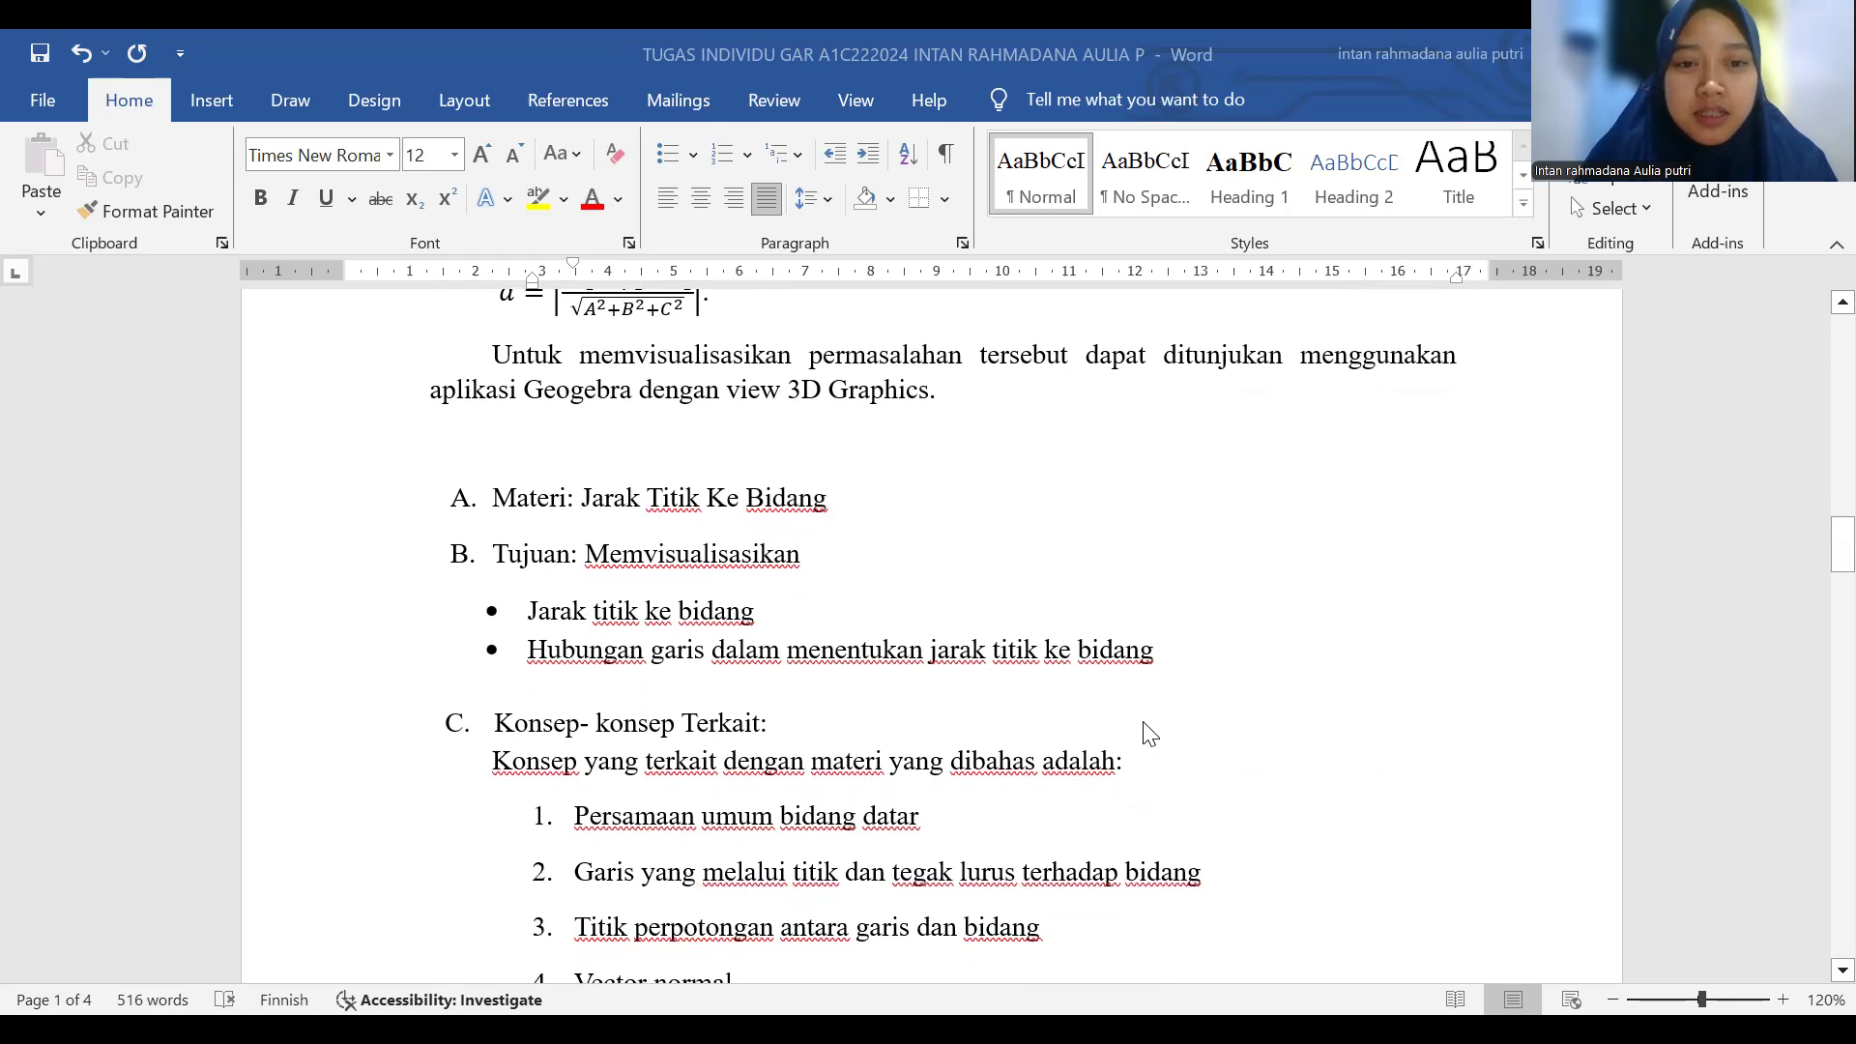
pyautogui.scroll(-1, 1148, 731)
pyautogui.scroll(-1, 1148, 732)
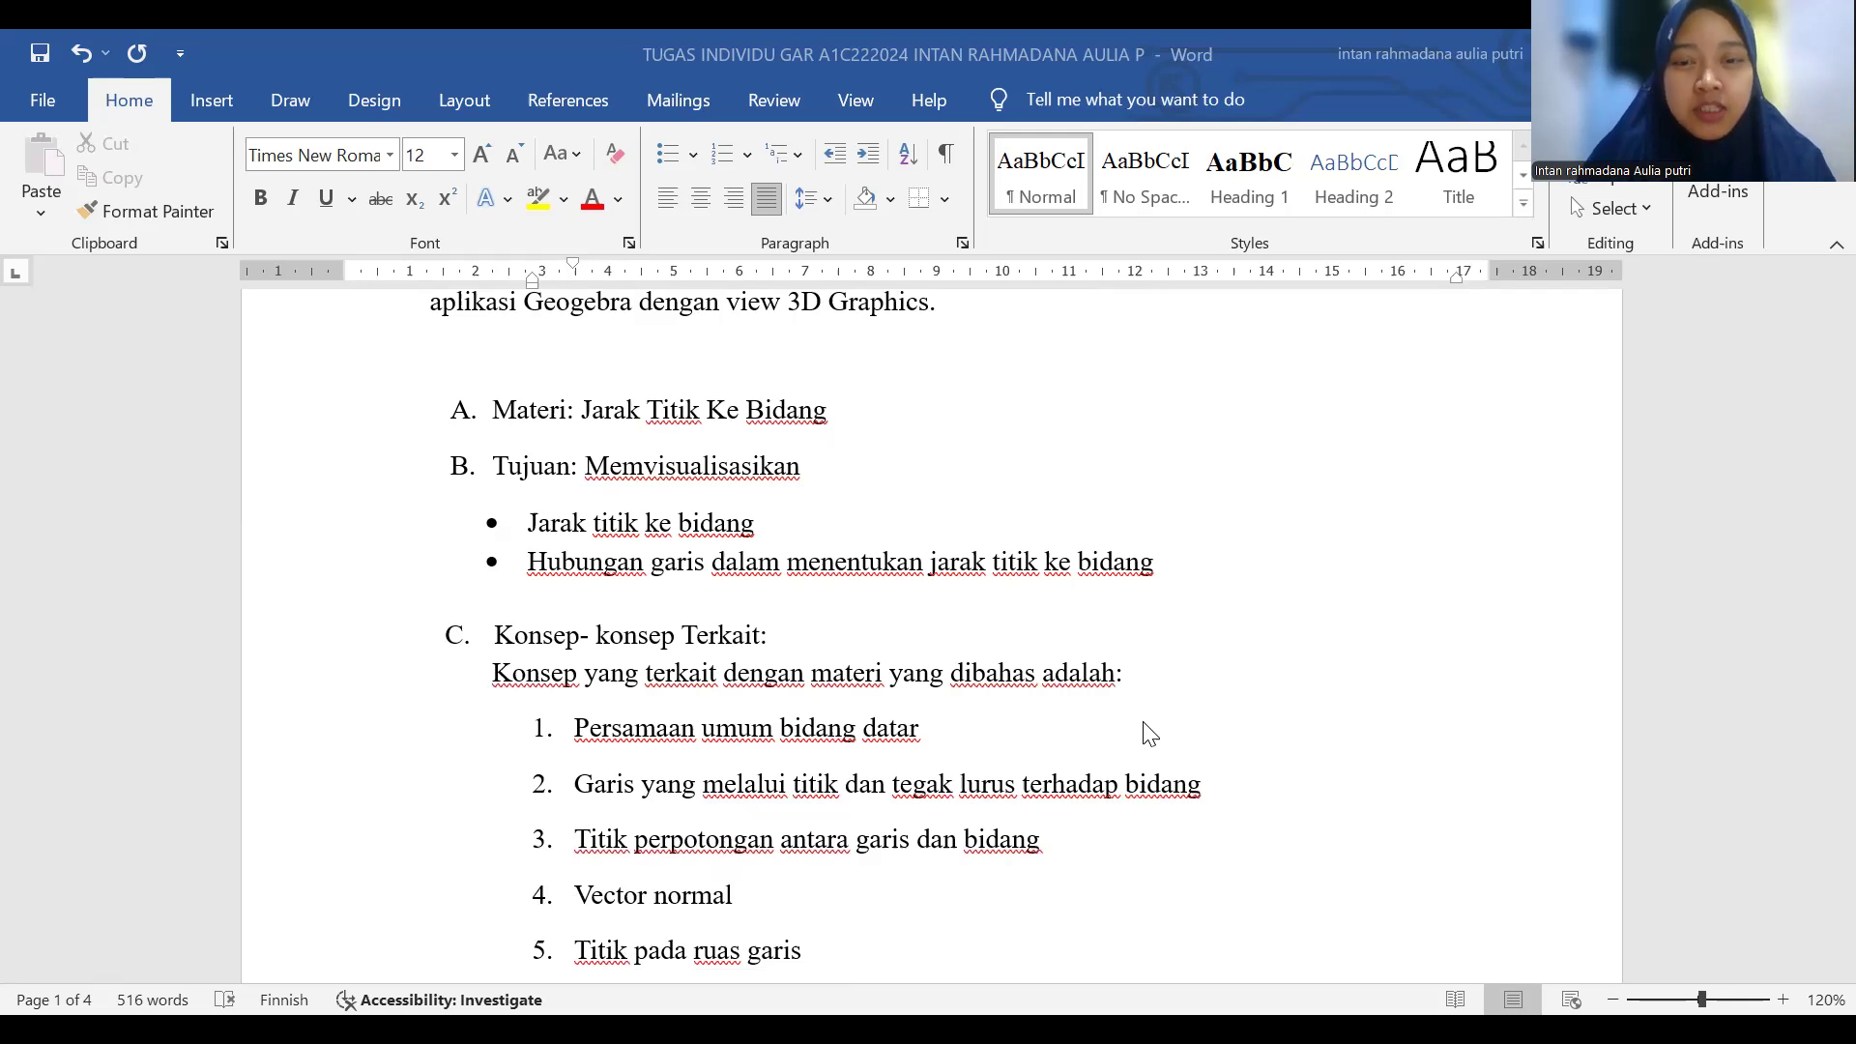
pyautogui.scroll(-3, 1149, 732)
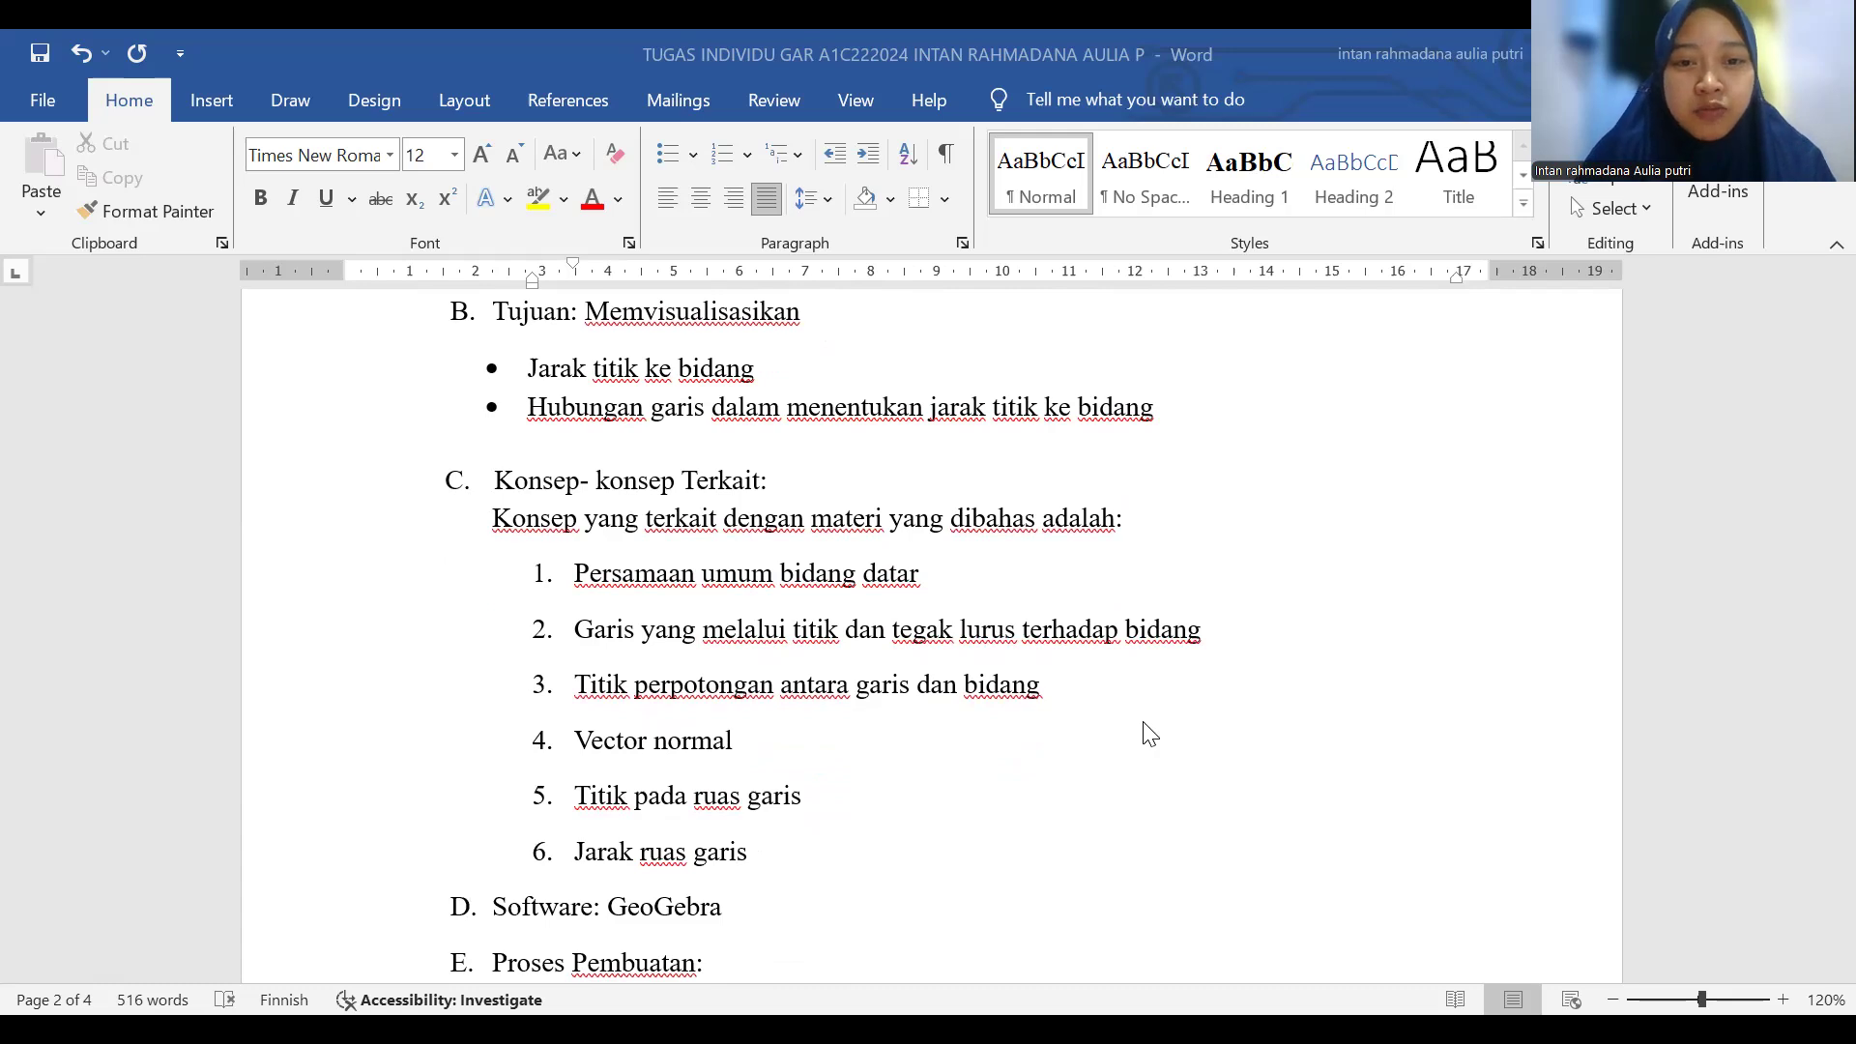
pyautogui.scroll(-1, 1148, 734)
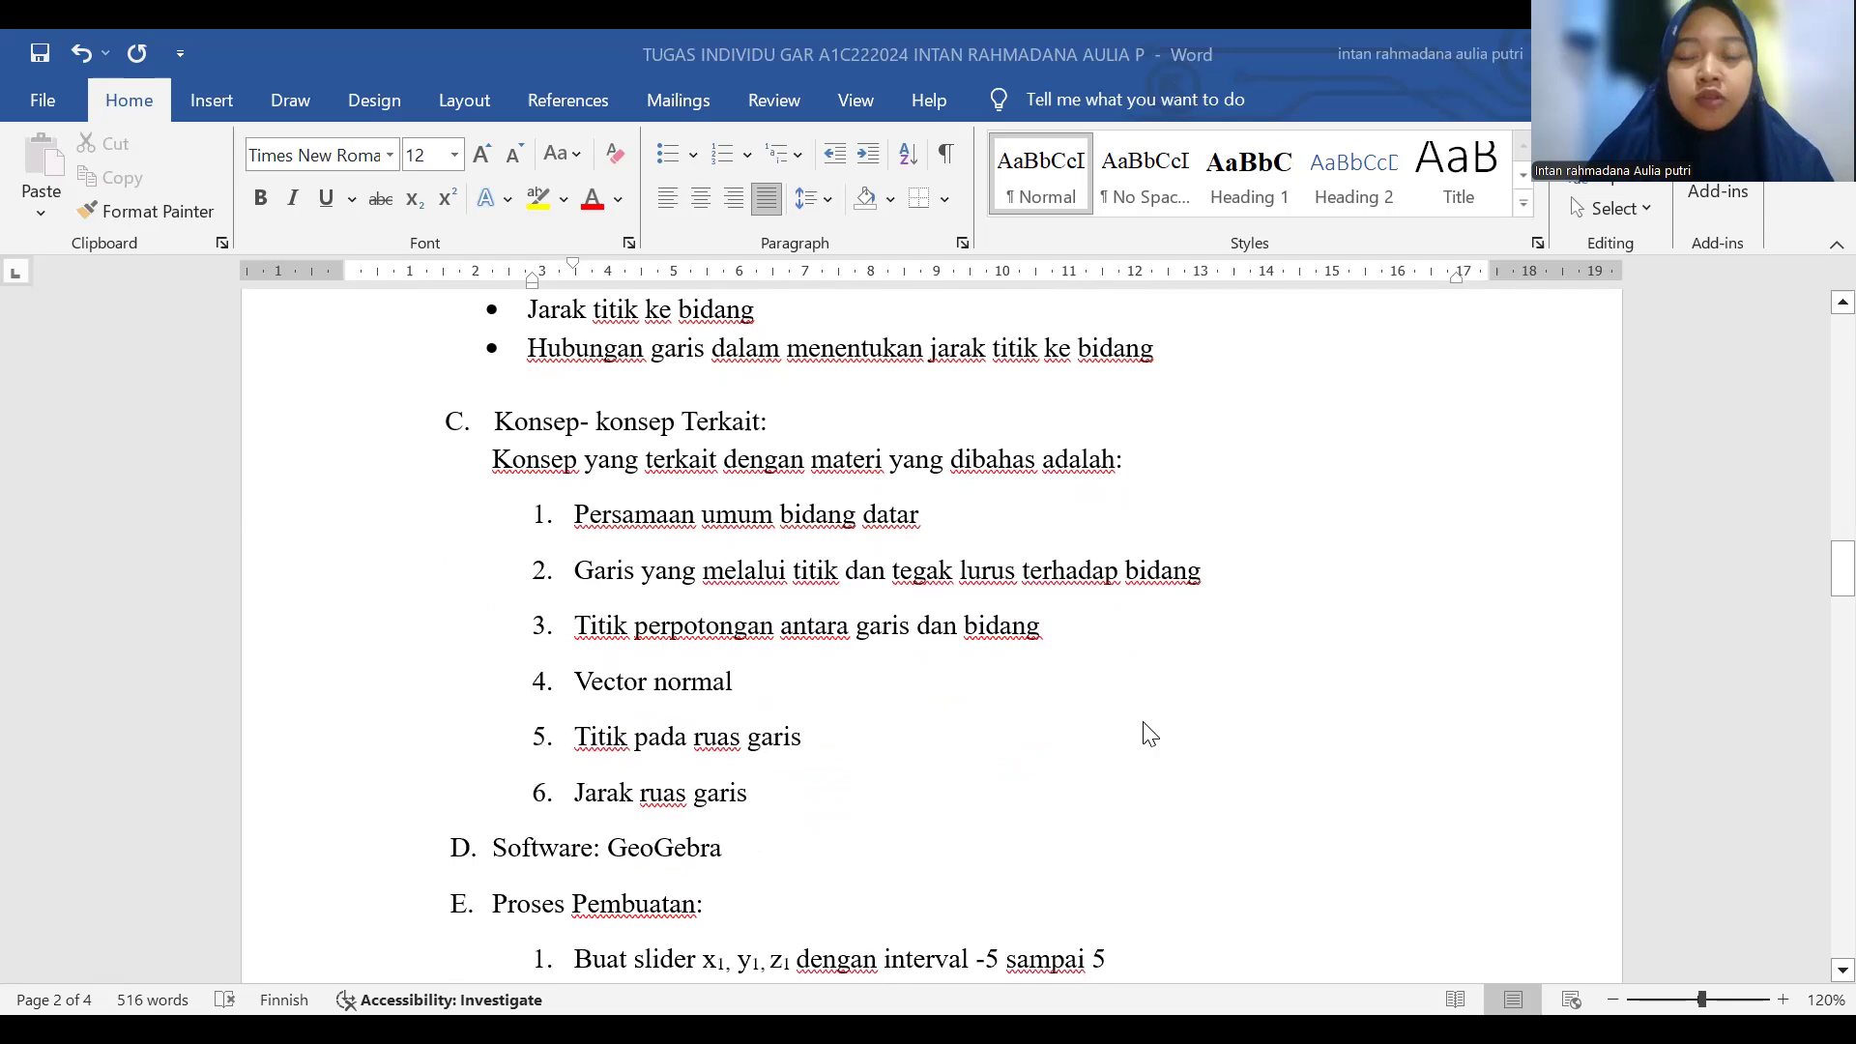
pyautogui.scroll(-1, 1149, 734)
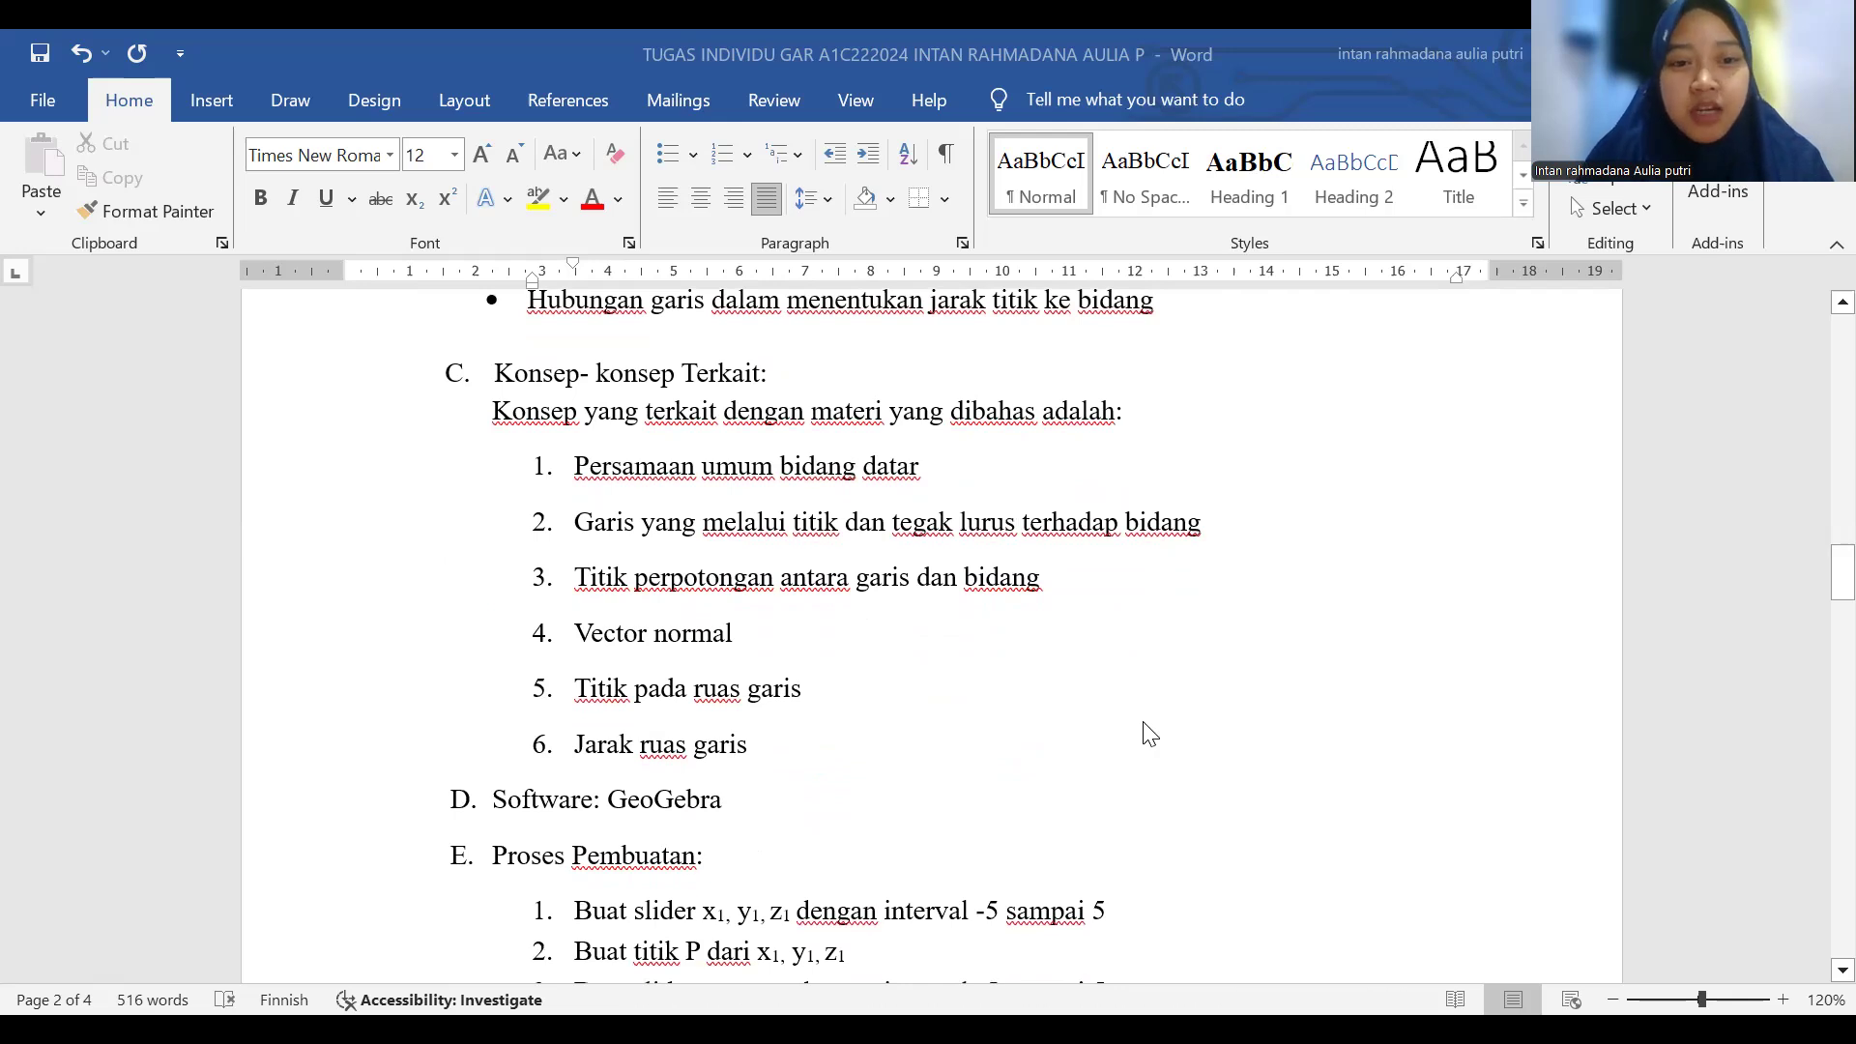
pyautogui.scroll(-1, 1149, 734)
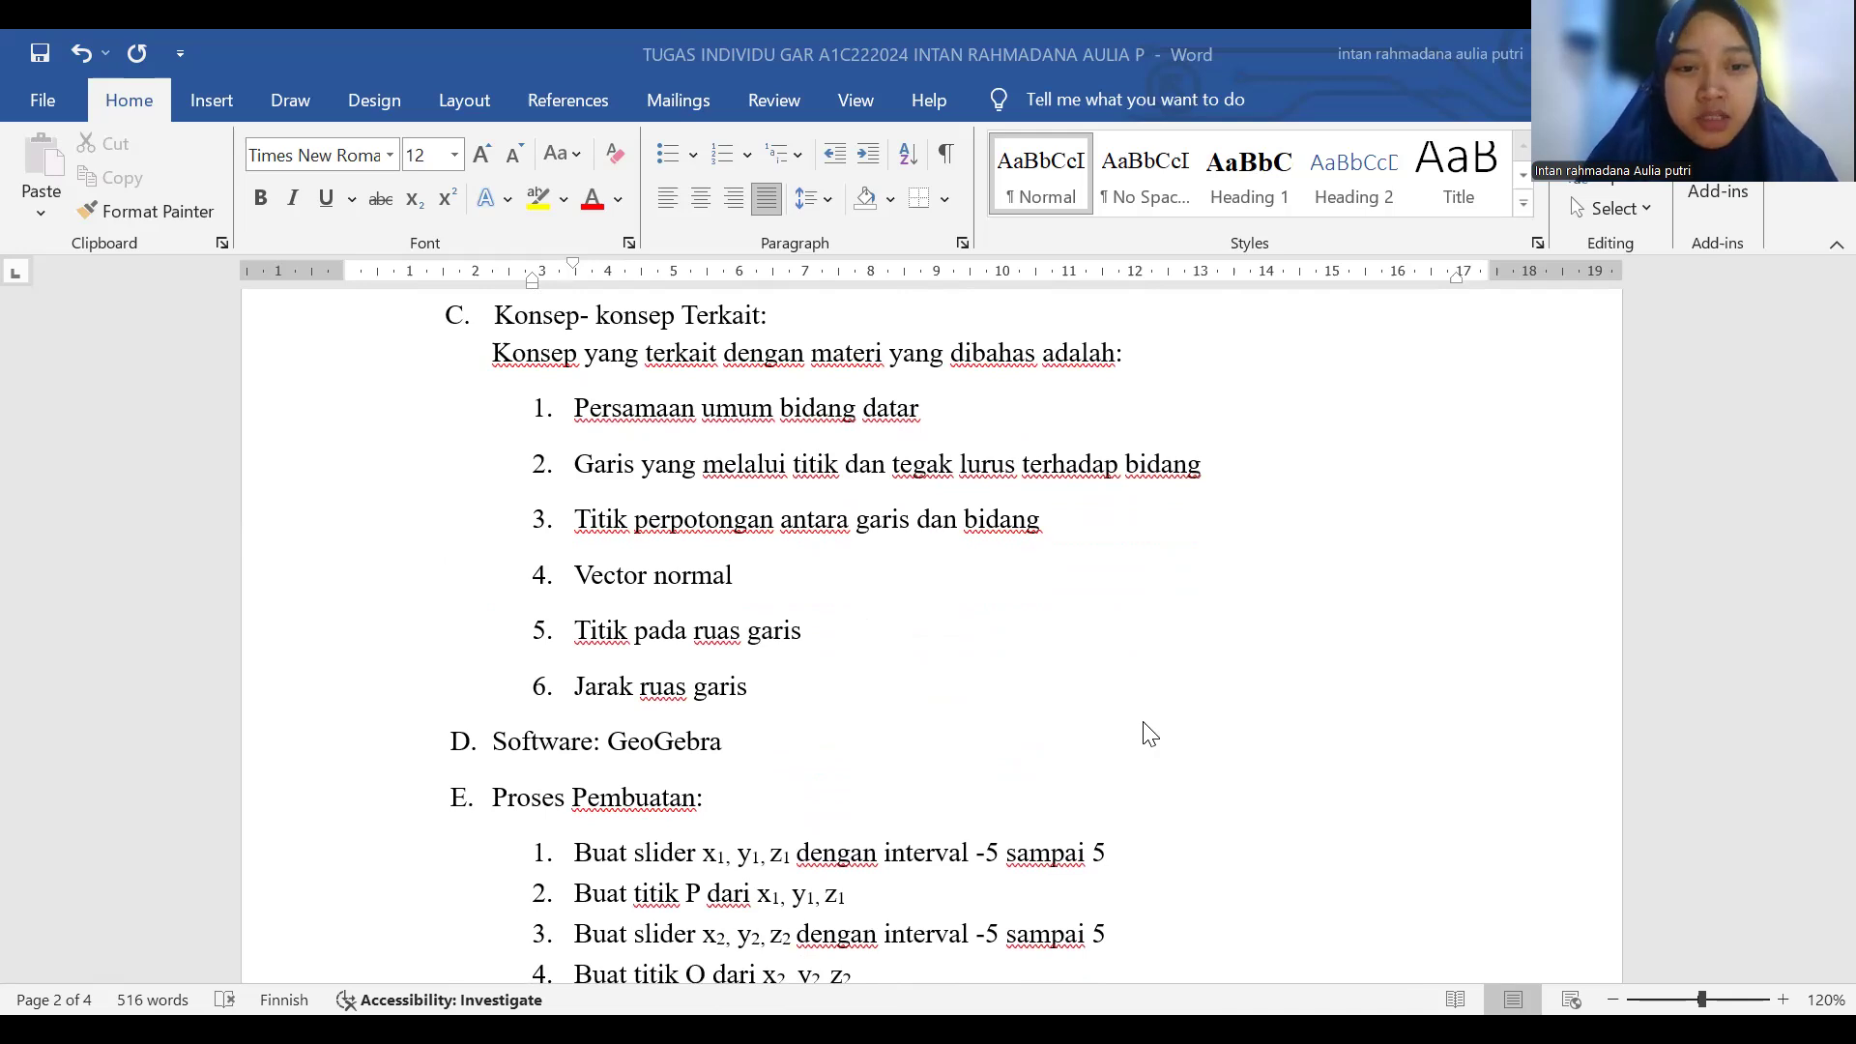
# Read steps 1 to 8 of the Proses Pembuatan section, on the sliders, points P, Q, R, S and plane p.
pyautogui.scroll(-3, 1148, 734)
pyautogui.scroll(-1, 1148, 733)
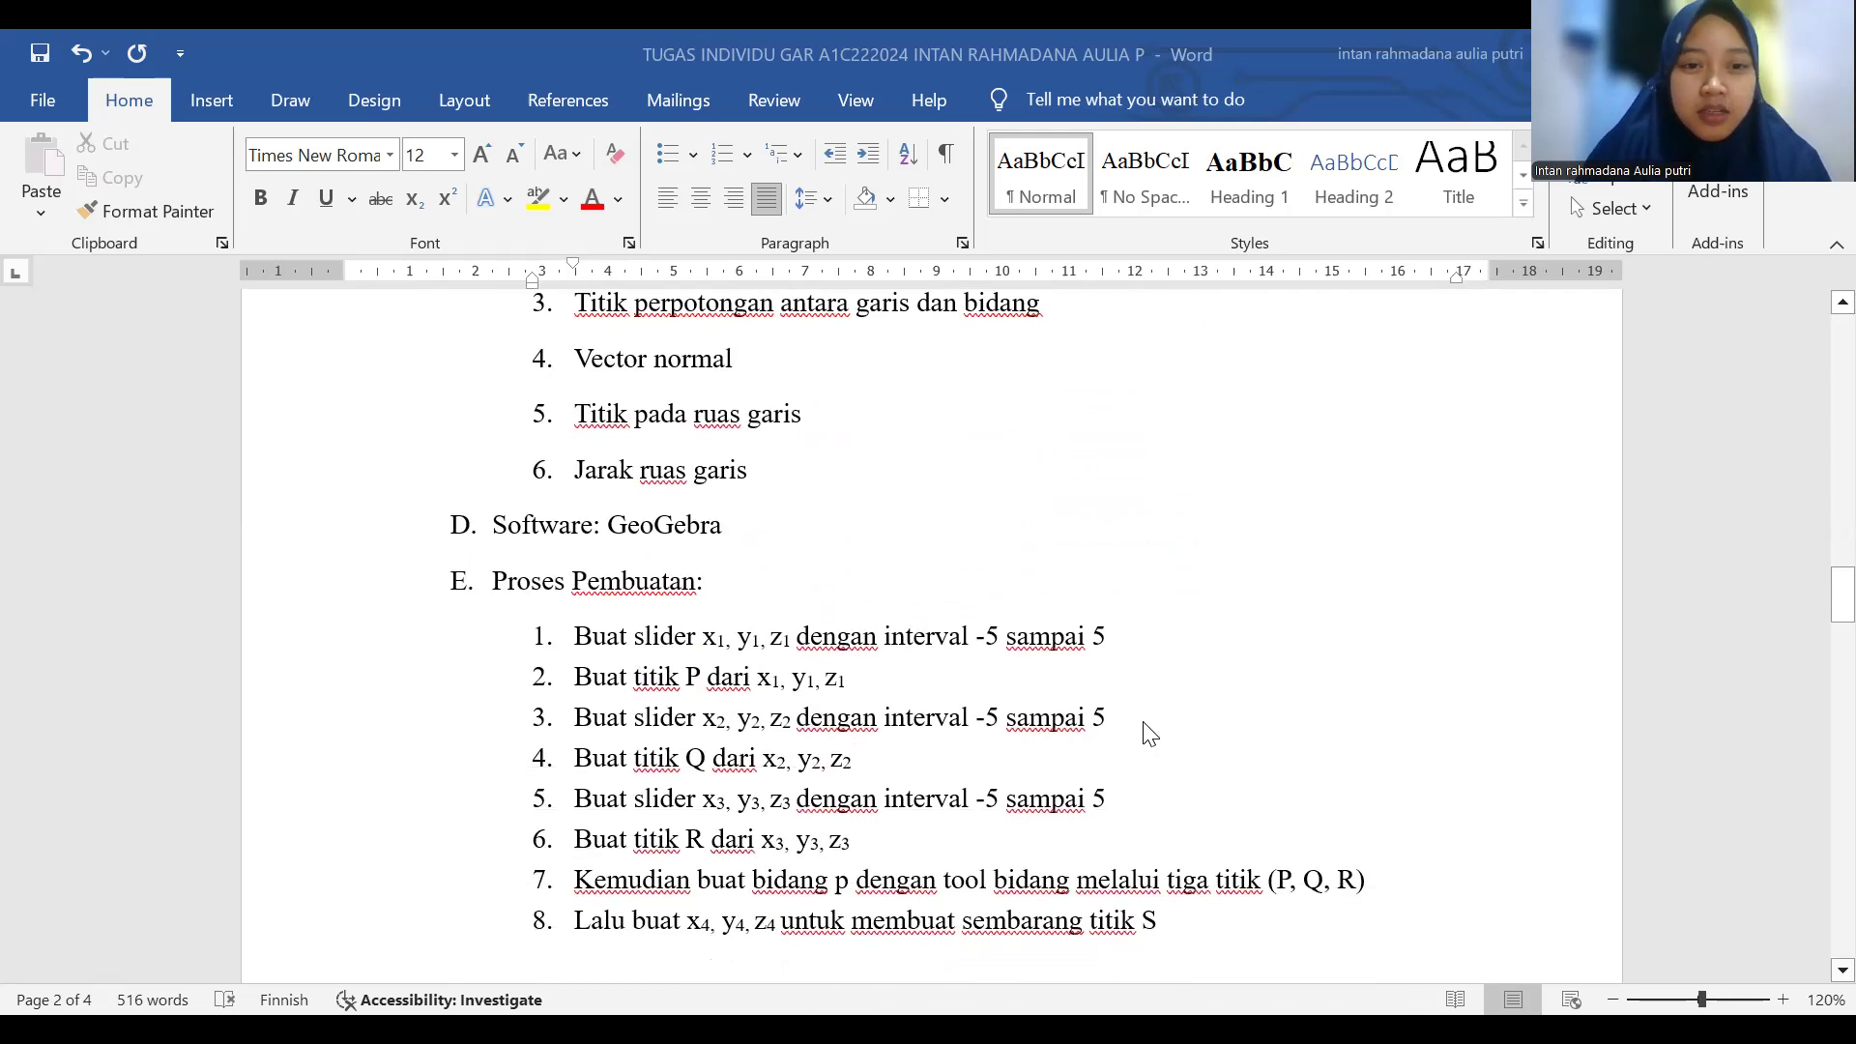
pyautogui.scroll(-2, 1149, 733)
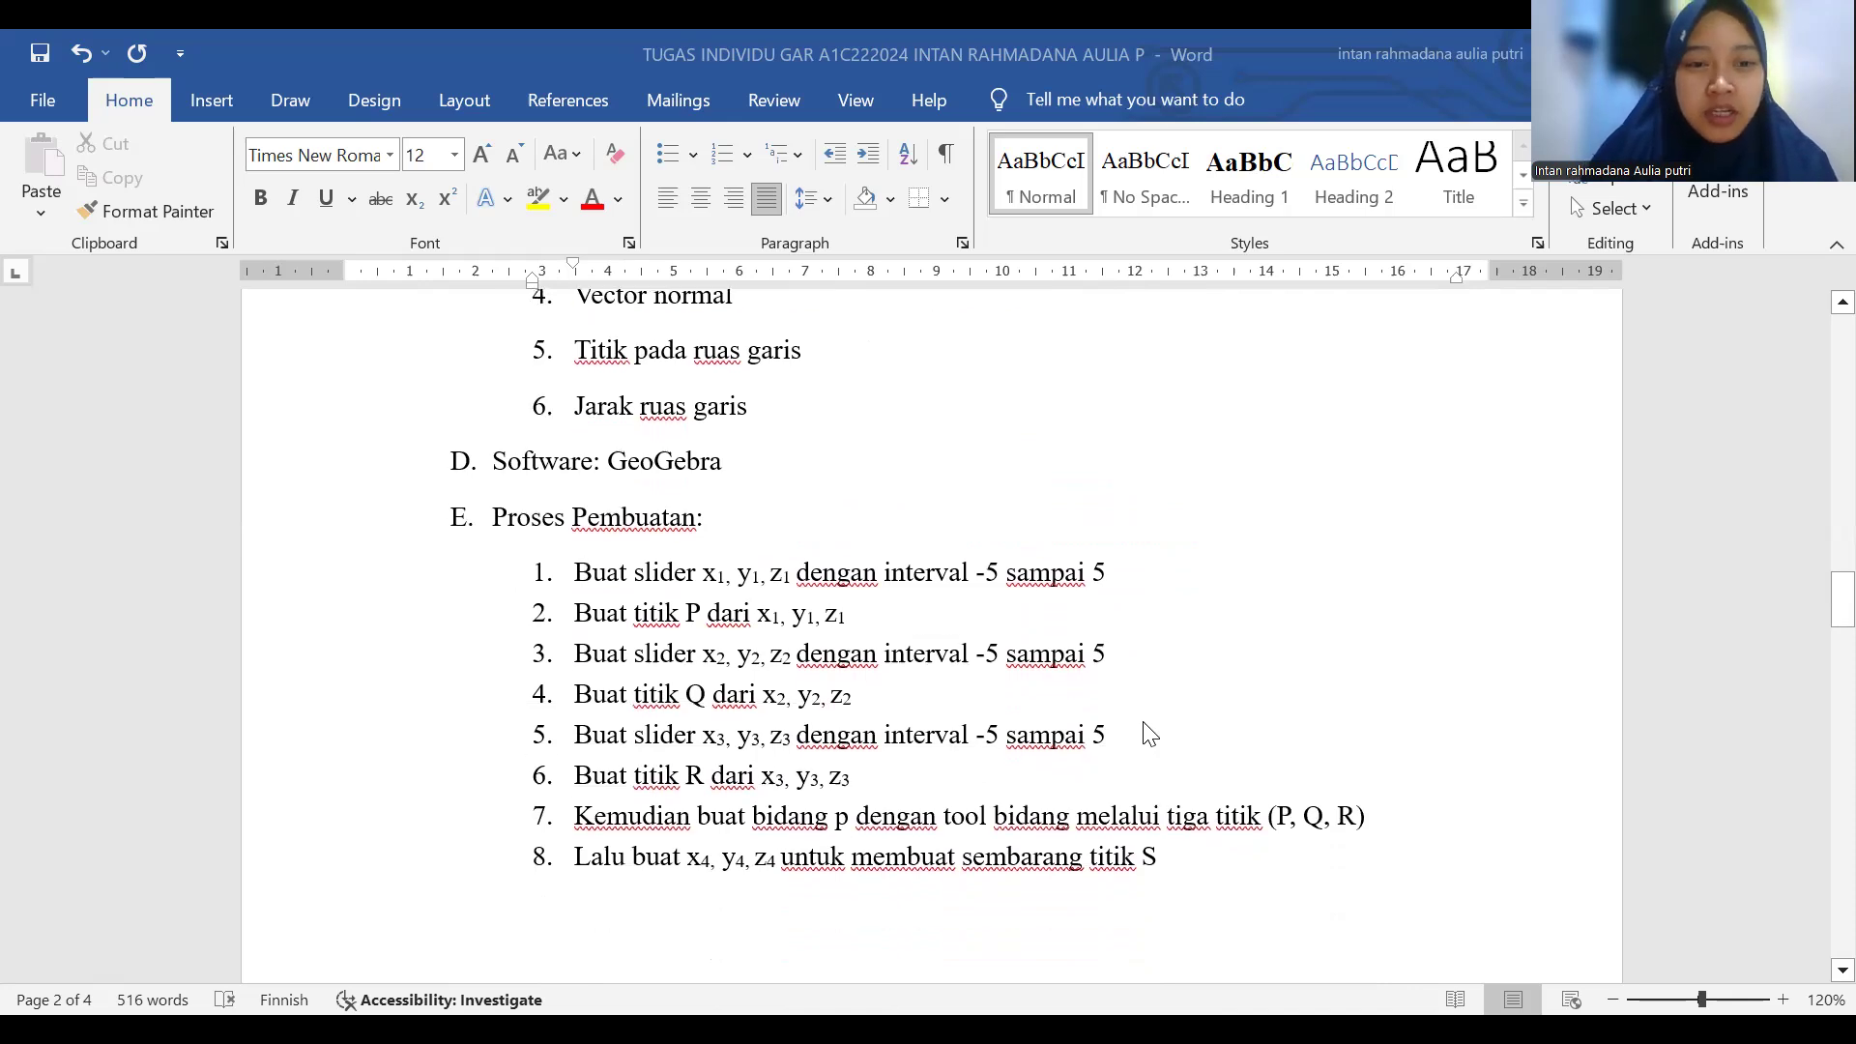
pyautogui.scroll(-1, 1148, 733)
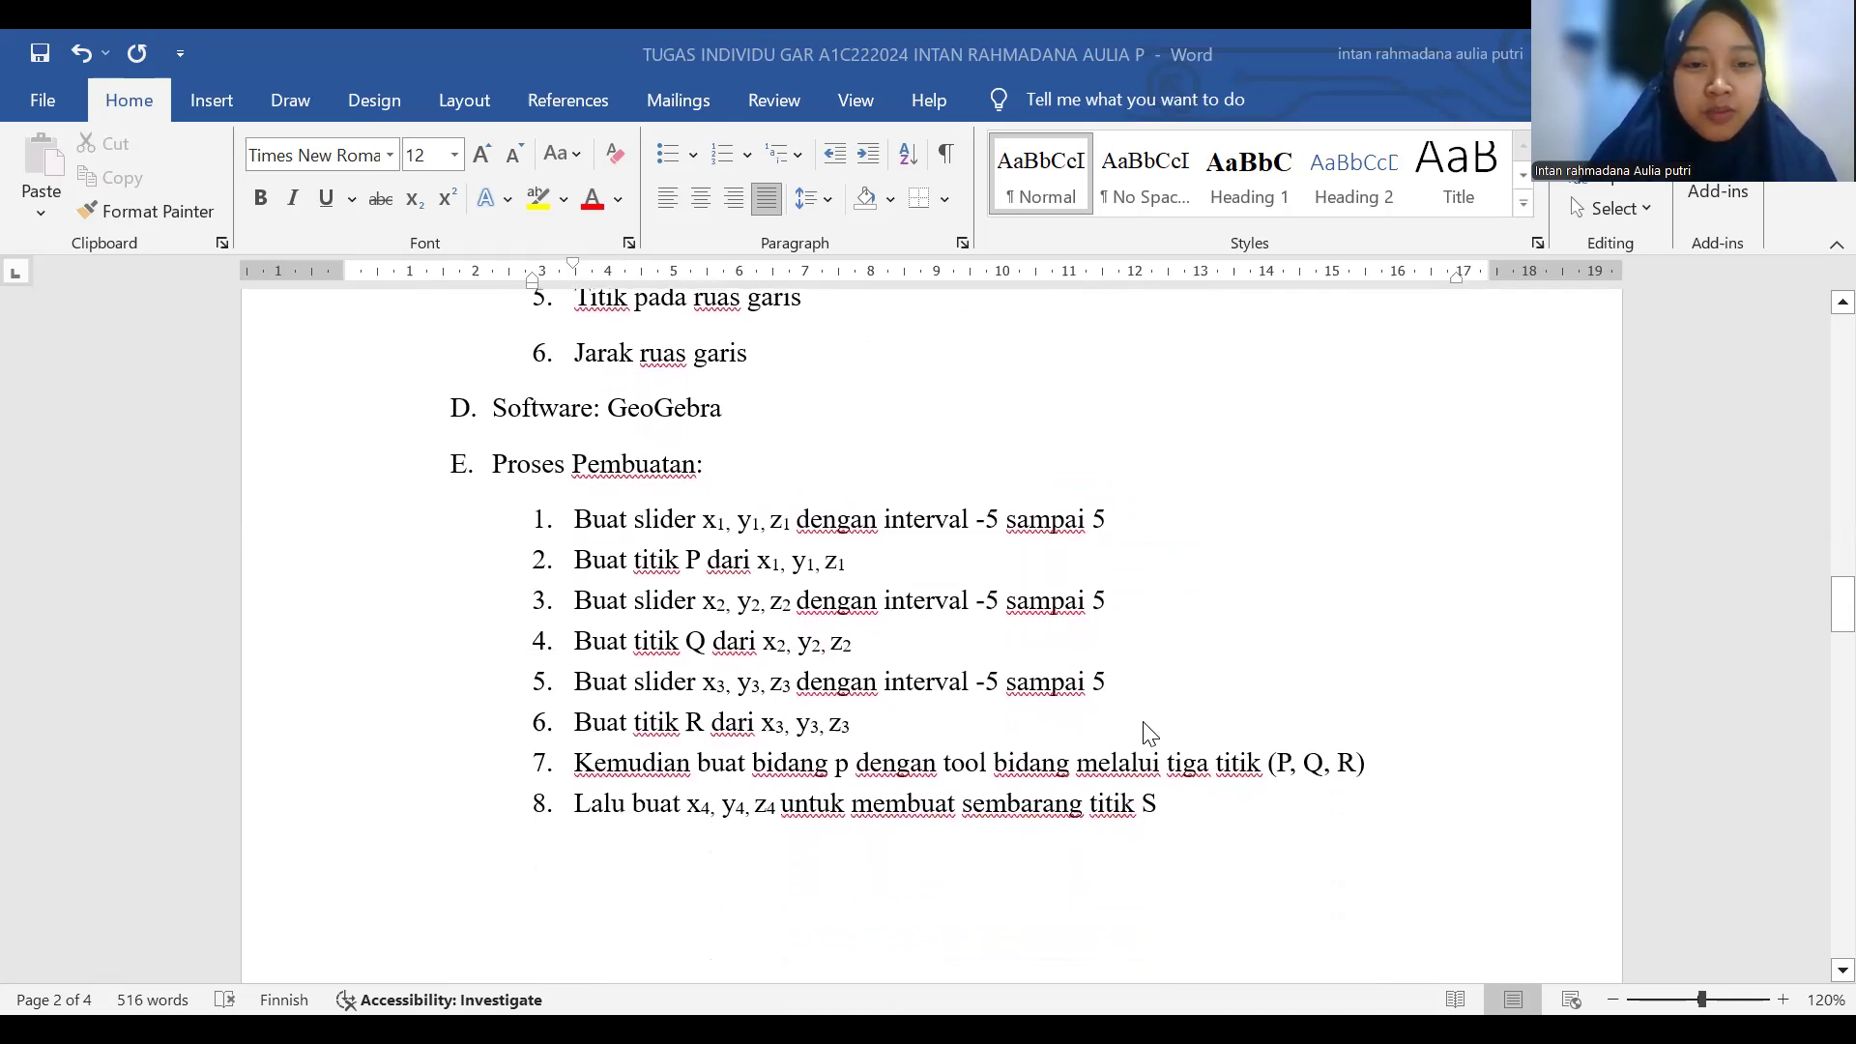
pyautogui.scroll(-1, 1148, 733)
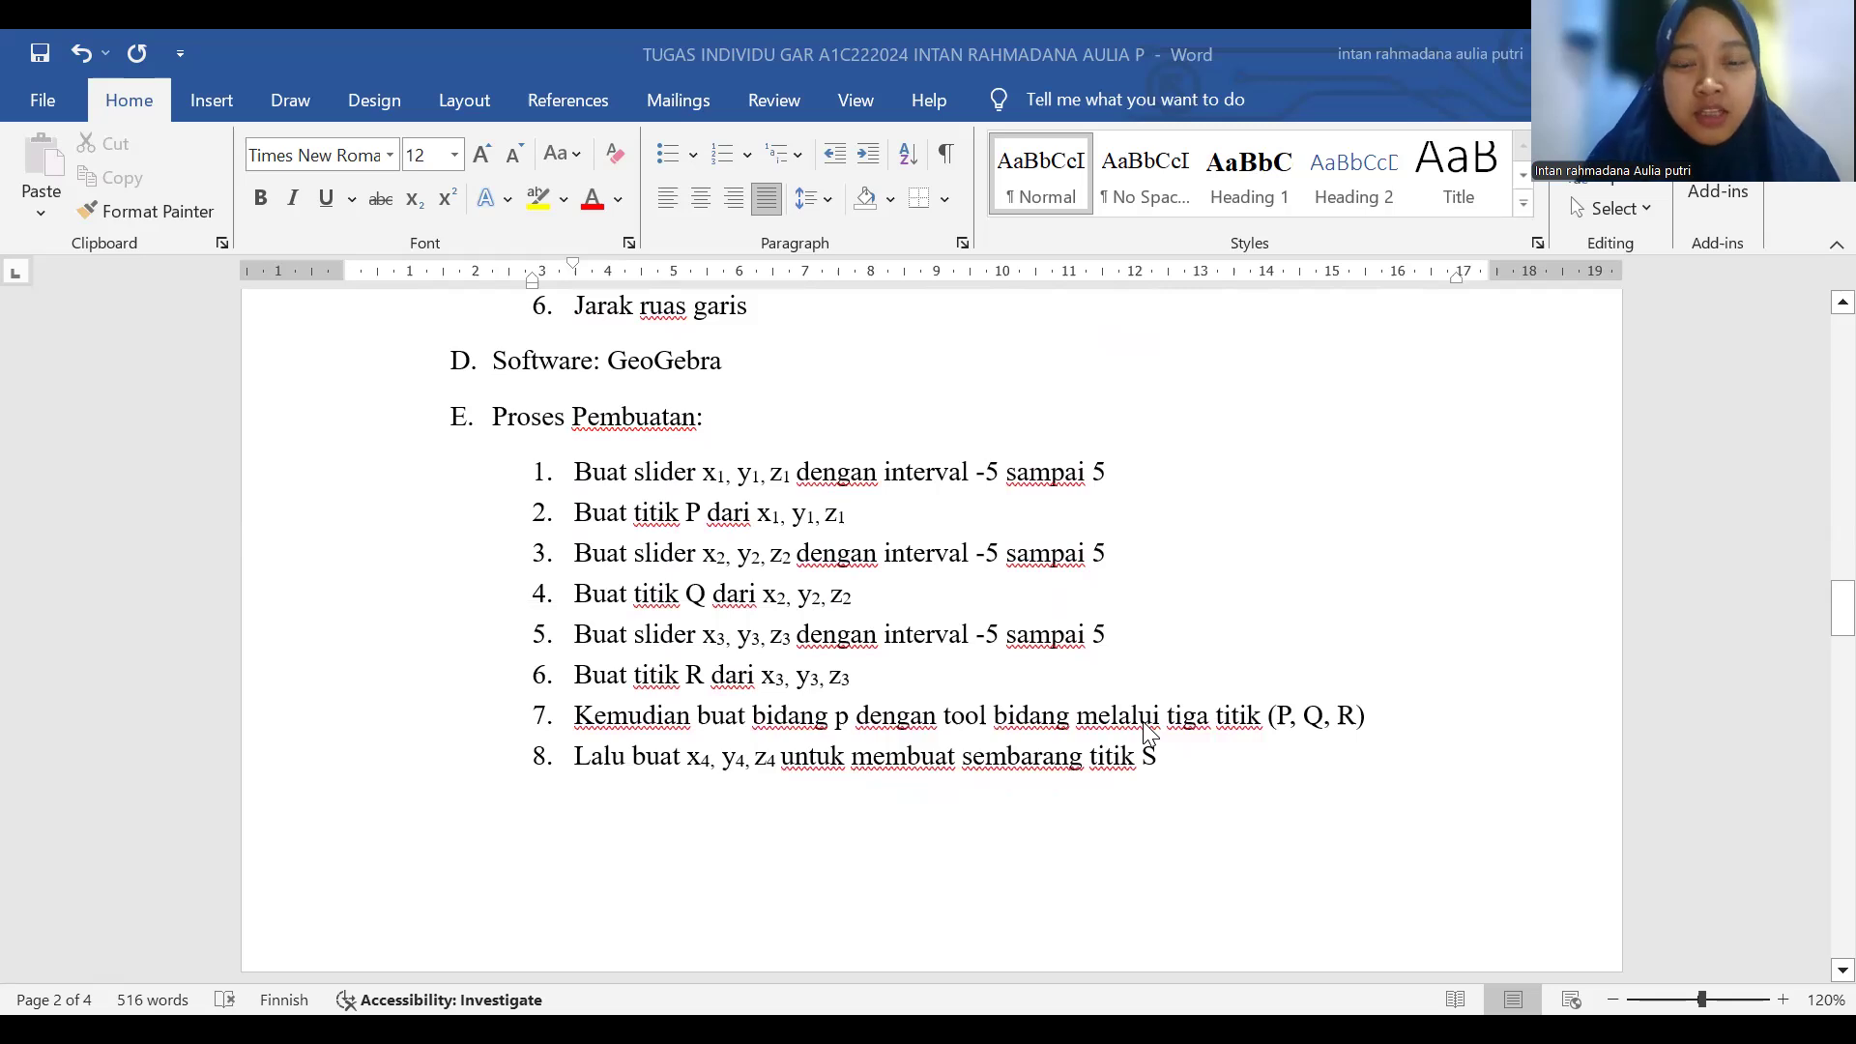
pyautogui.scroll(-2, 1149, 734)
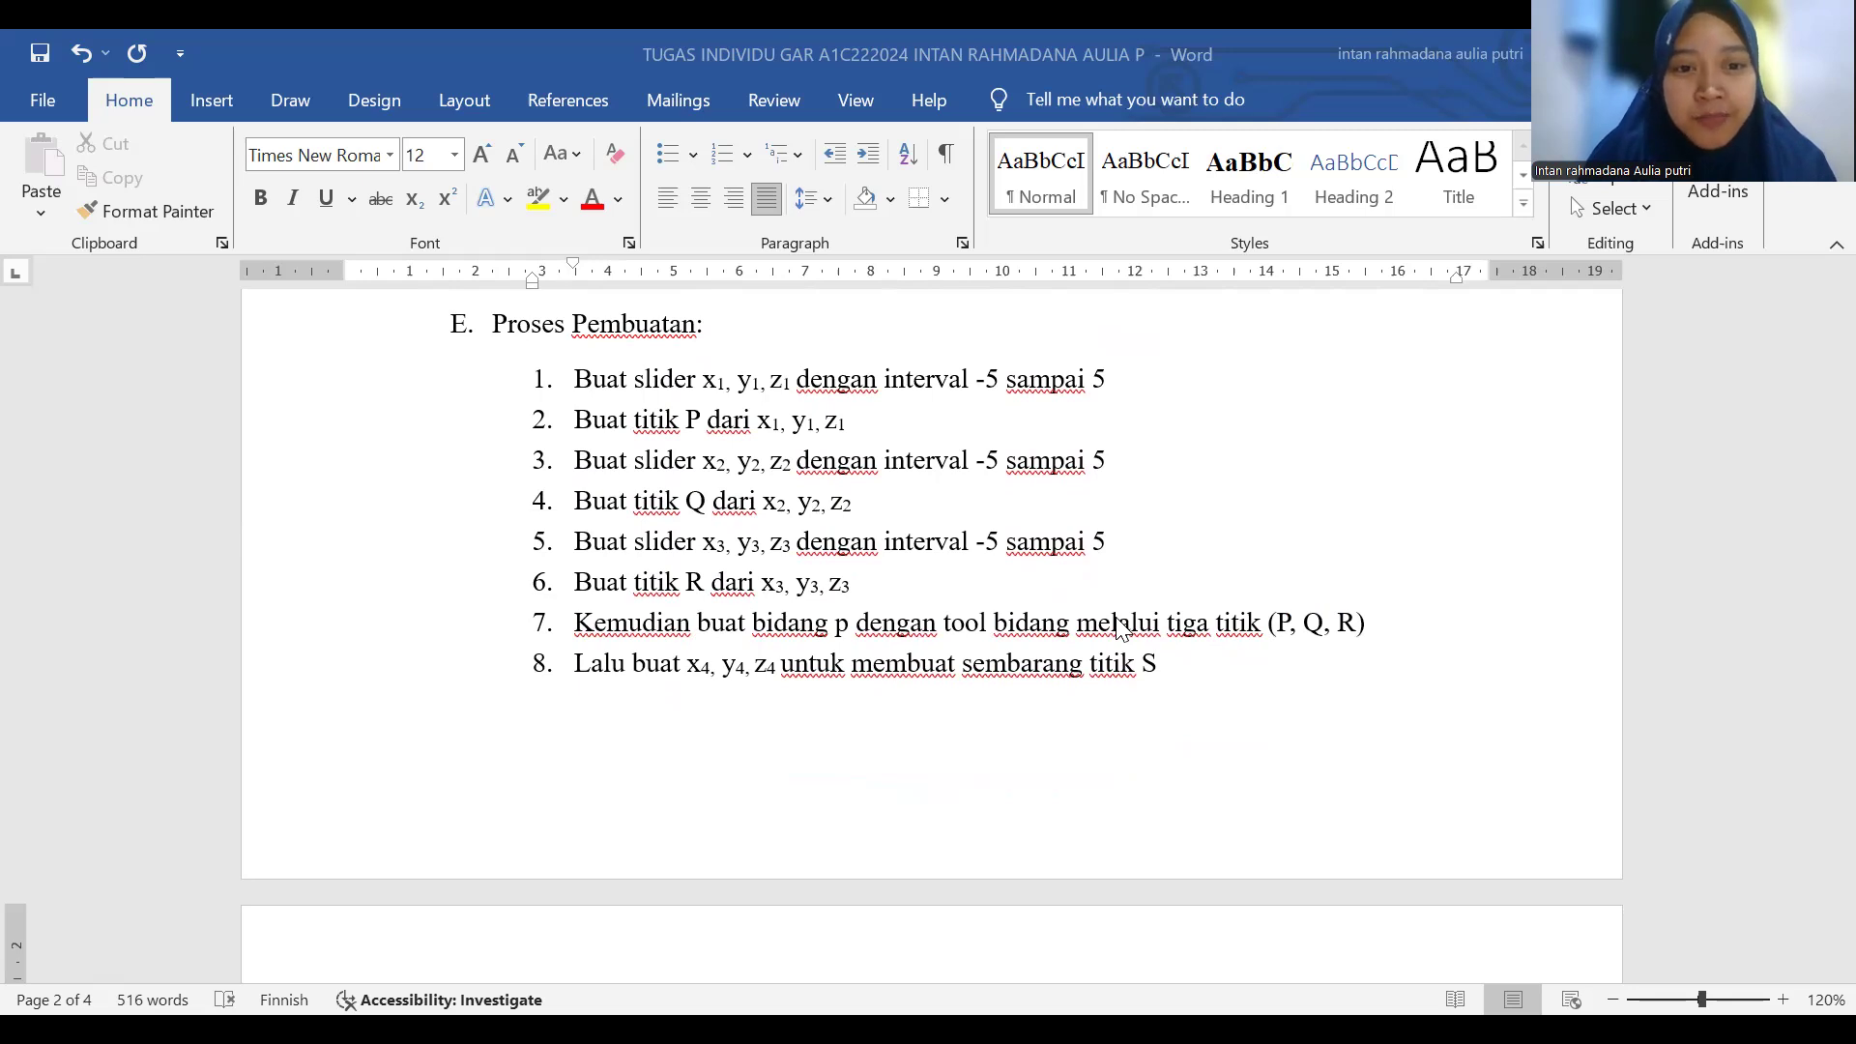
pyautogui.scroll(-1, 1118, 628)
pyautogui.scroll(-1, 1121, 629)
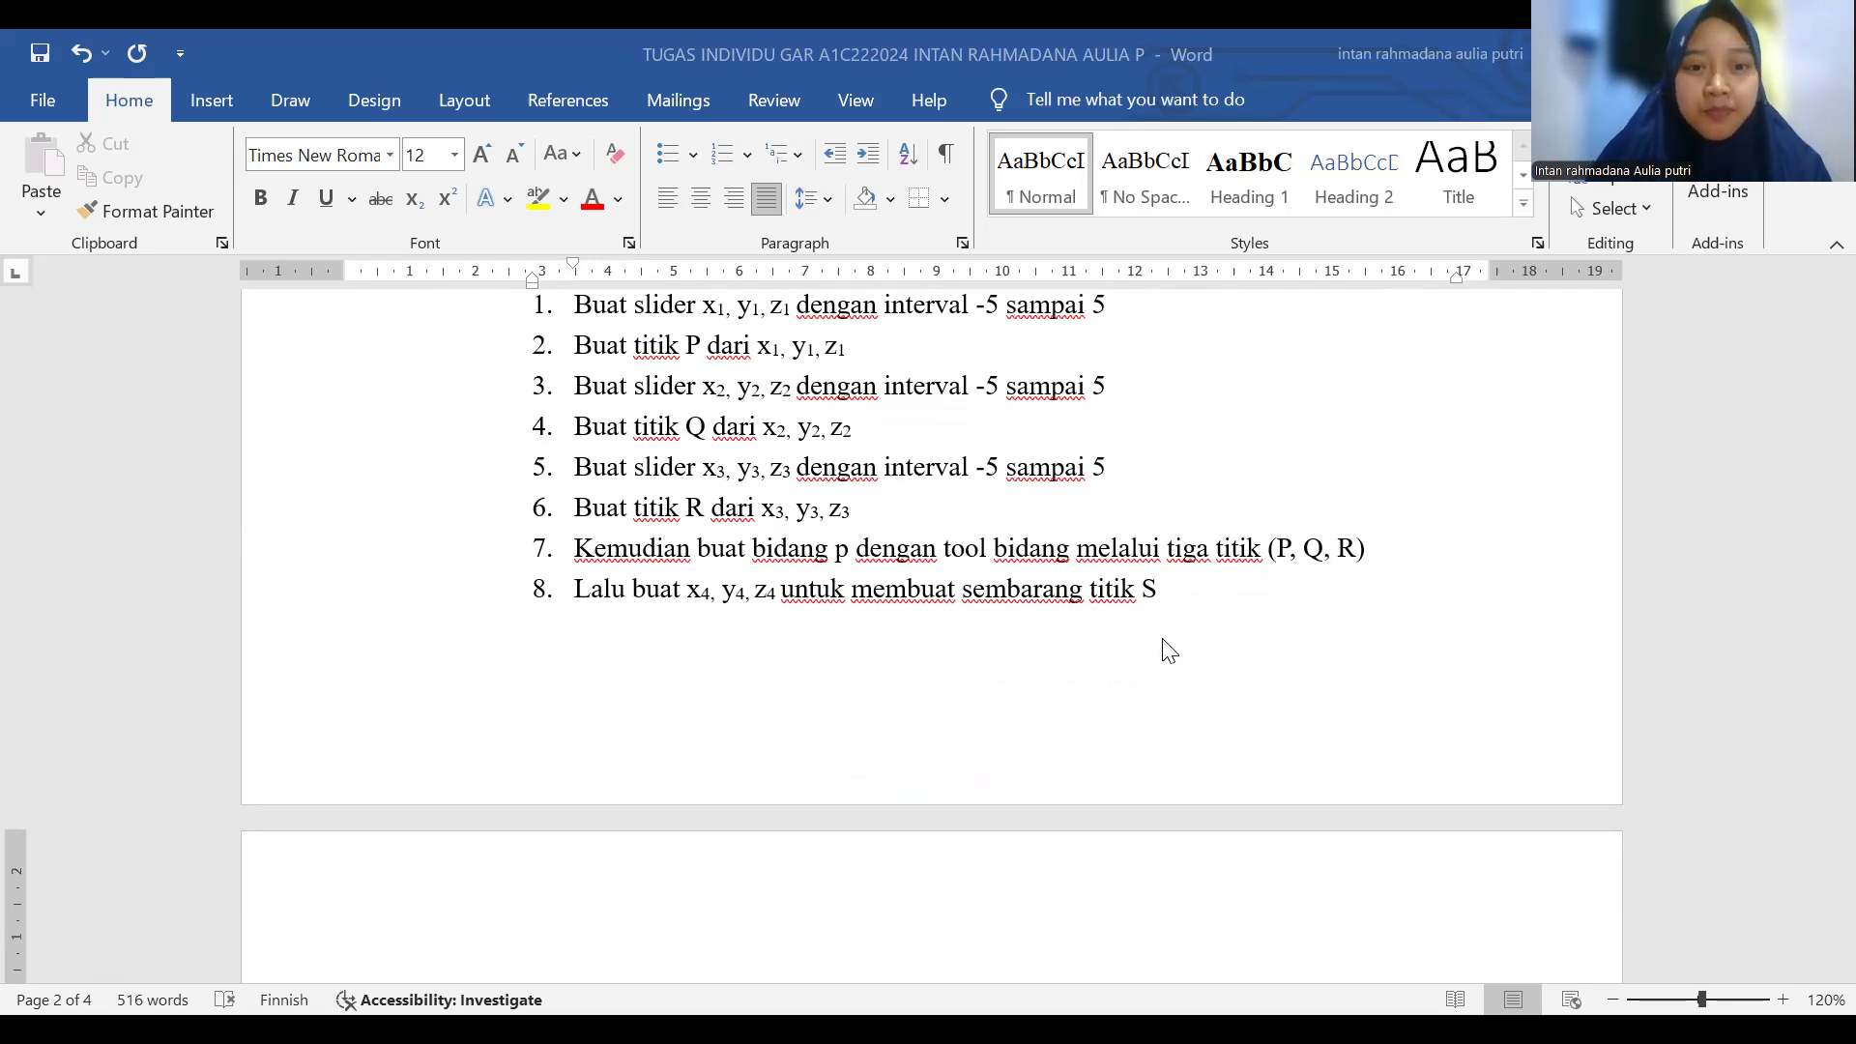
pyautogui.scroll(-1, 1168, 649)
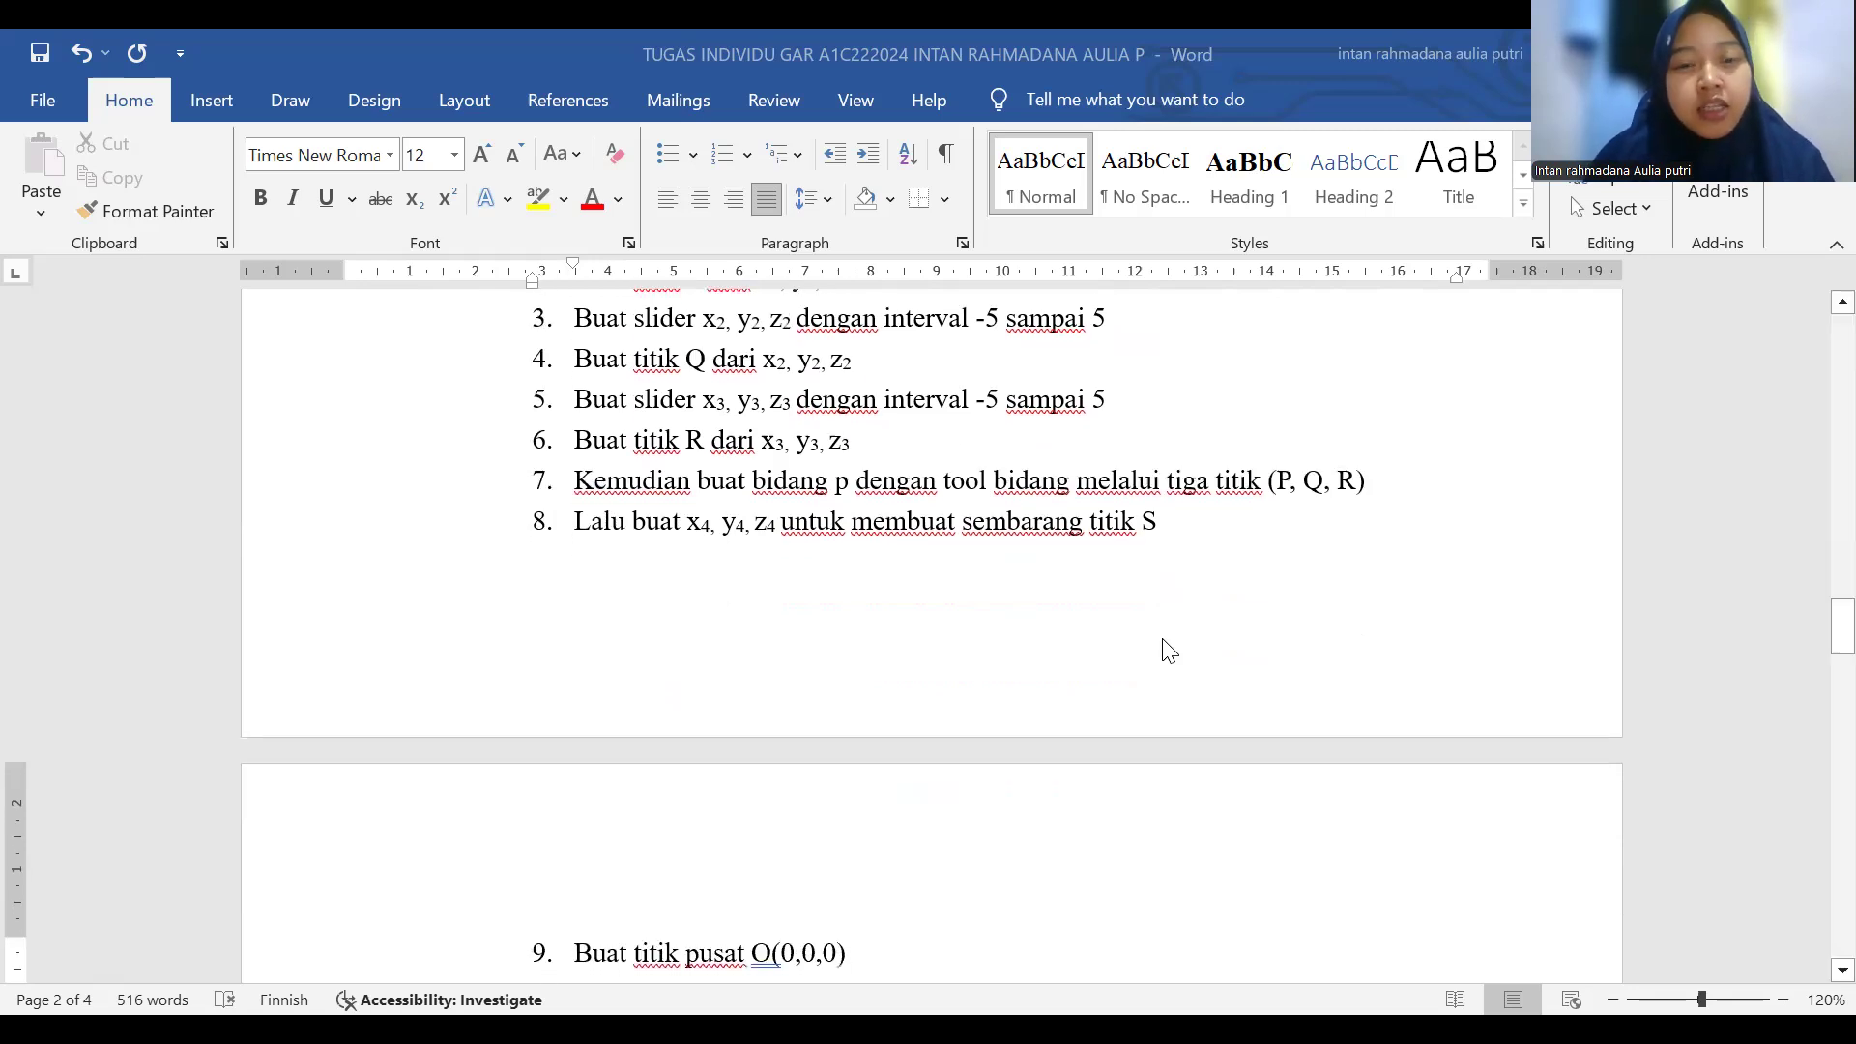
pyautogui.scroll(-1, 1167, 650)
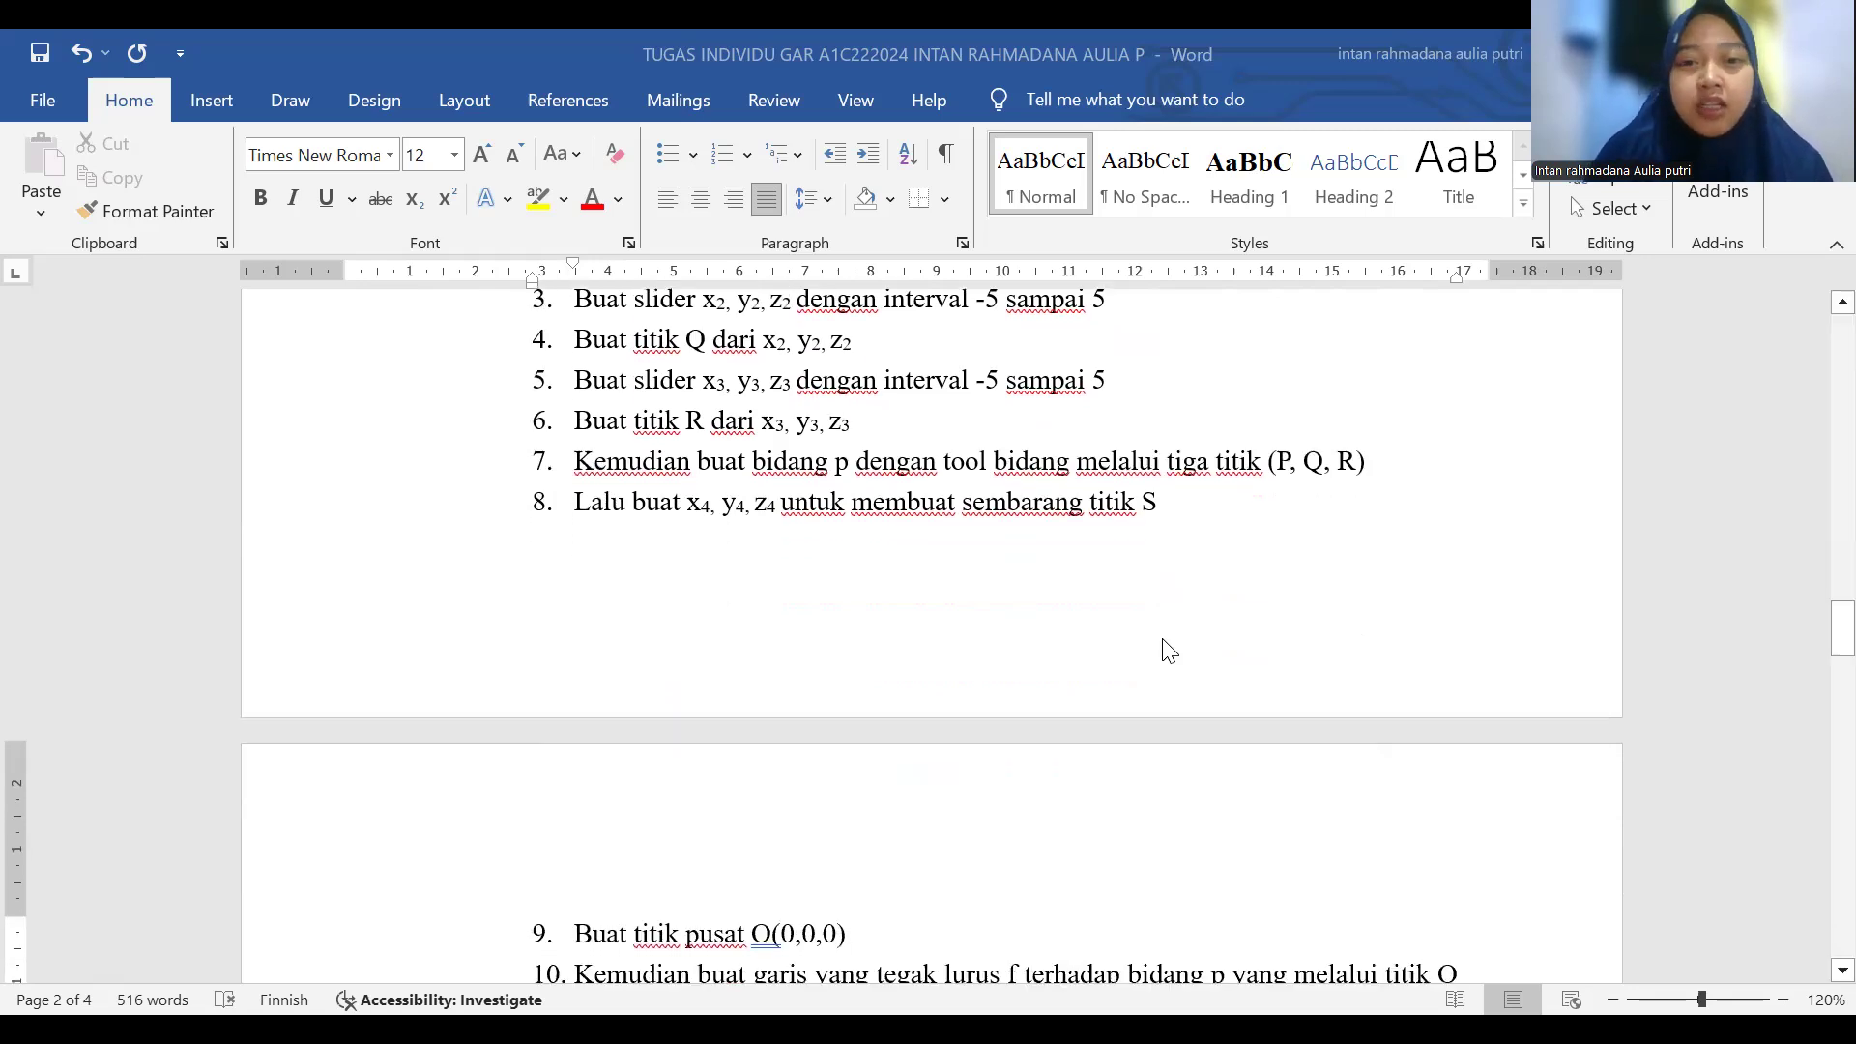
pyautogui.scroll(-1, 1168, 650)
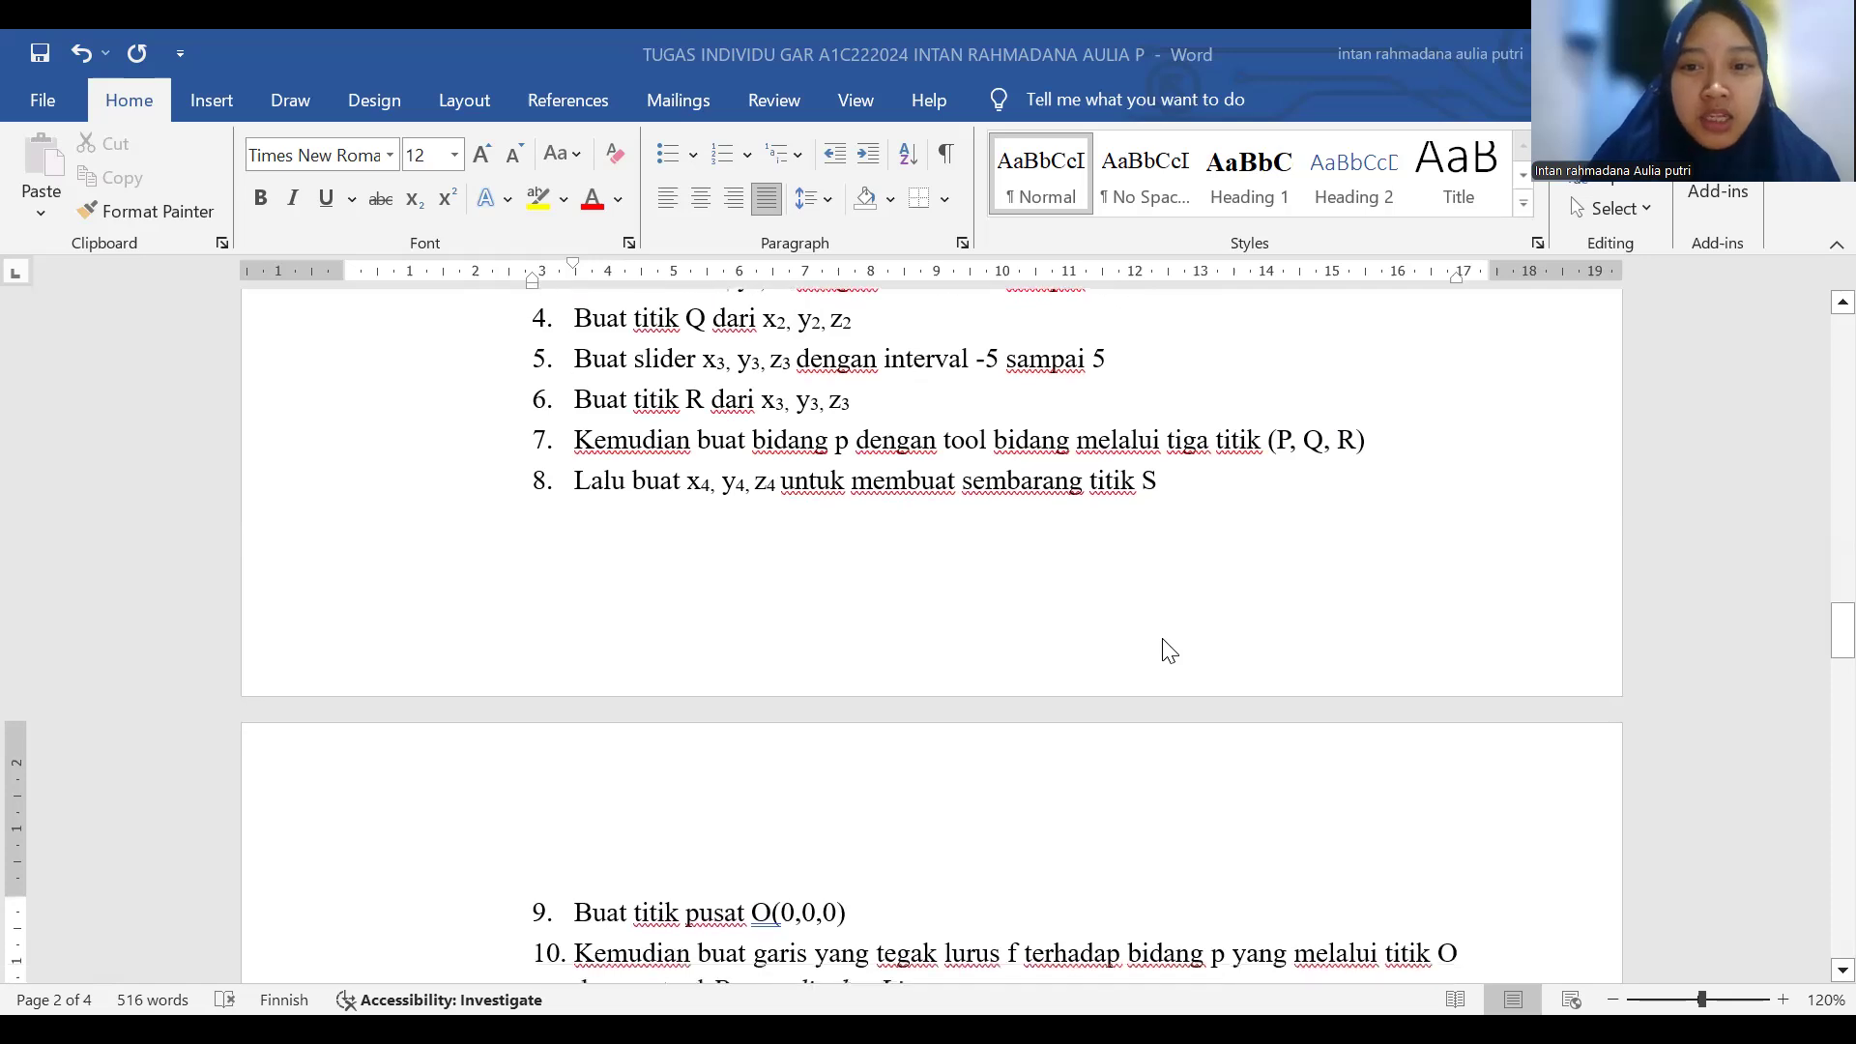
# Read steps 9 to 16 of the Proses Pembuatan section, from center point O to angle α, through to the Hasil heading.
pyautogui.scroll(1, 1168, 649)
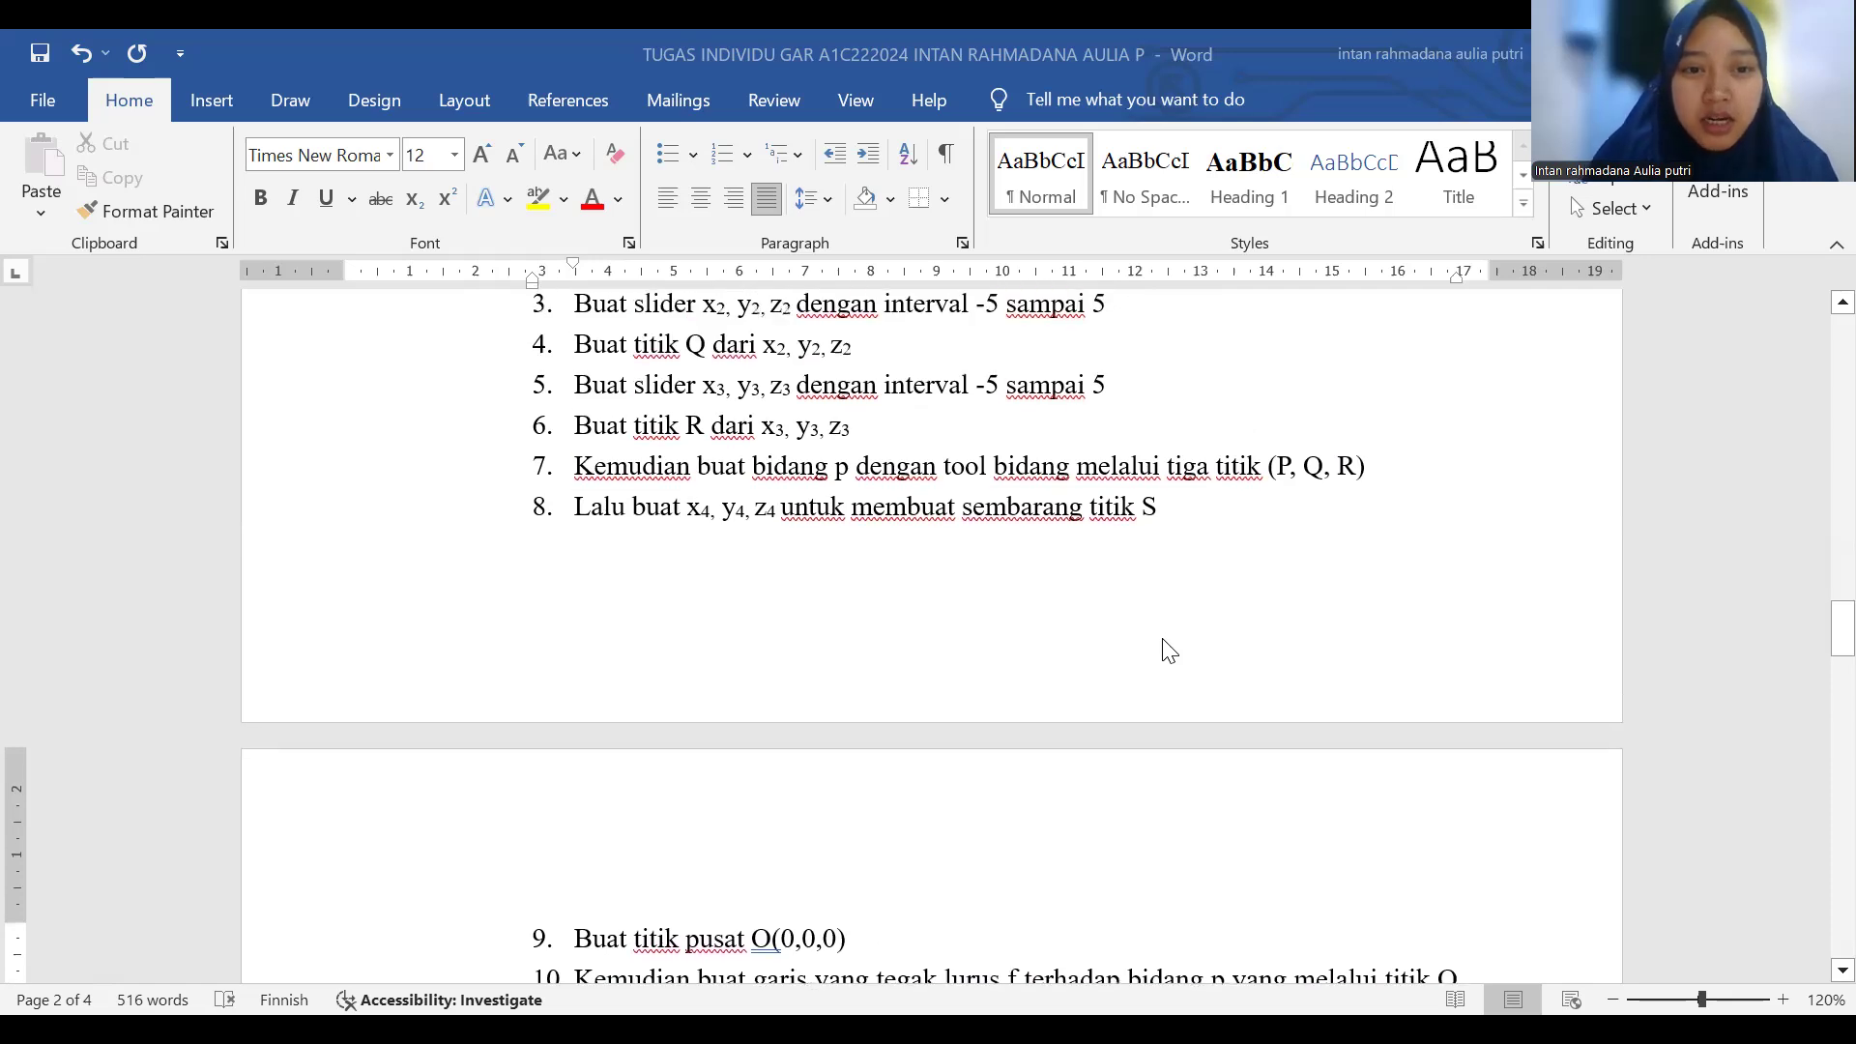
pyautogui.scroll(-1, 1168, 649)
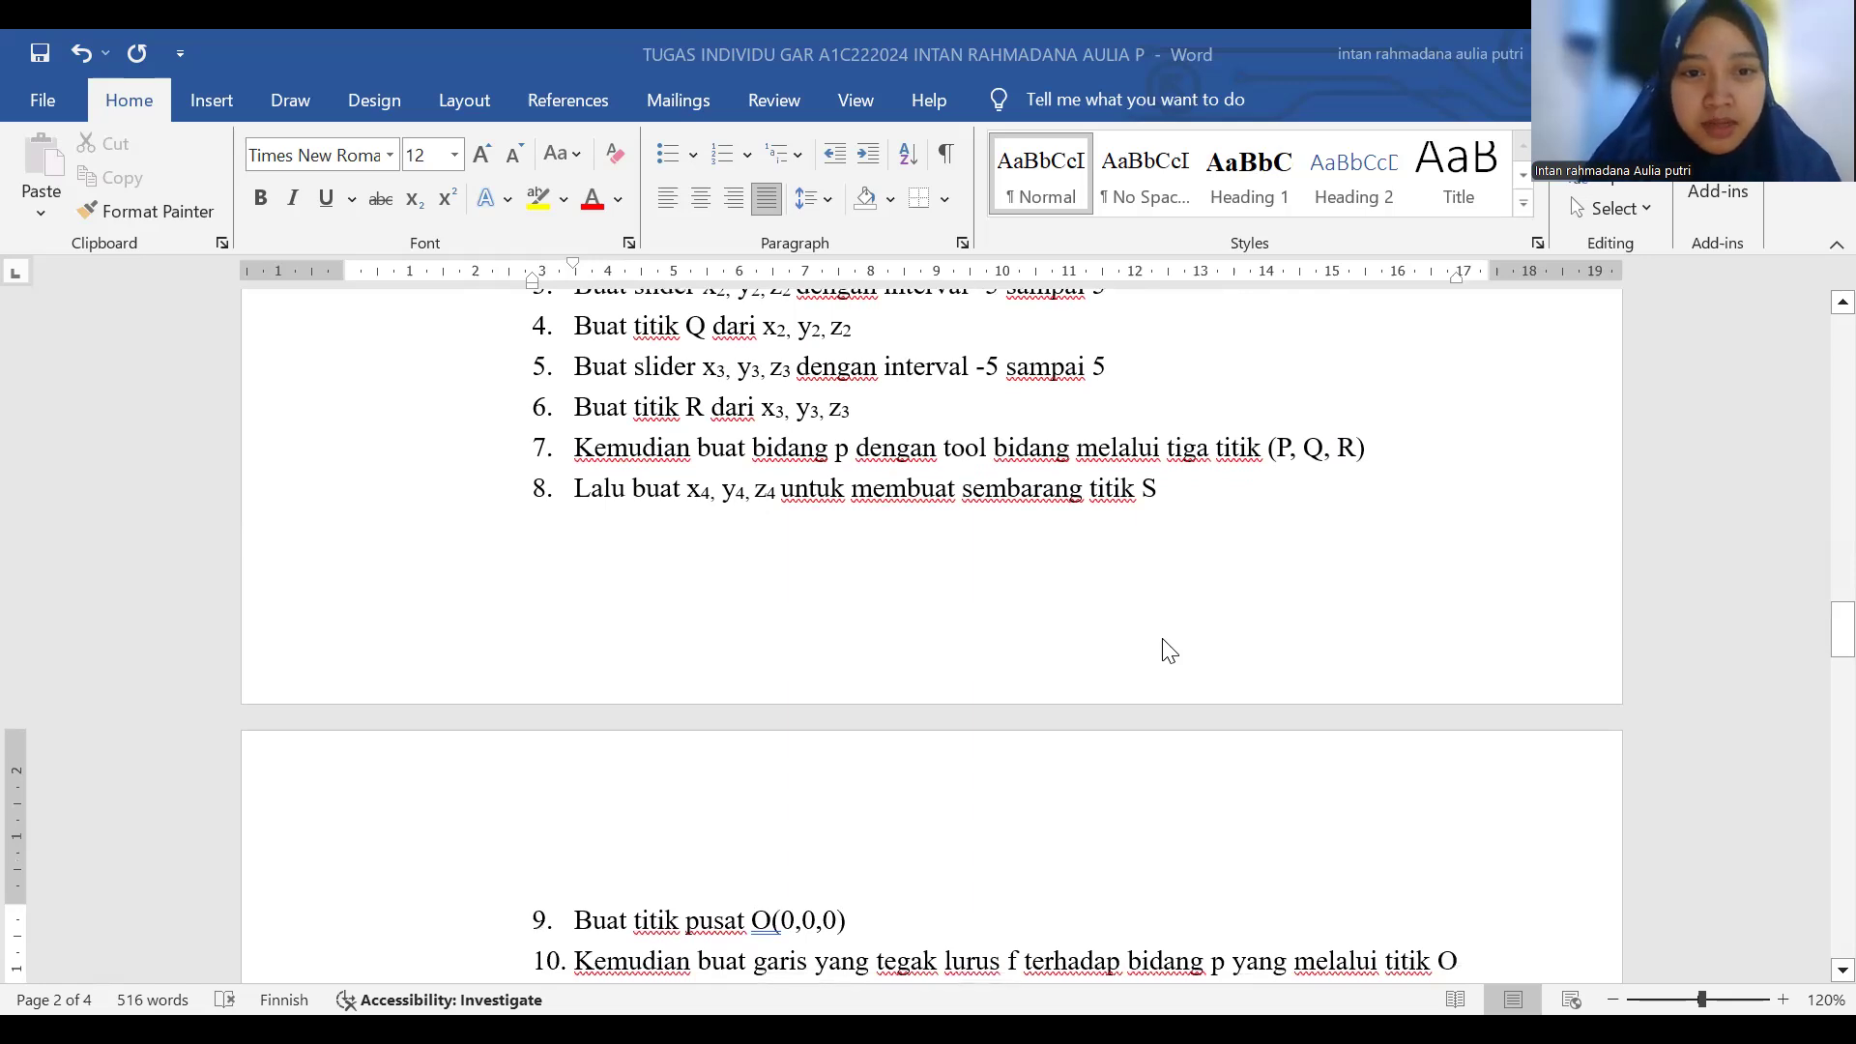
pyautogui.scroll(-2, 1167, 650)
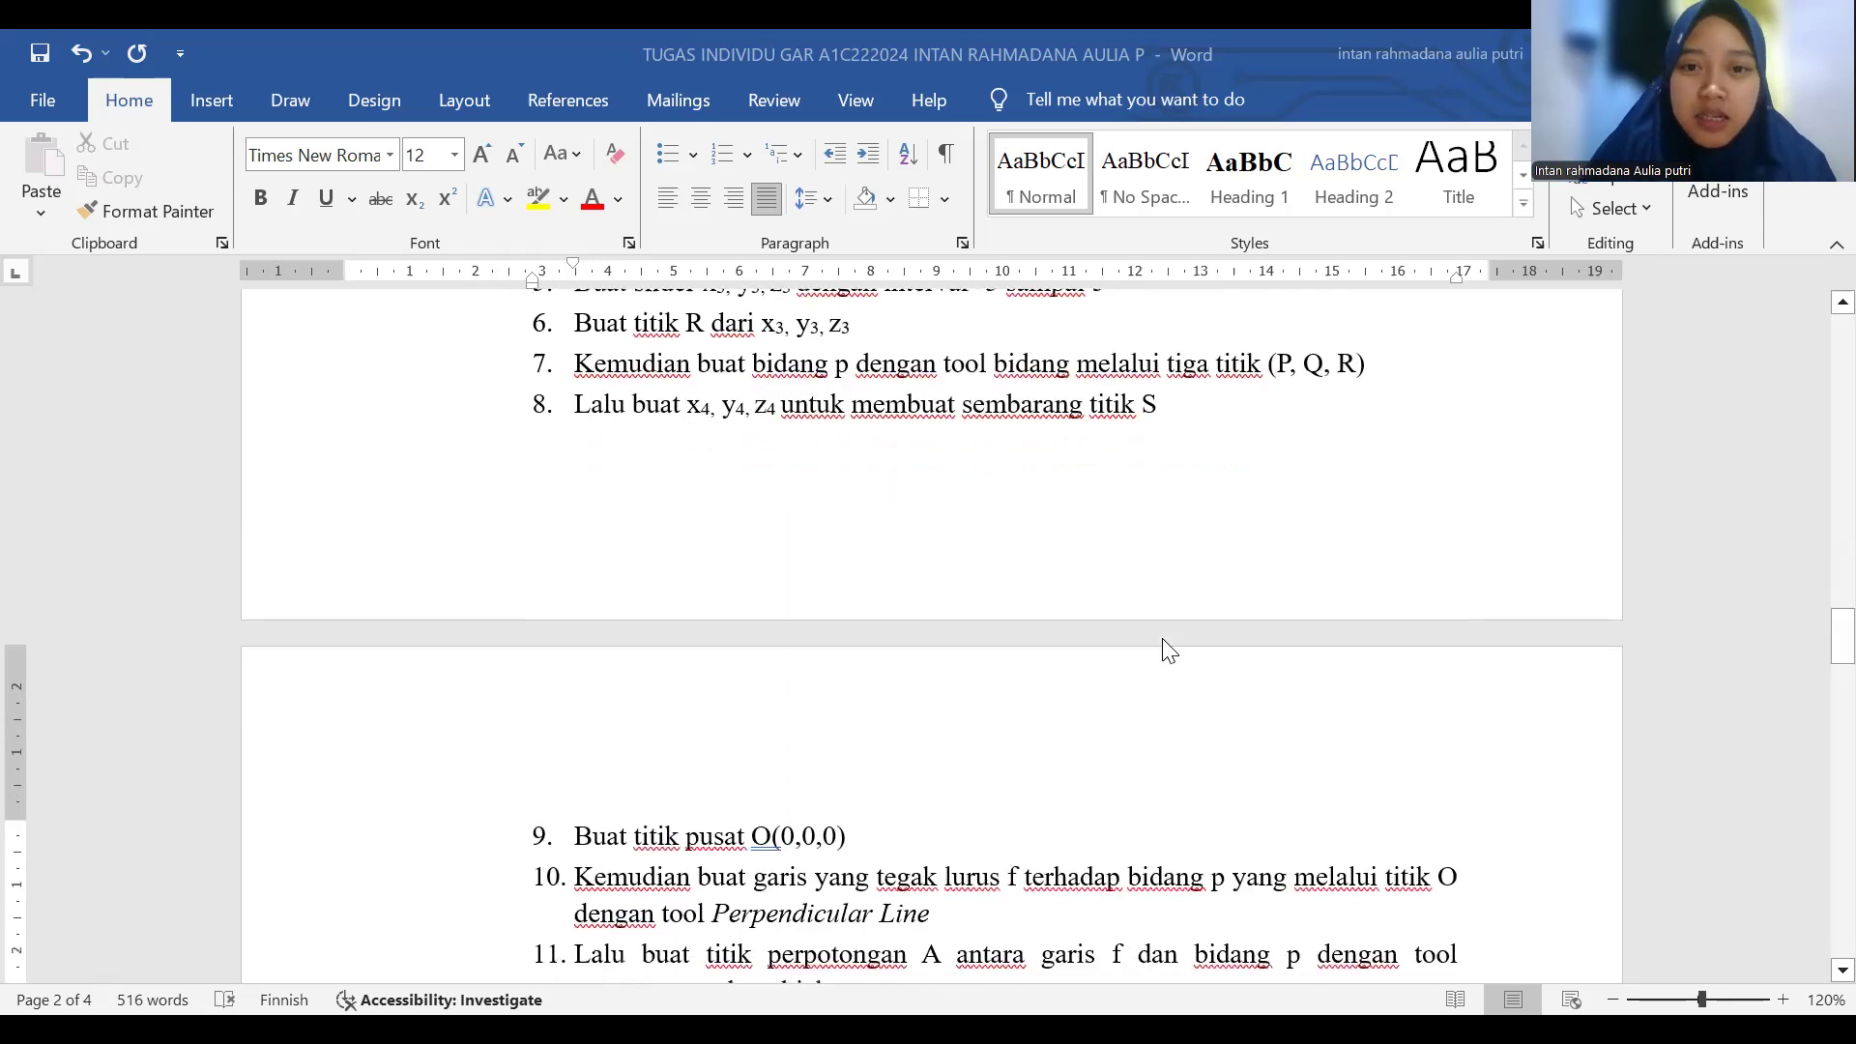
pyautogui.scroll(-3, 1168, 650)
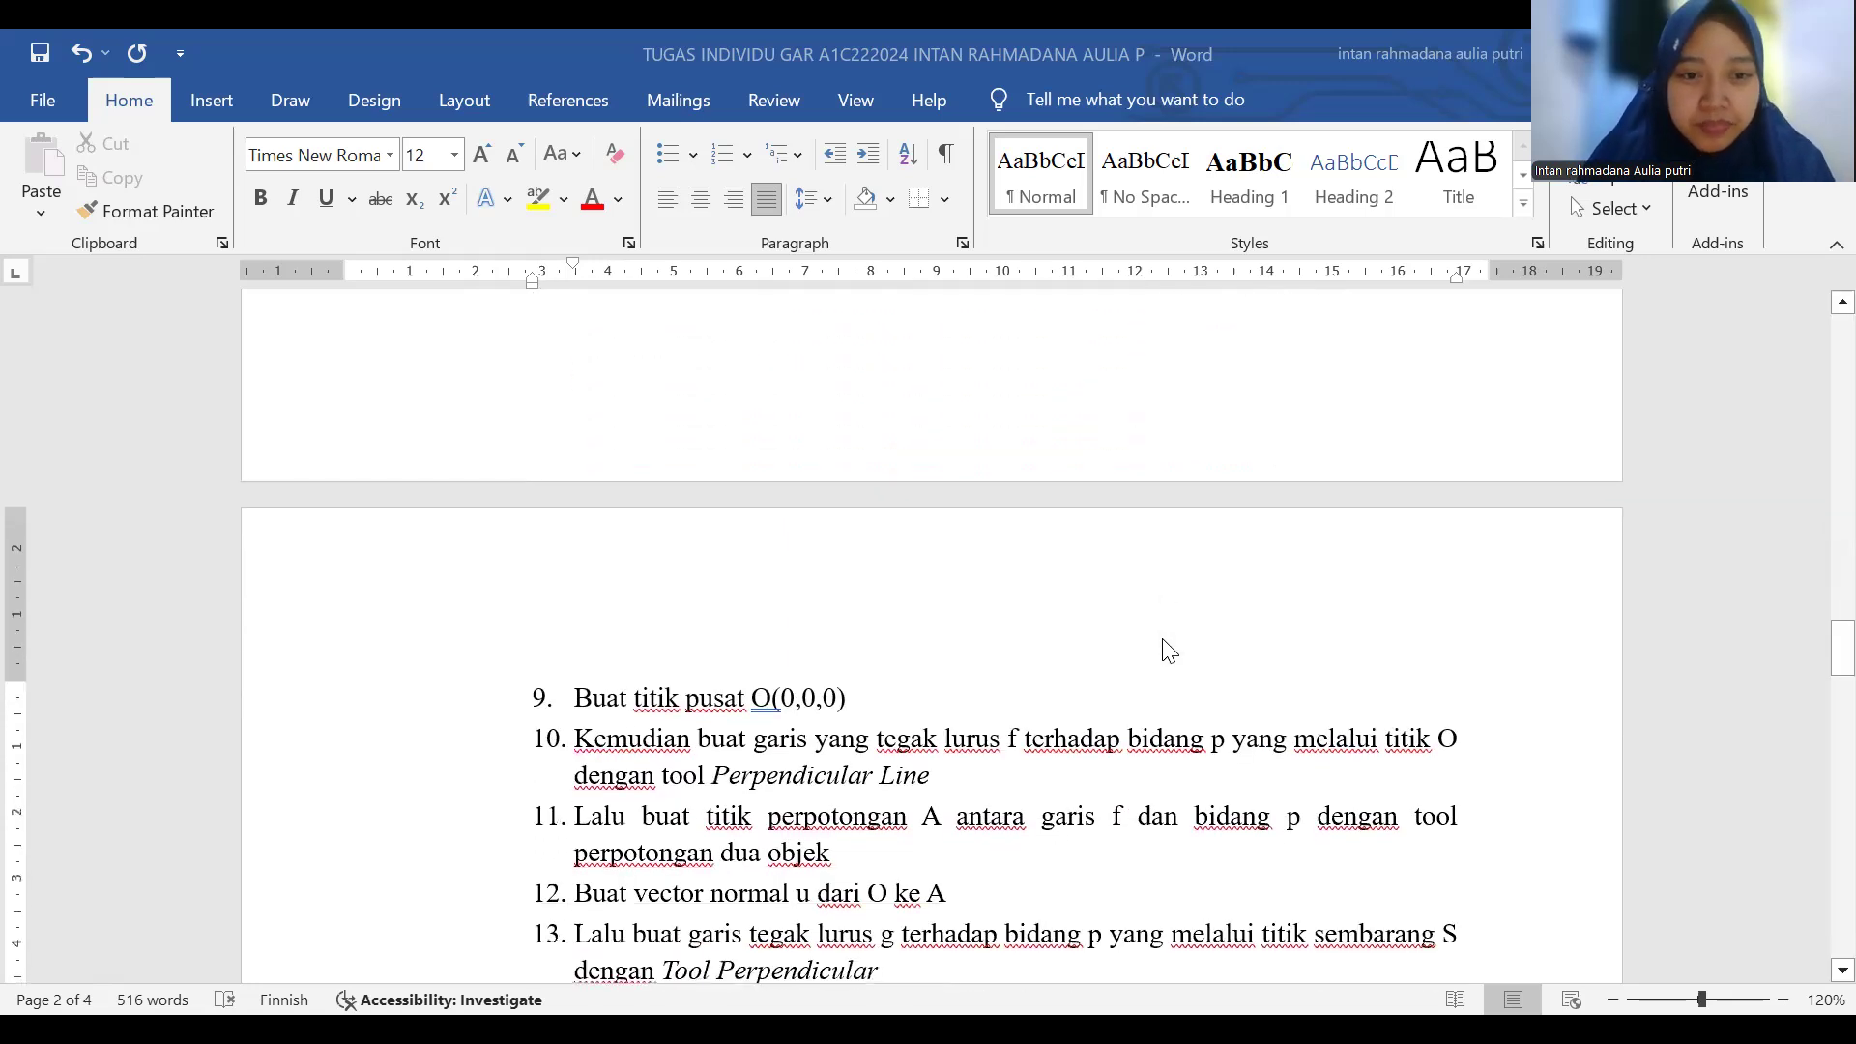
pyautogui.scroll(-1, 1168, 650)
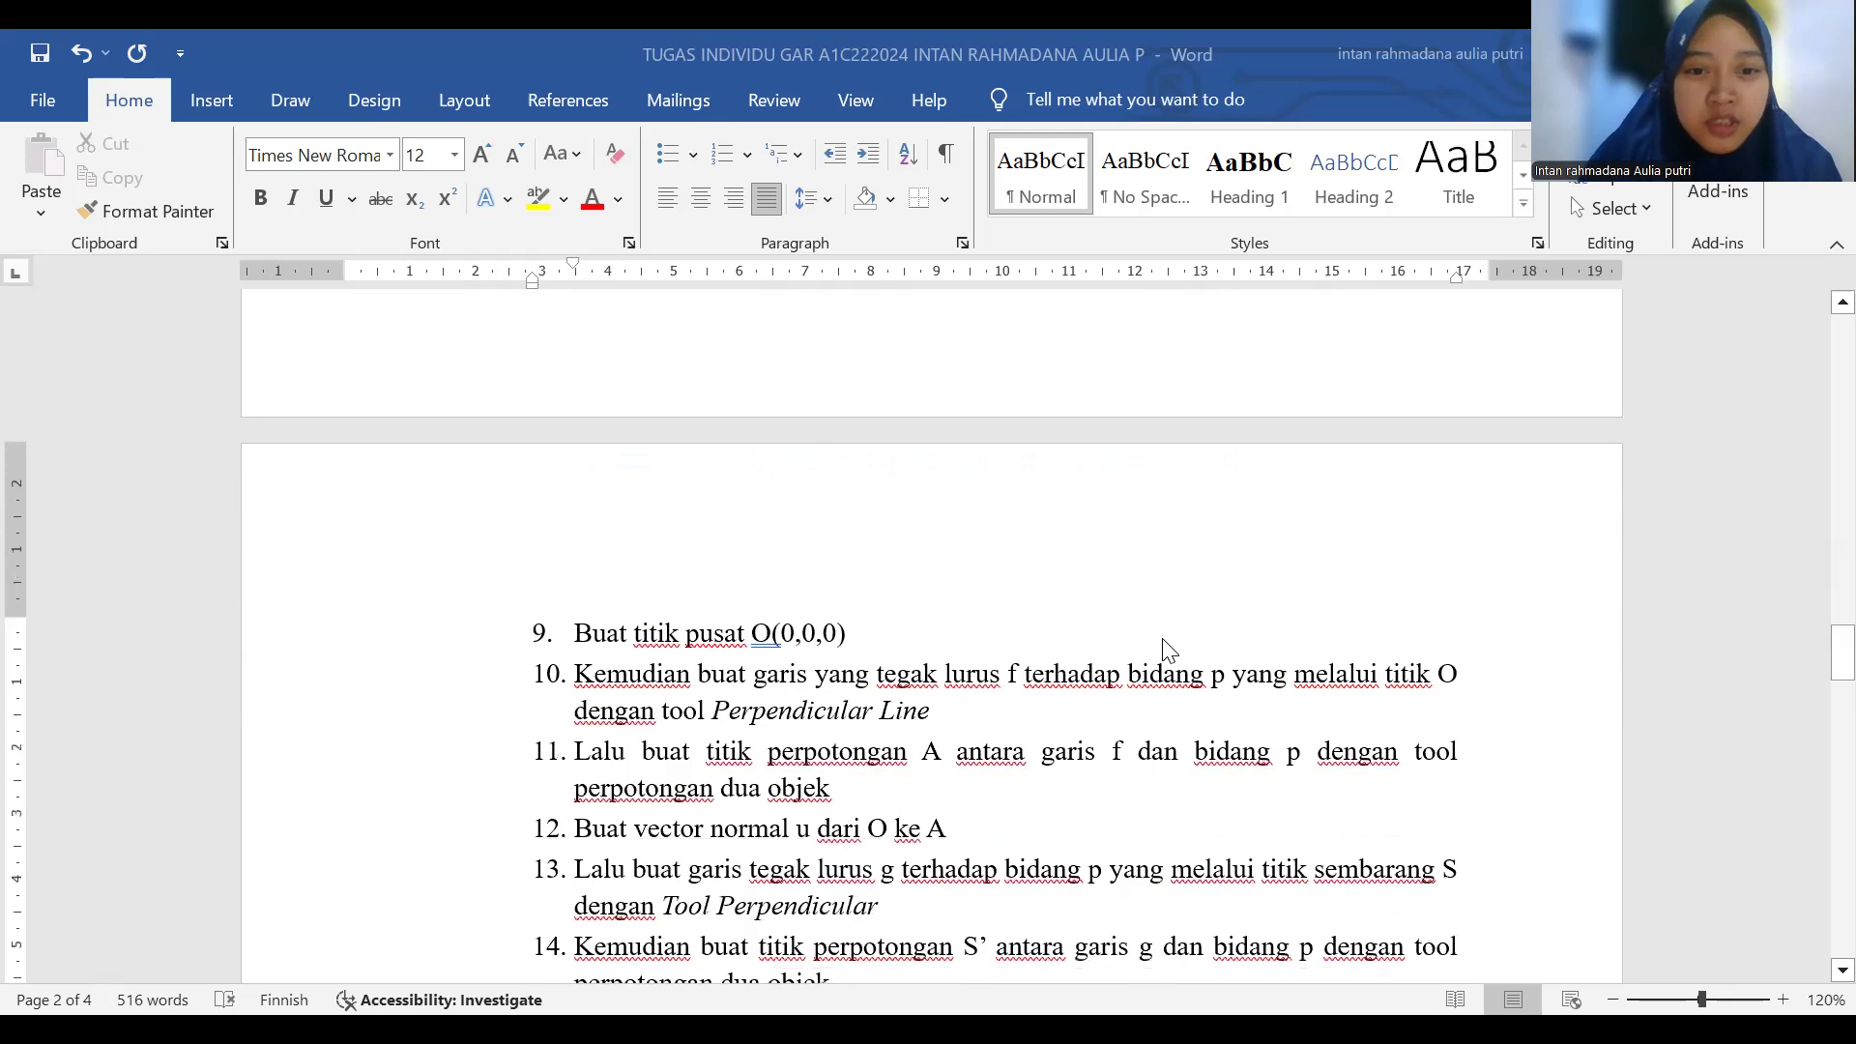
pyautogui.scroll(-1, 1168, 649)
pyautogui.scroll(-1, 1168, 649)
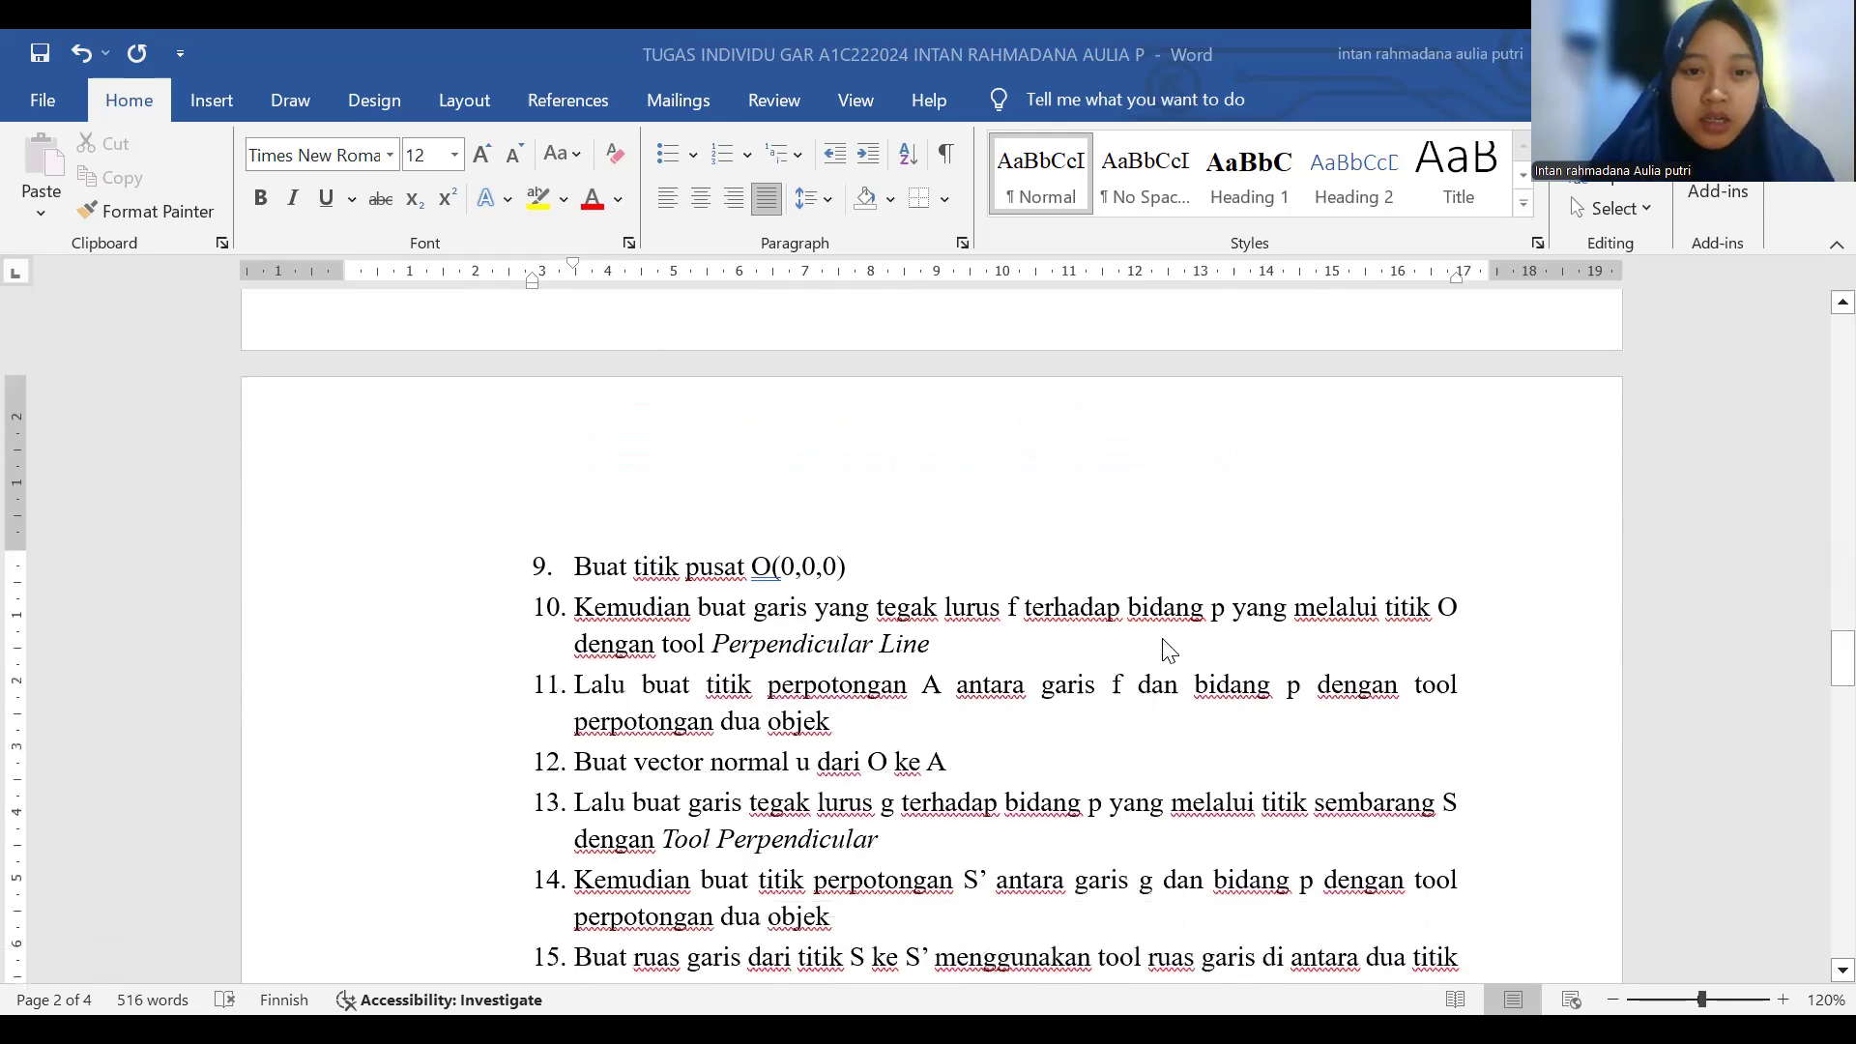
pyautogui.scroll(-1, 1168, 650)
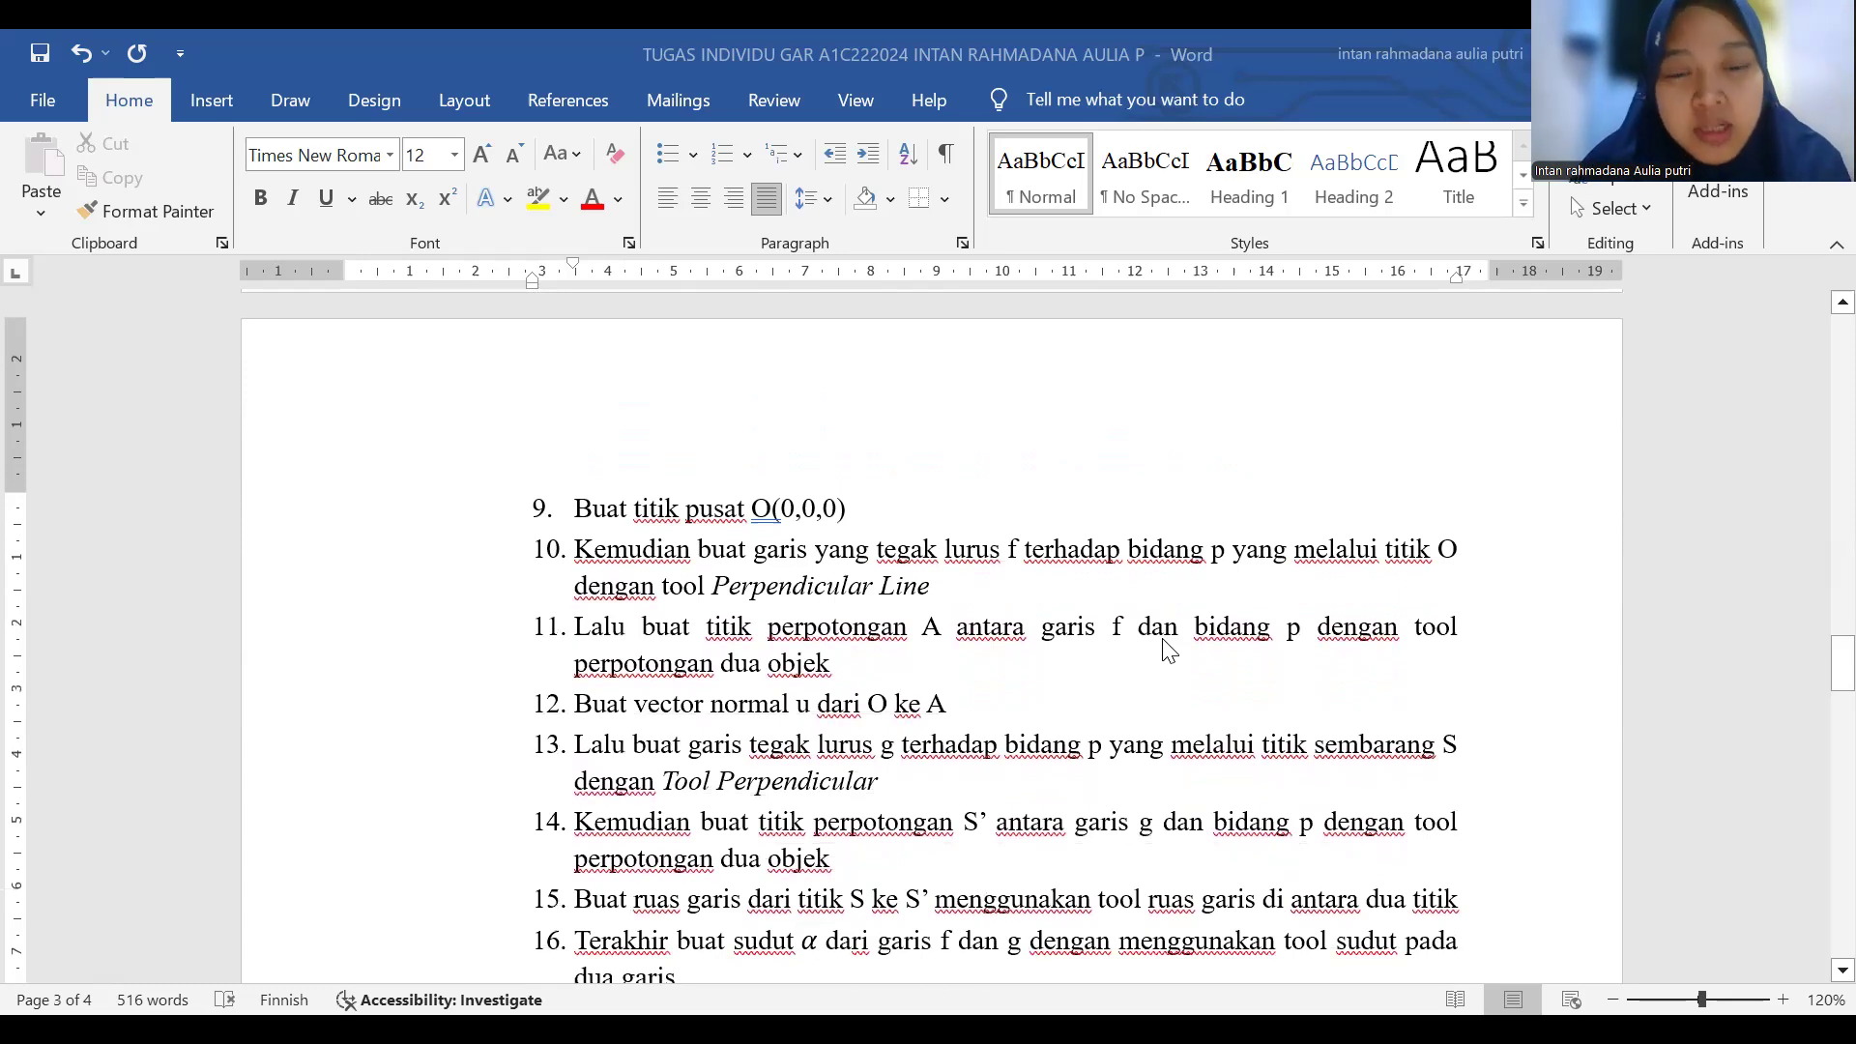
pyautogui.scroll(-1, 1169, 651)
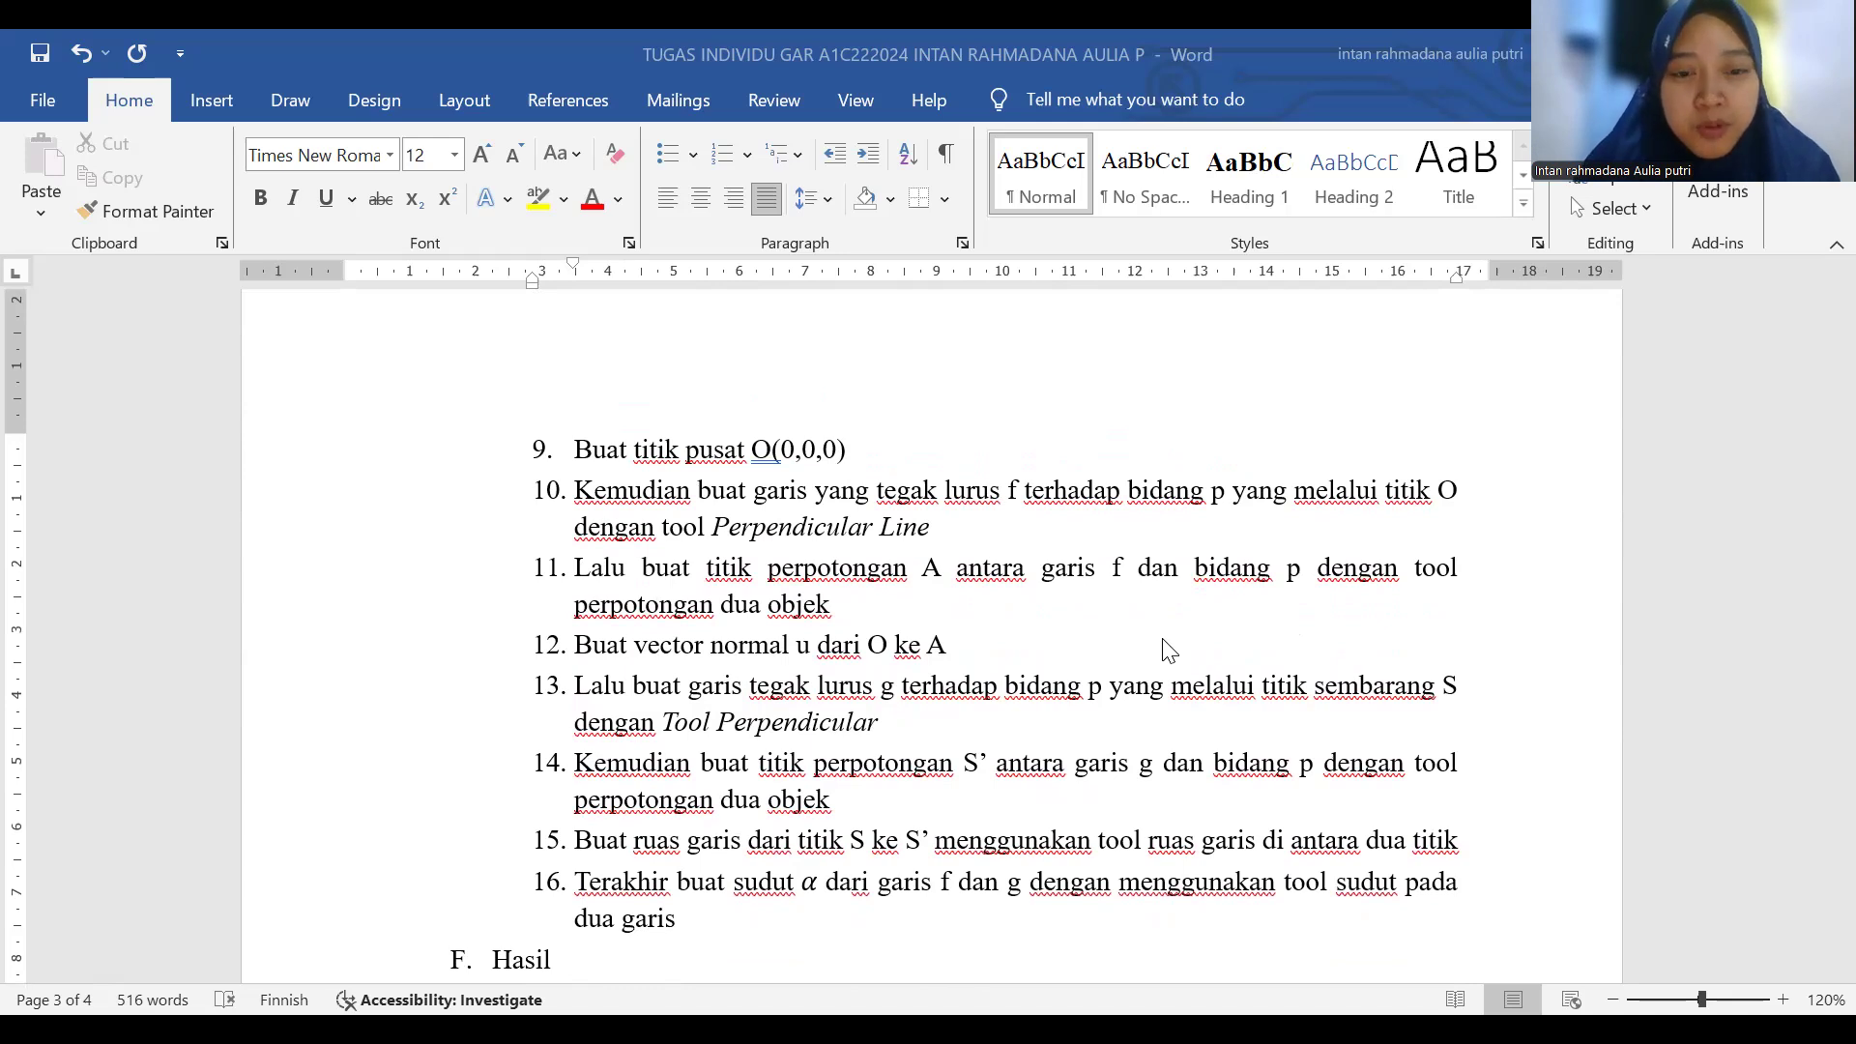
pyautogui.scroll(-2, 1169, 652)
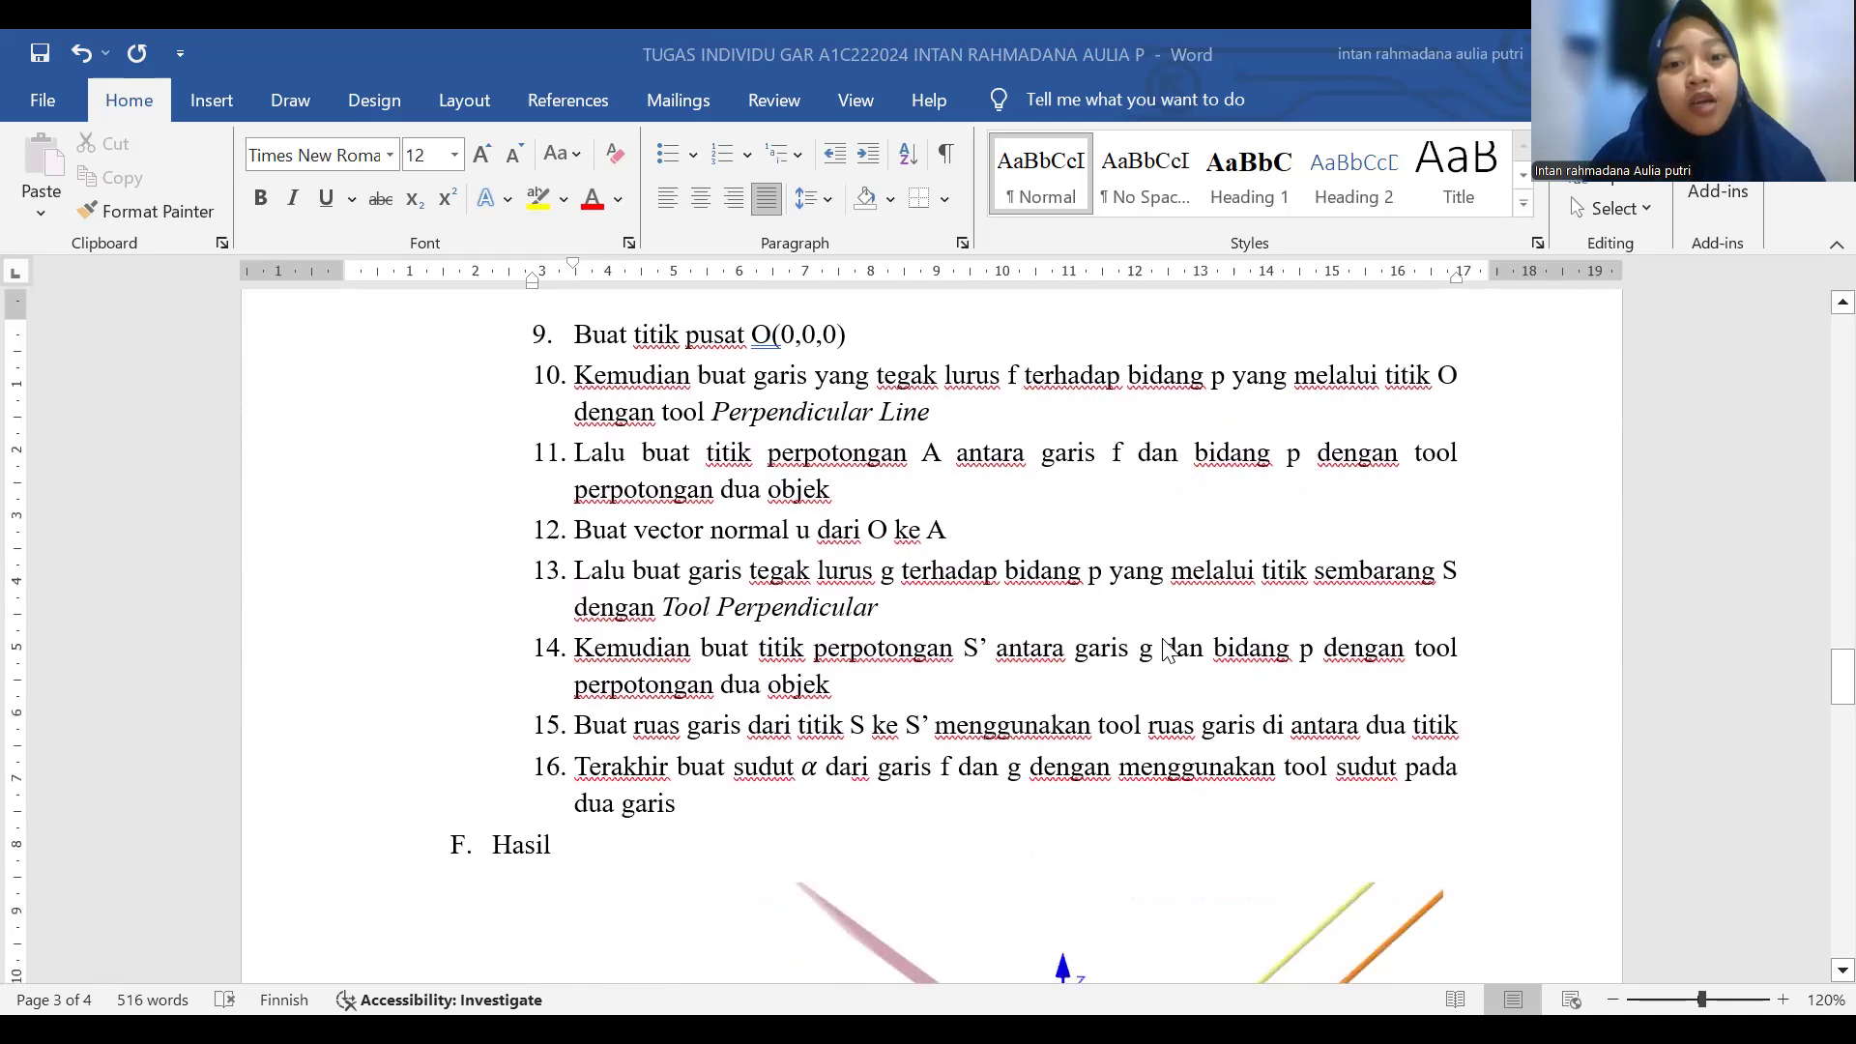
pyautogui.scroll(1, 1169, 652)
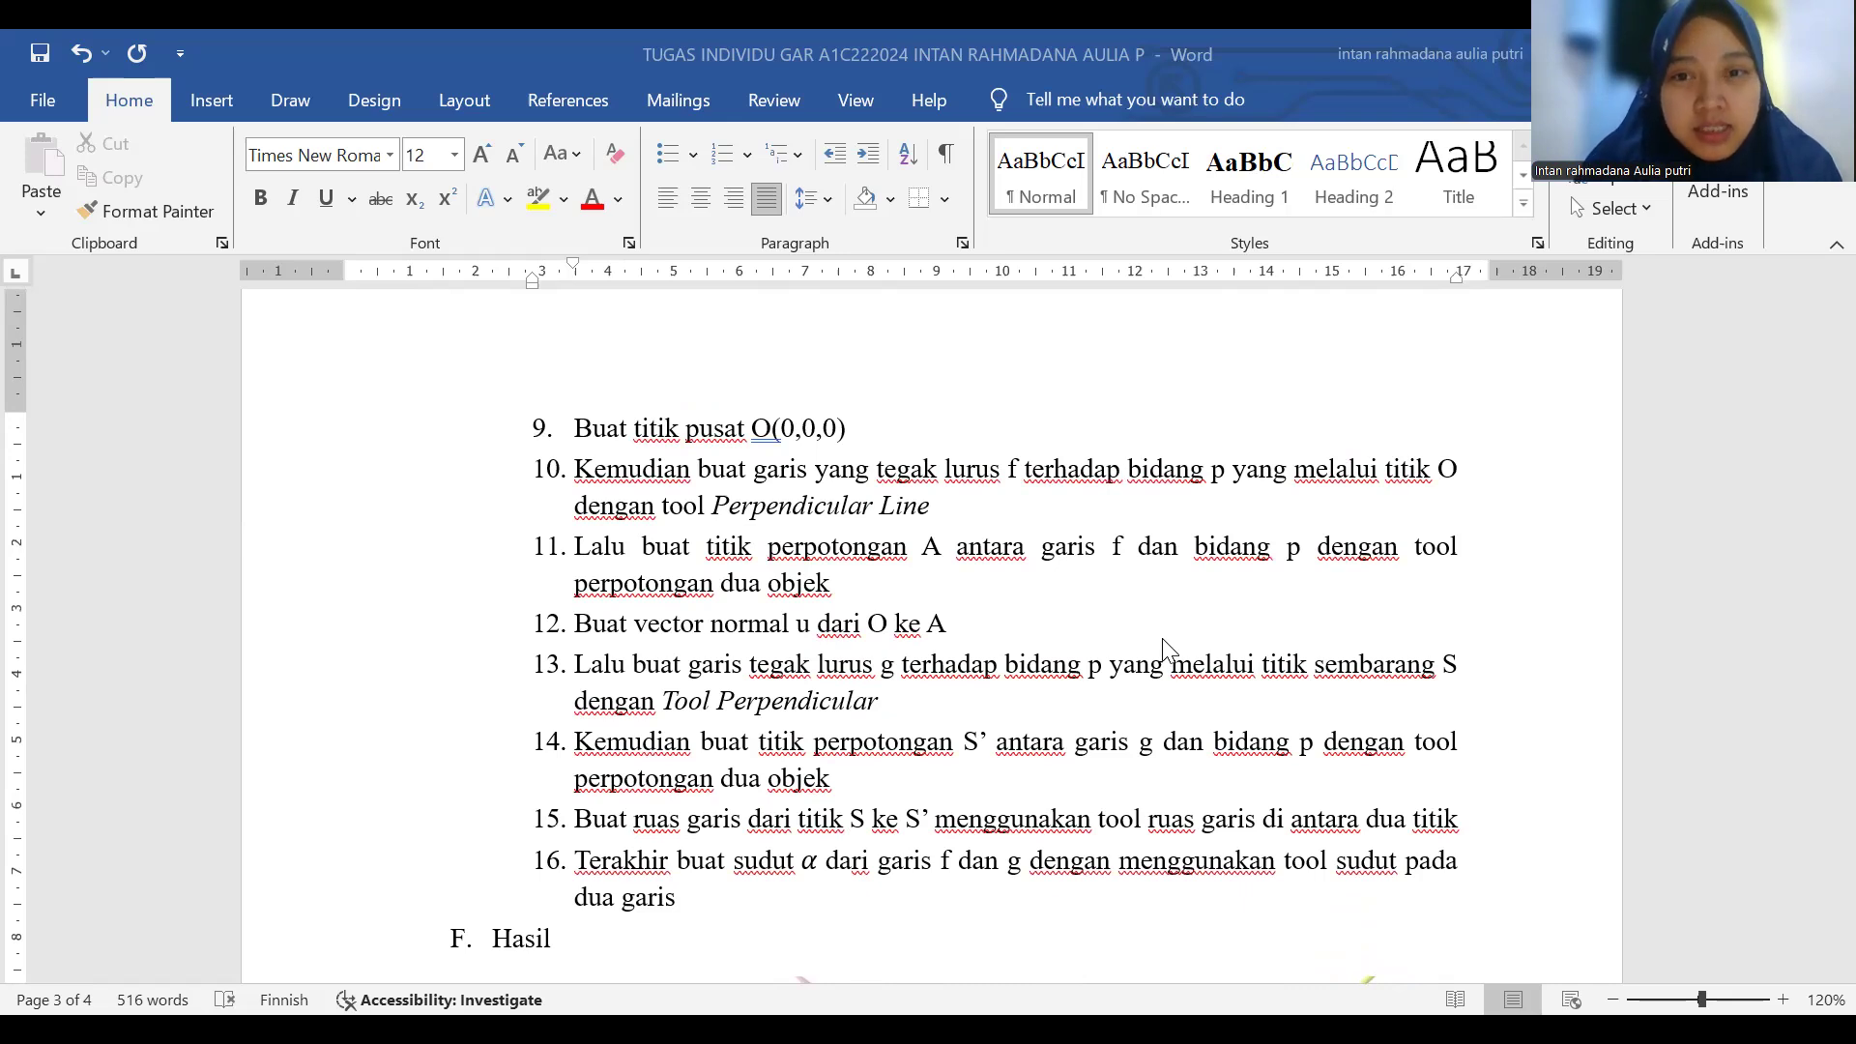
pyautogui.scroll(-1, 1169, 651)
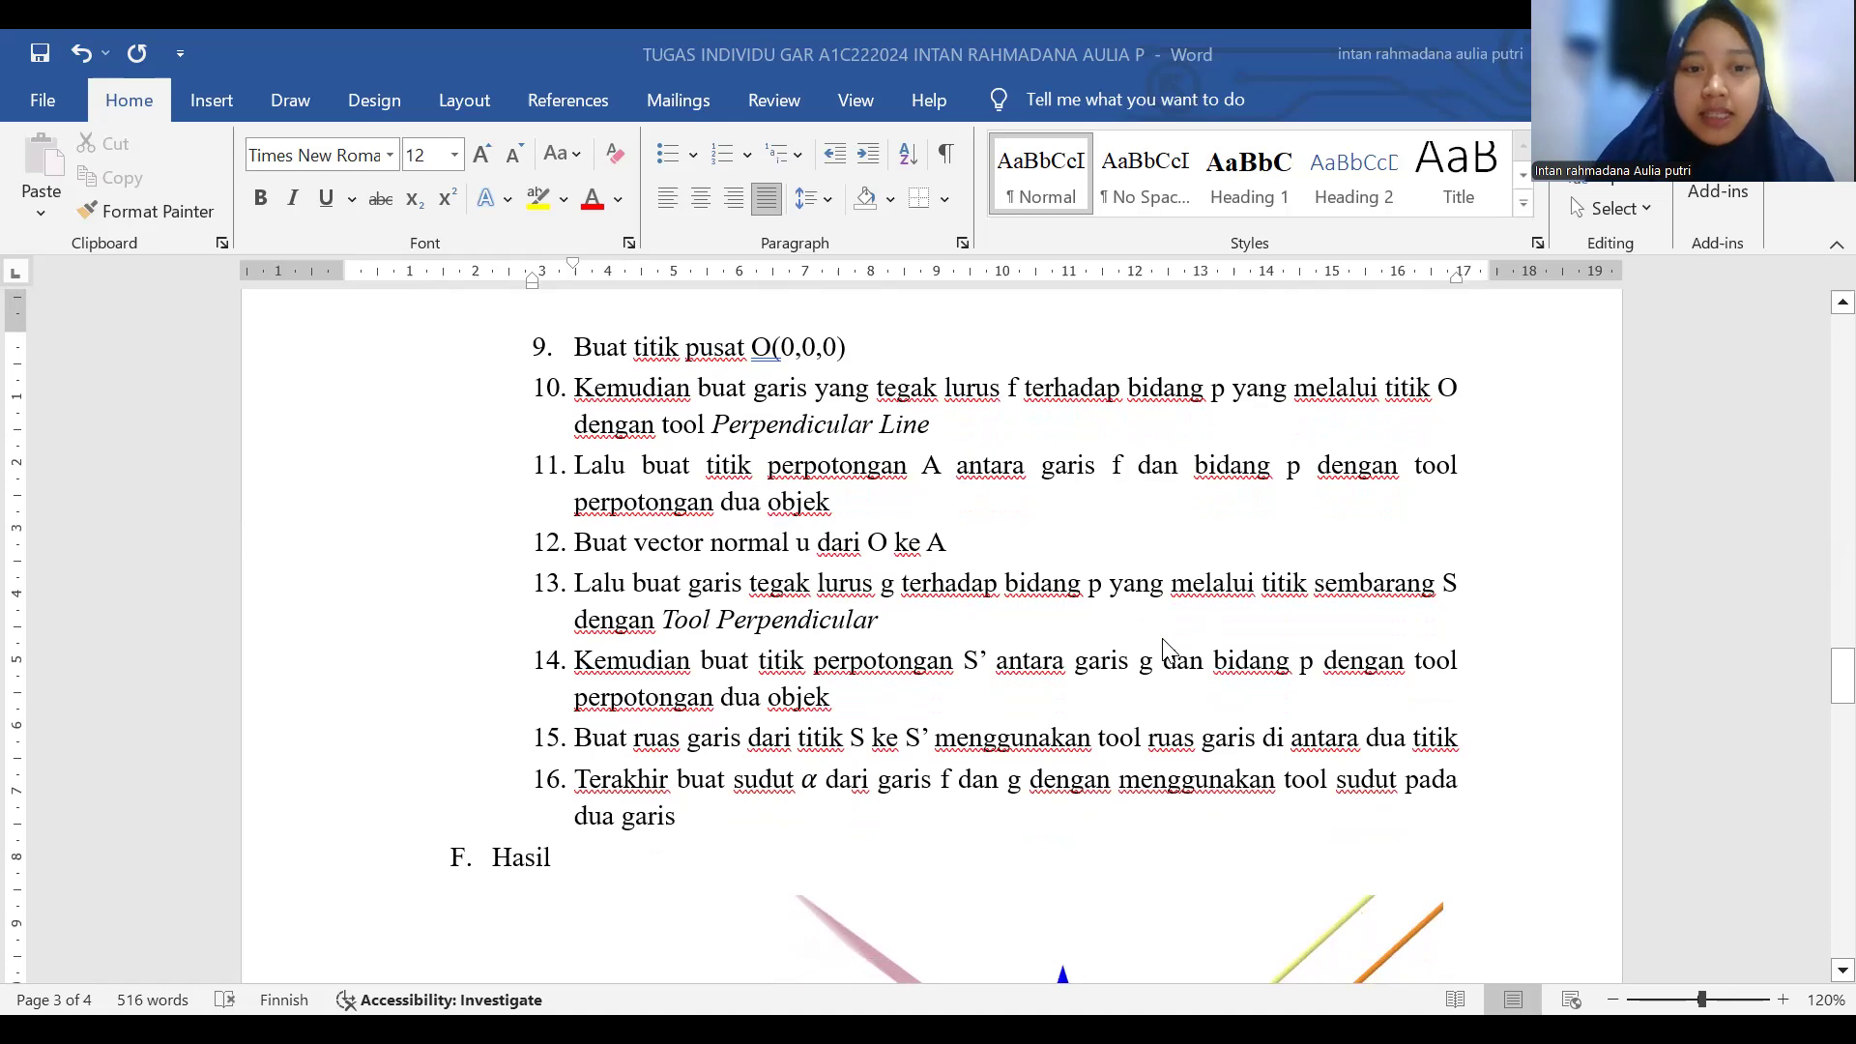
pyautogui.scroll(-1, 1165, 649)
pyautogui.scroll(-1, 1165, 650)
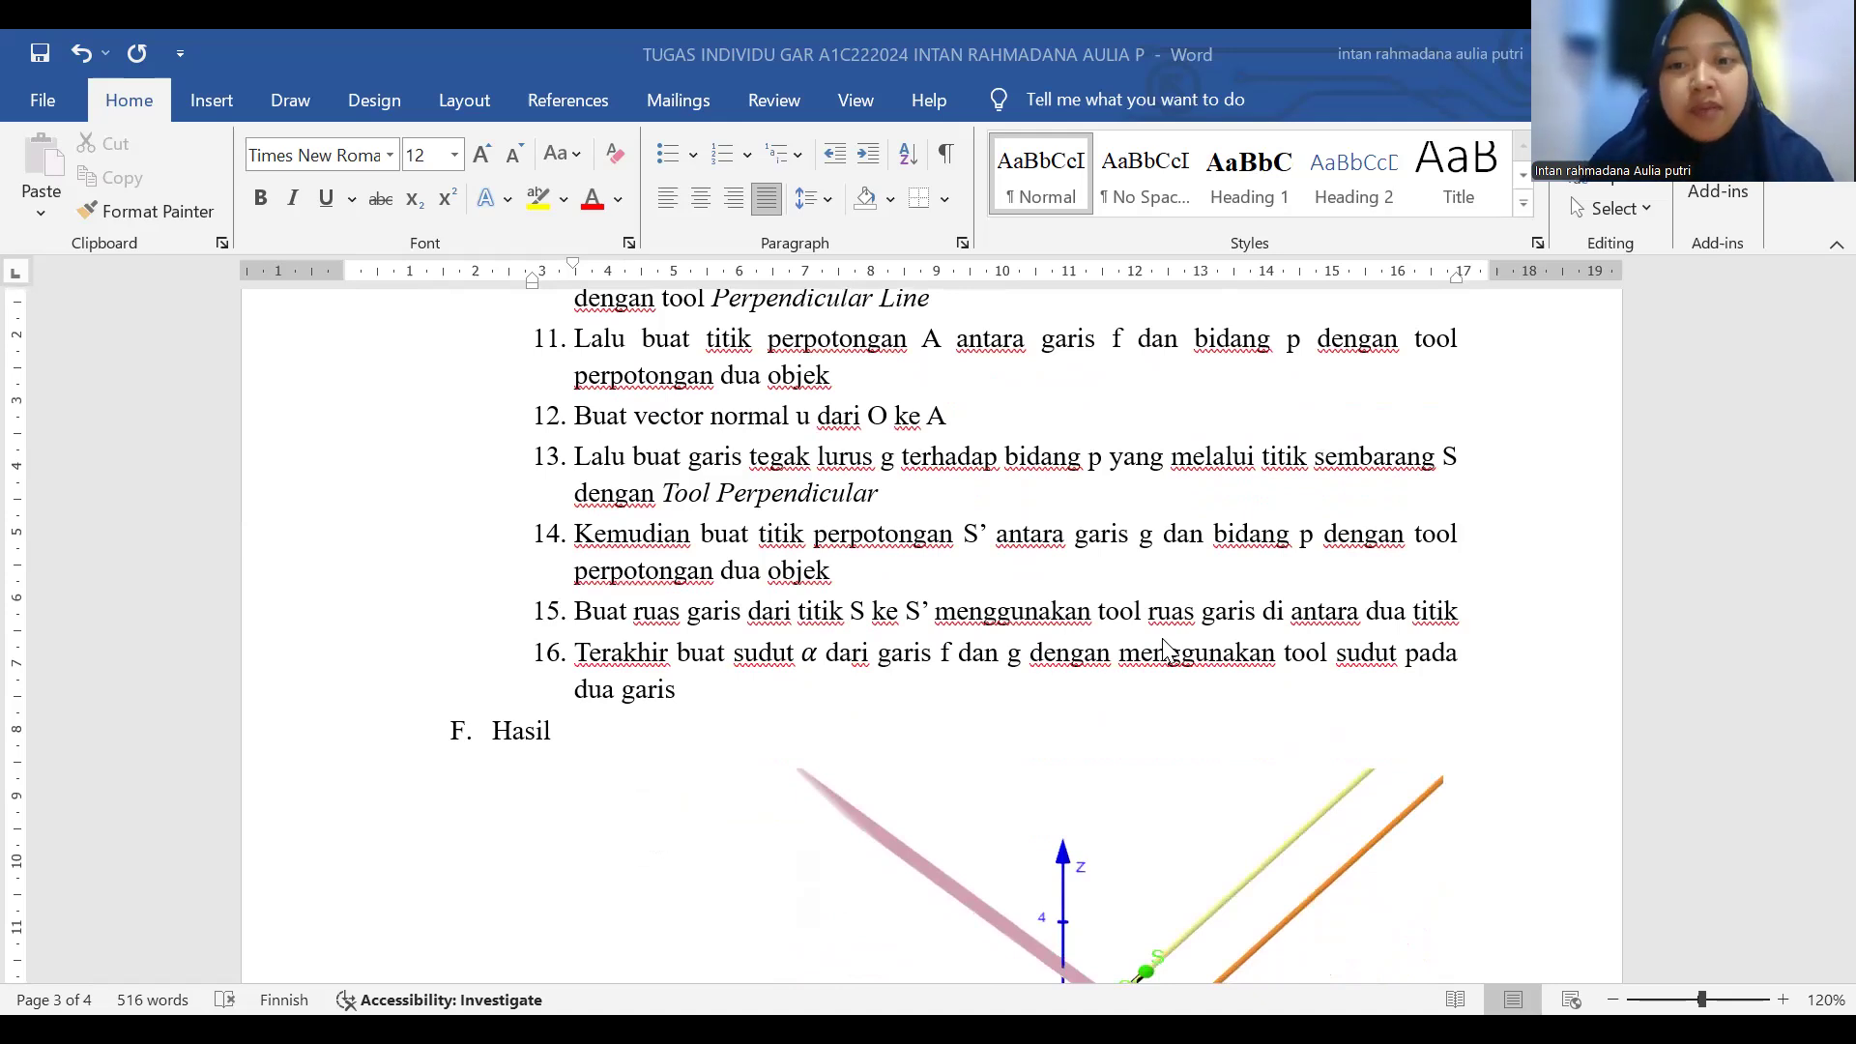
pyautogui.scroll(-1, 1162, 638)
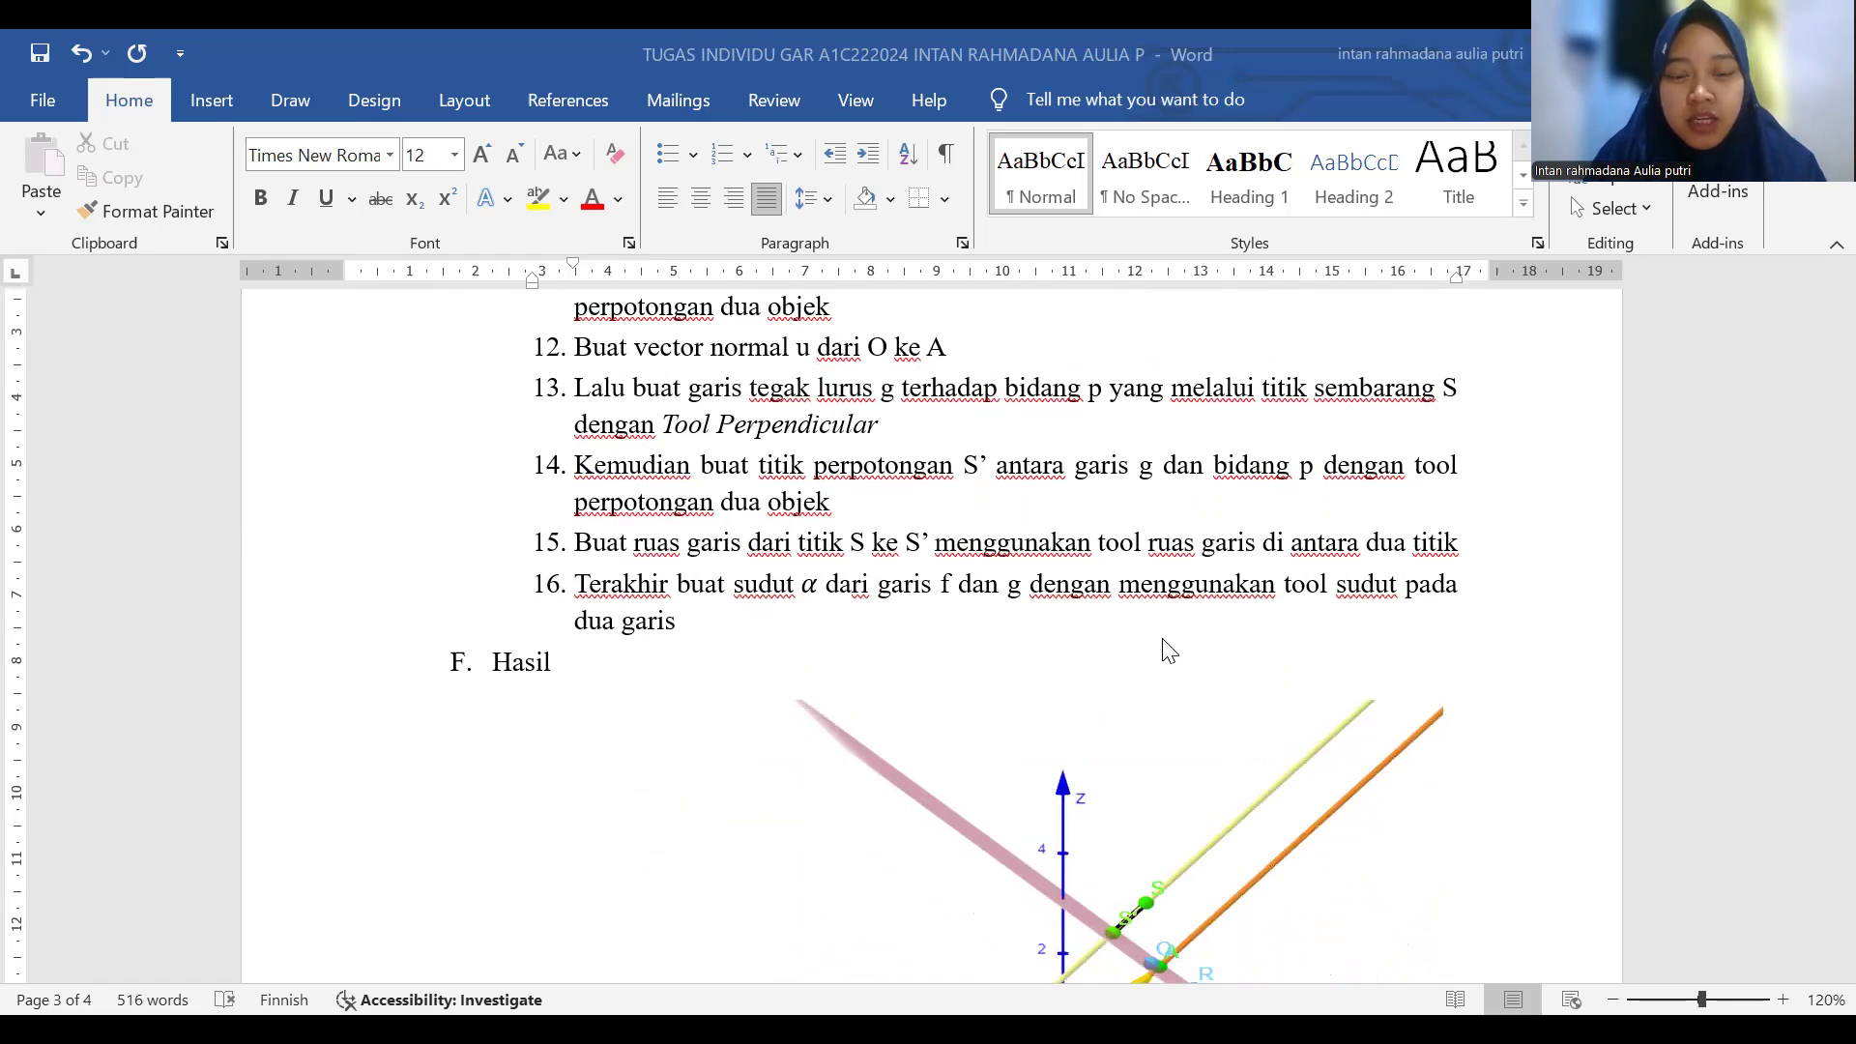
pyautogui.scroll(-1, 1168, 650)
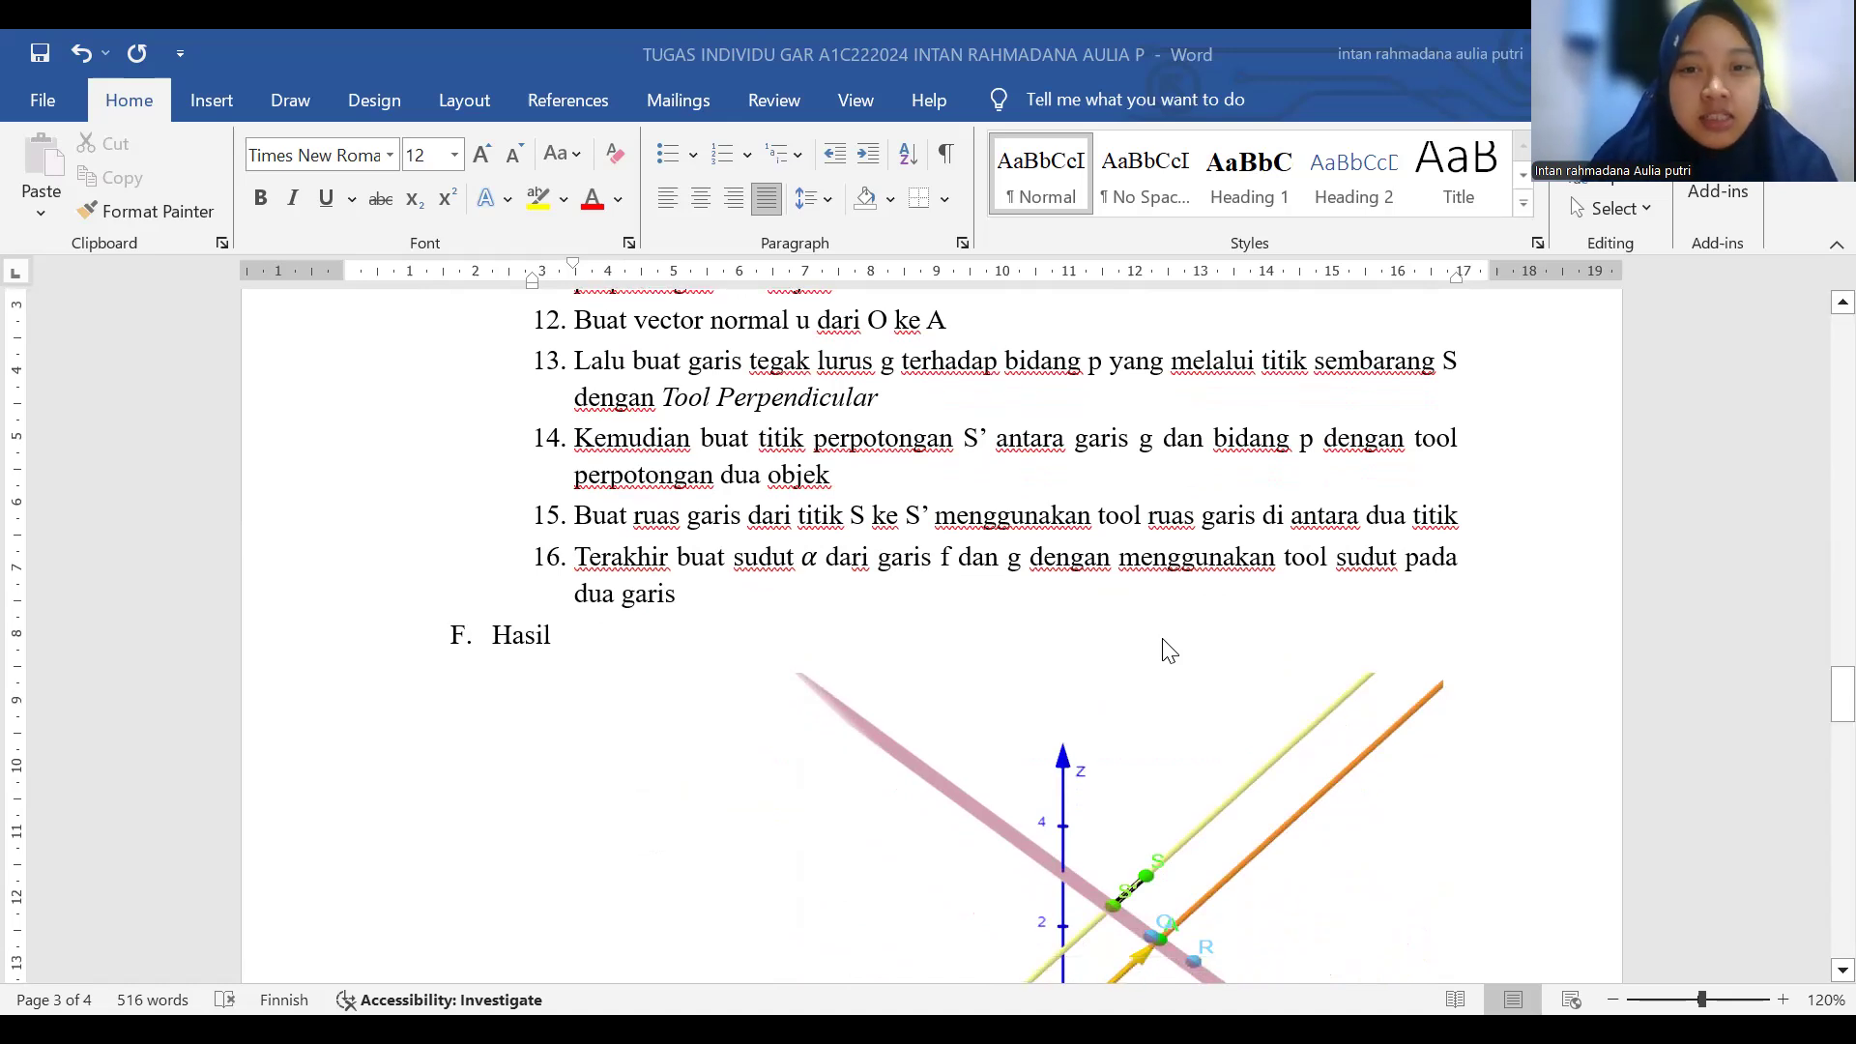
# View the figure under the Hasil heading of the report, then switch to the GAR DONA construction in GeoGebra.
pyautogui.scroll(-3, 1169, 651)
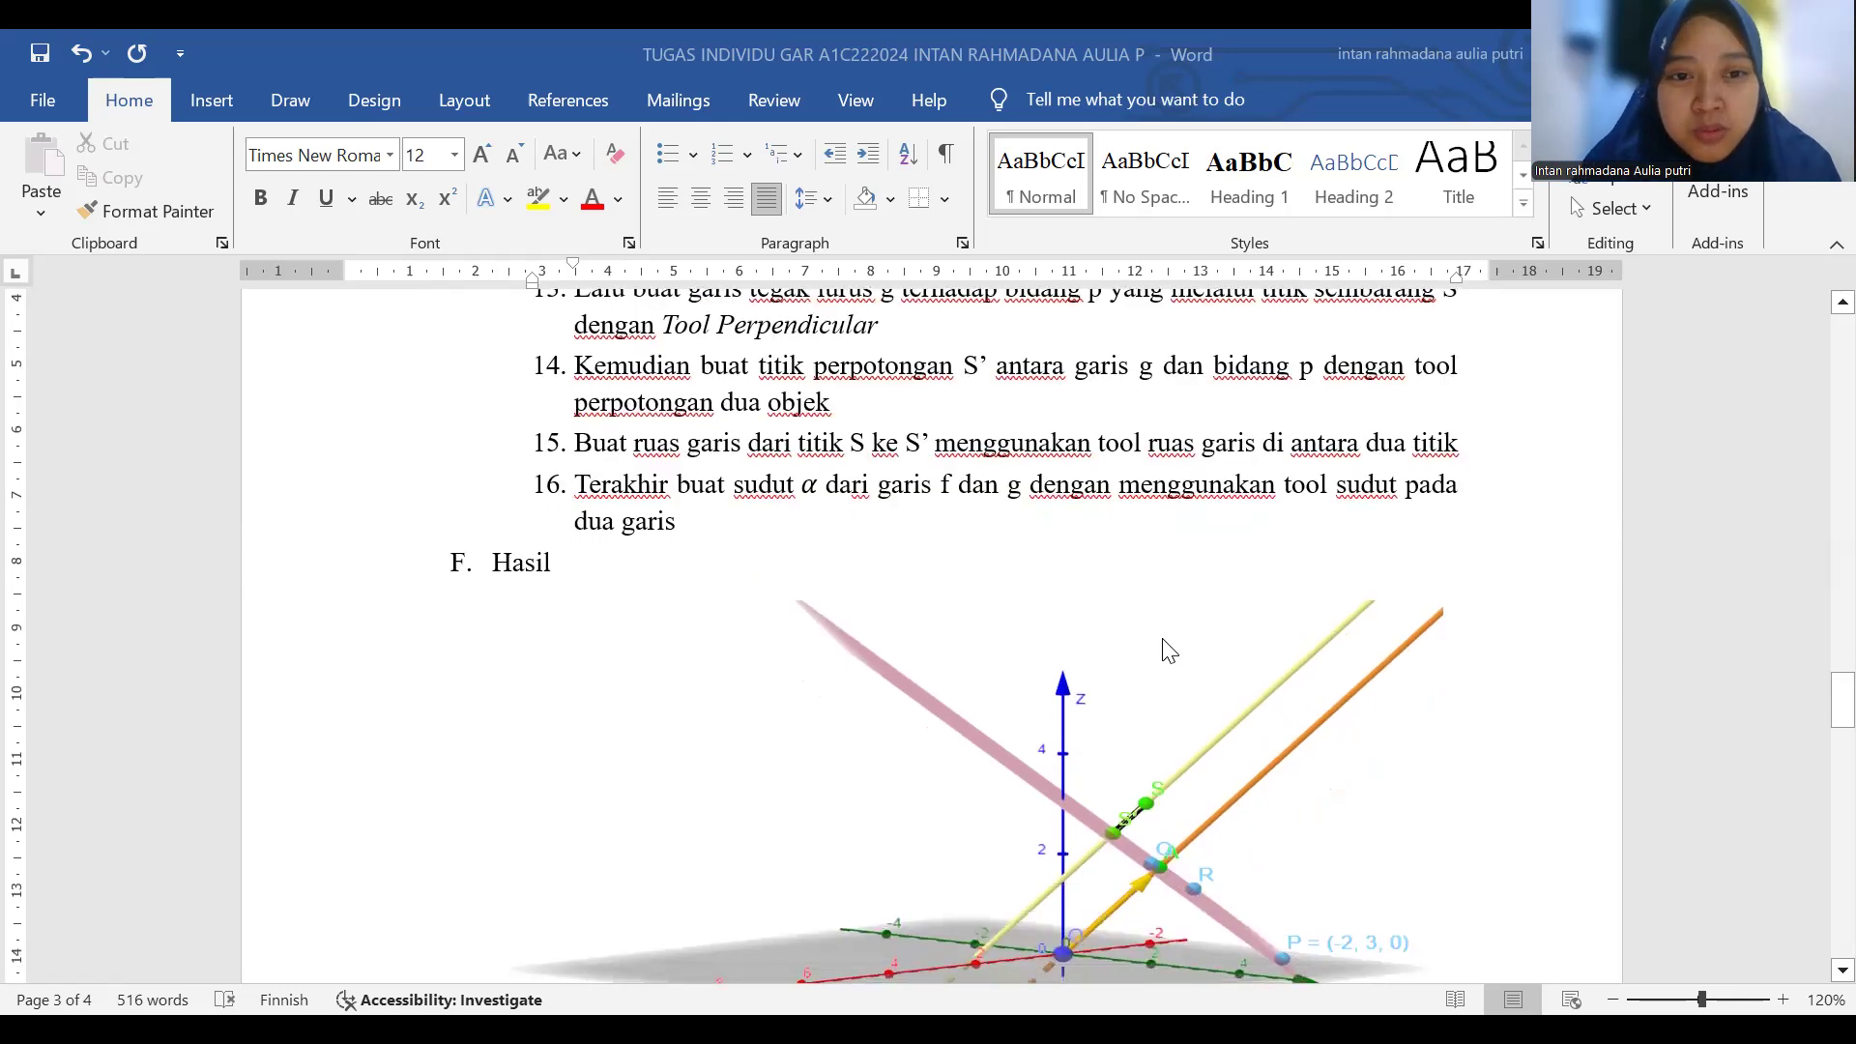
pyautogui.scroll(-20, 1169, 651)
pyautogui.scroll(-20, 1167, 650)
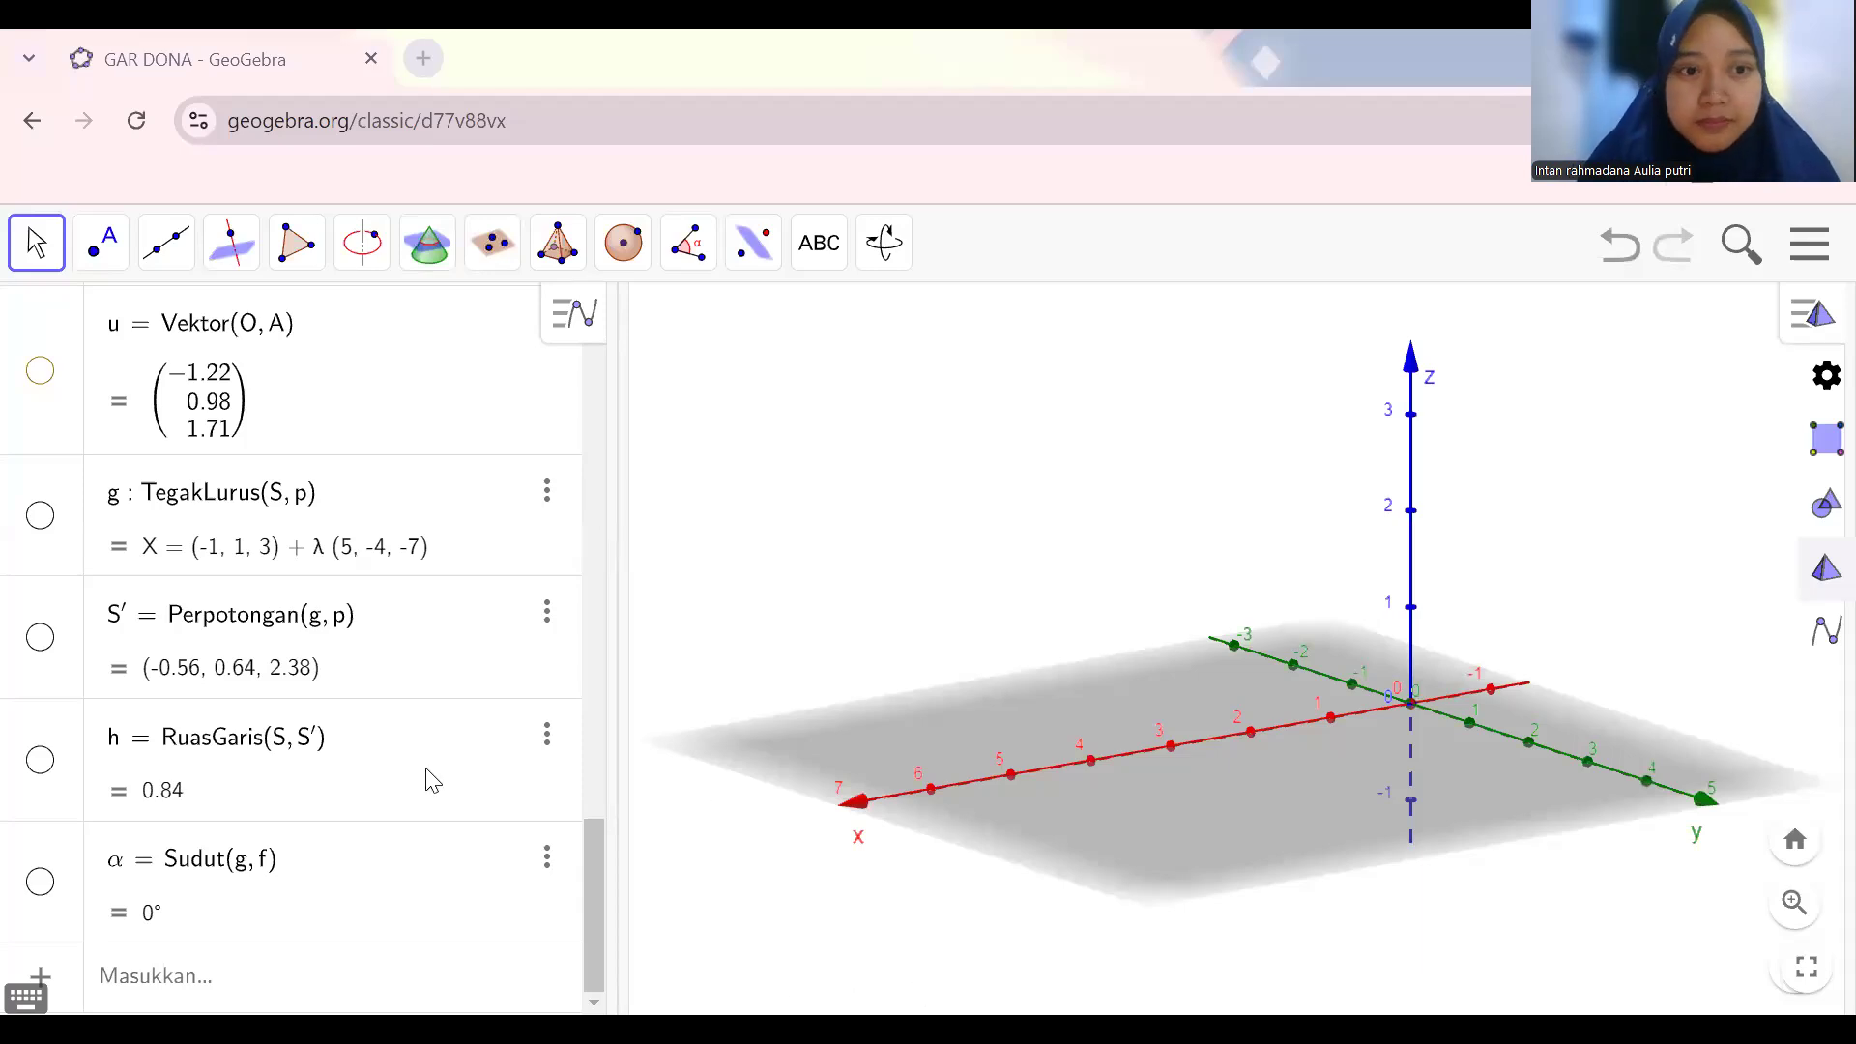
# Show point P = (x₁, y₁, z₁) in the 3D view.
pyautogui.scroll(15, 432, 780)
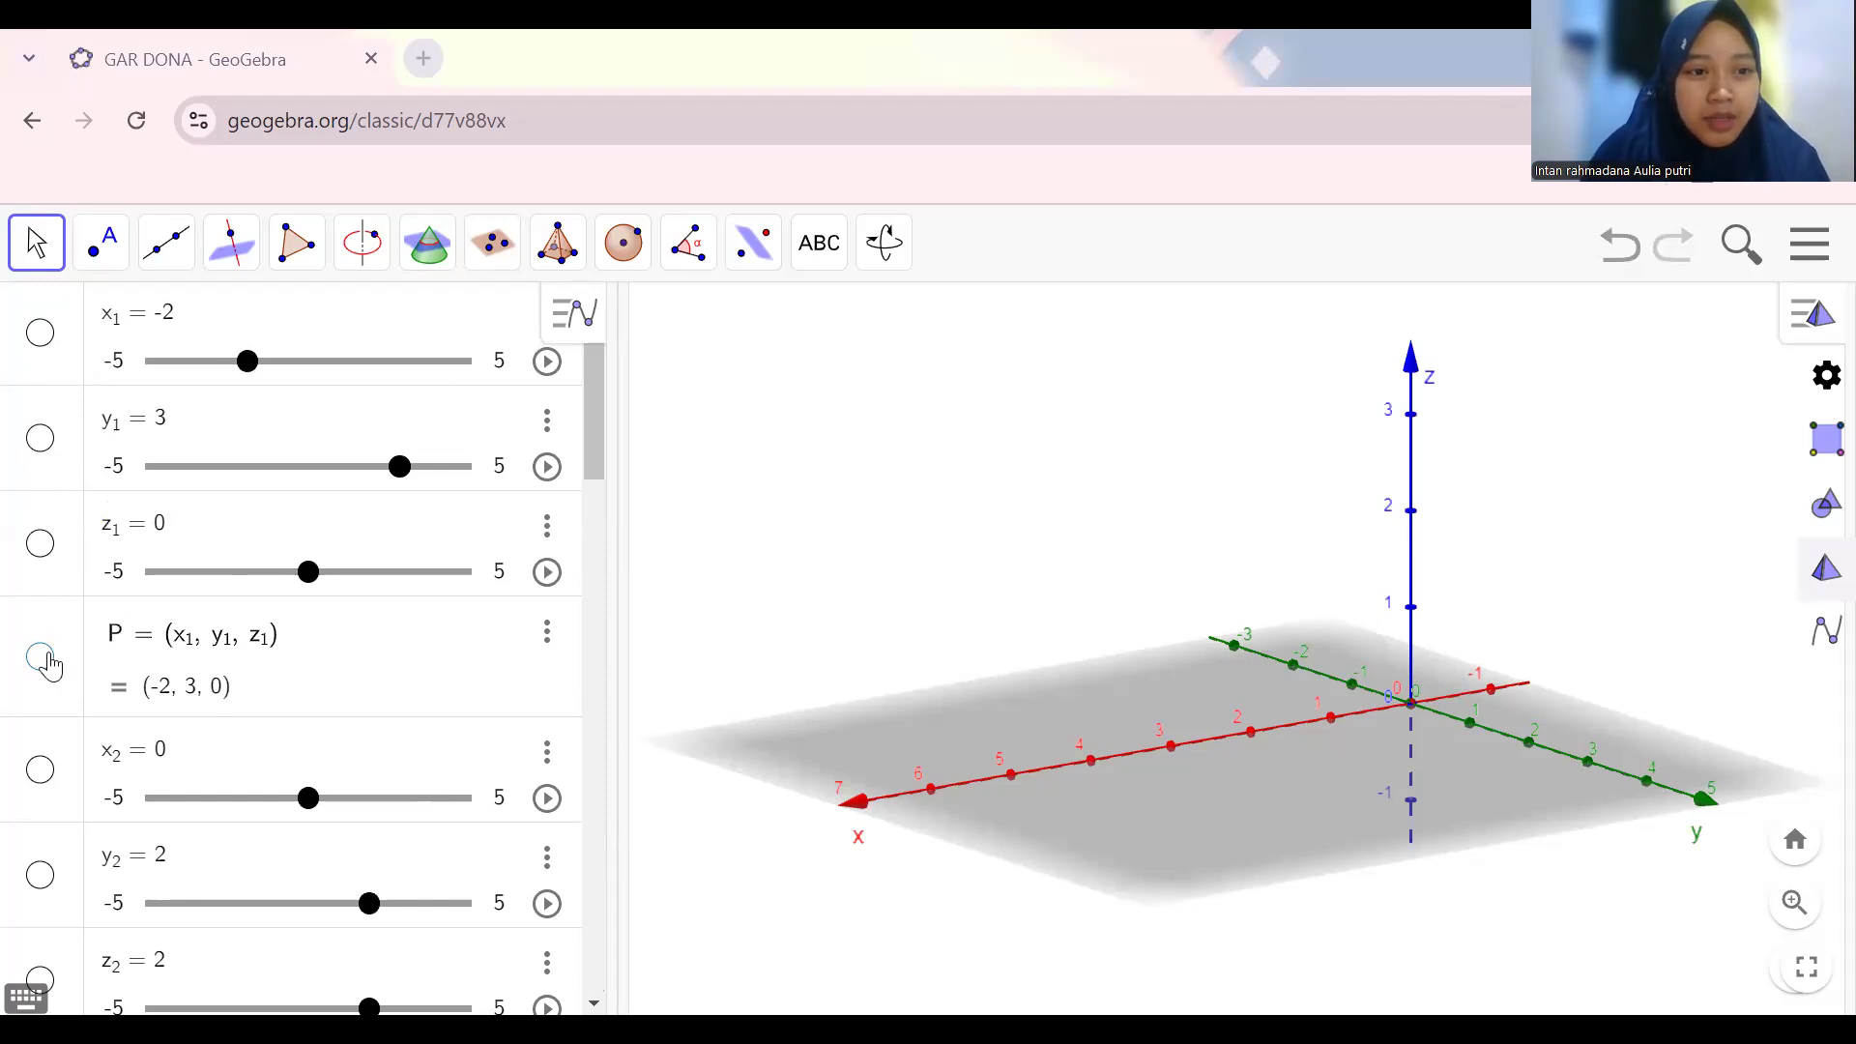
pyautogui.scroll(-1, 44, 663)
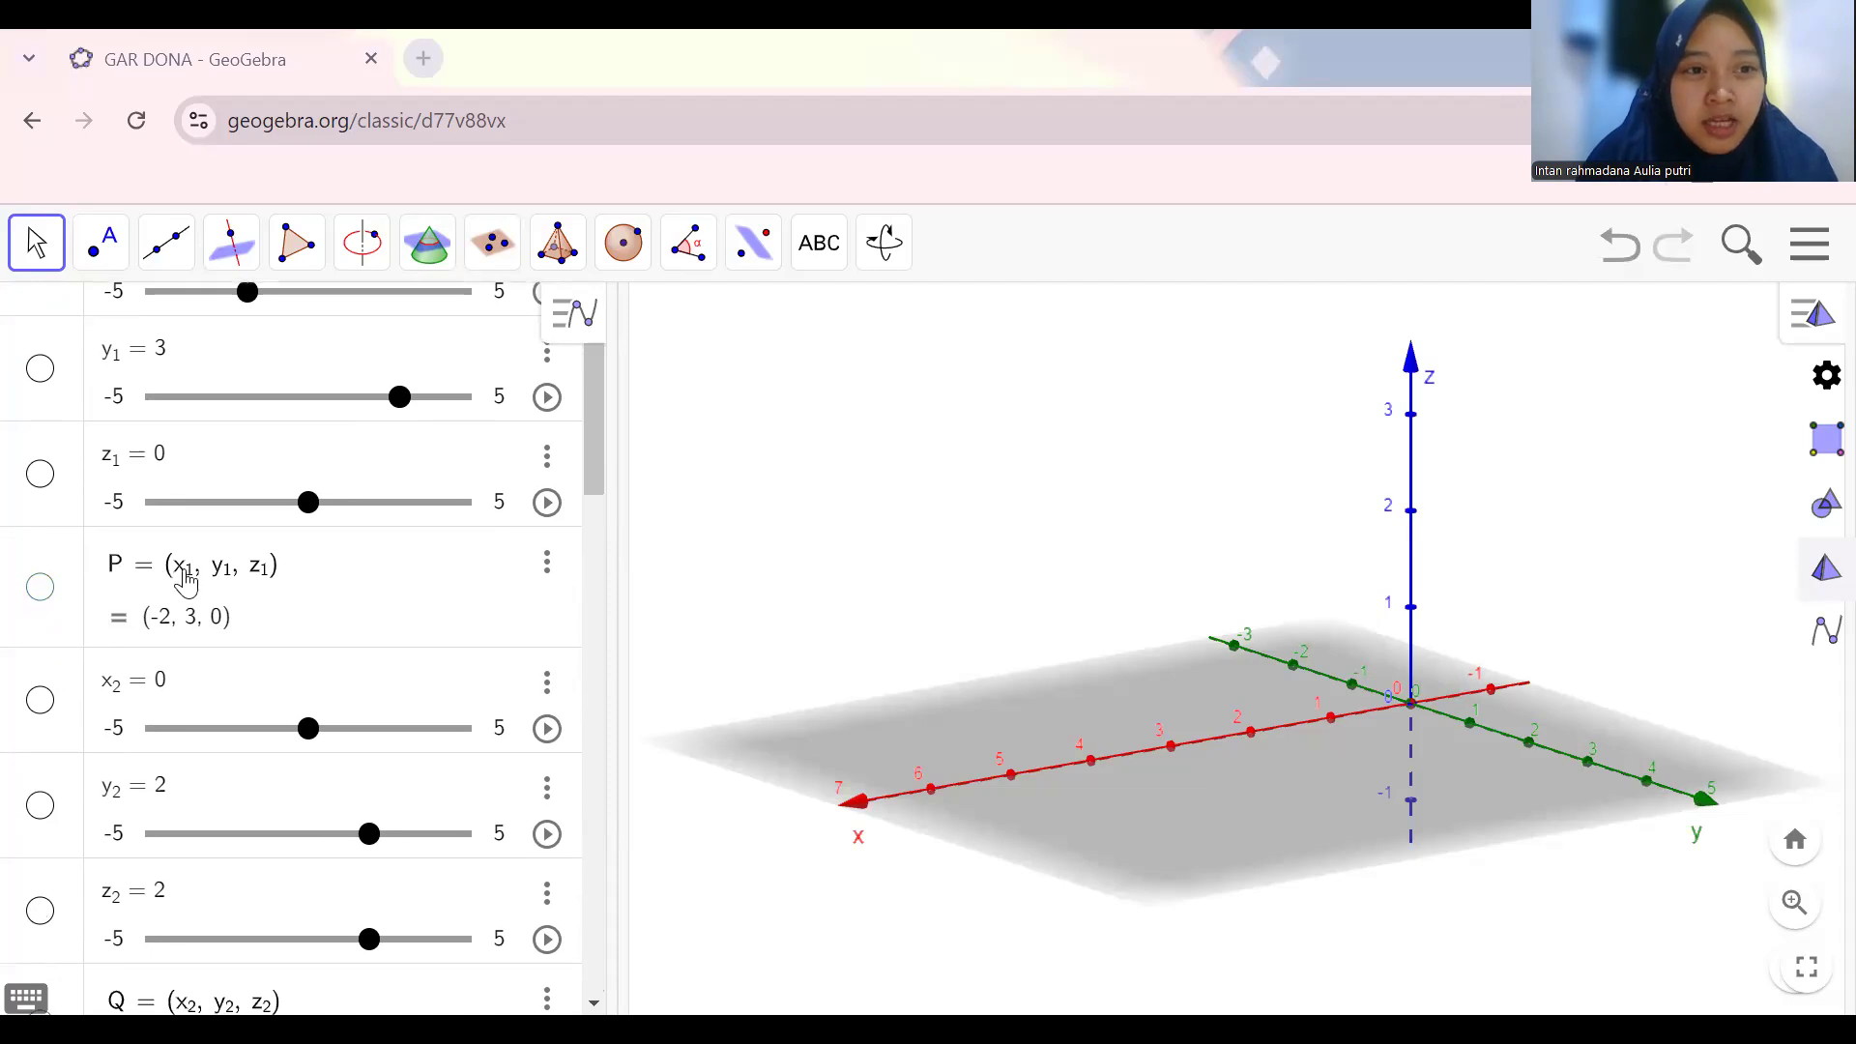
pyautogui.scroll(1, 186, 580)
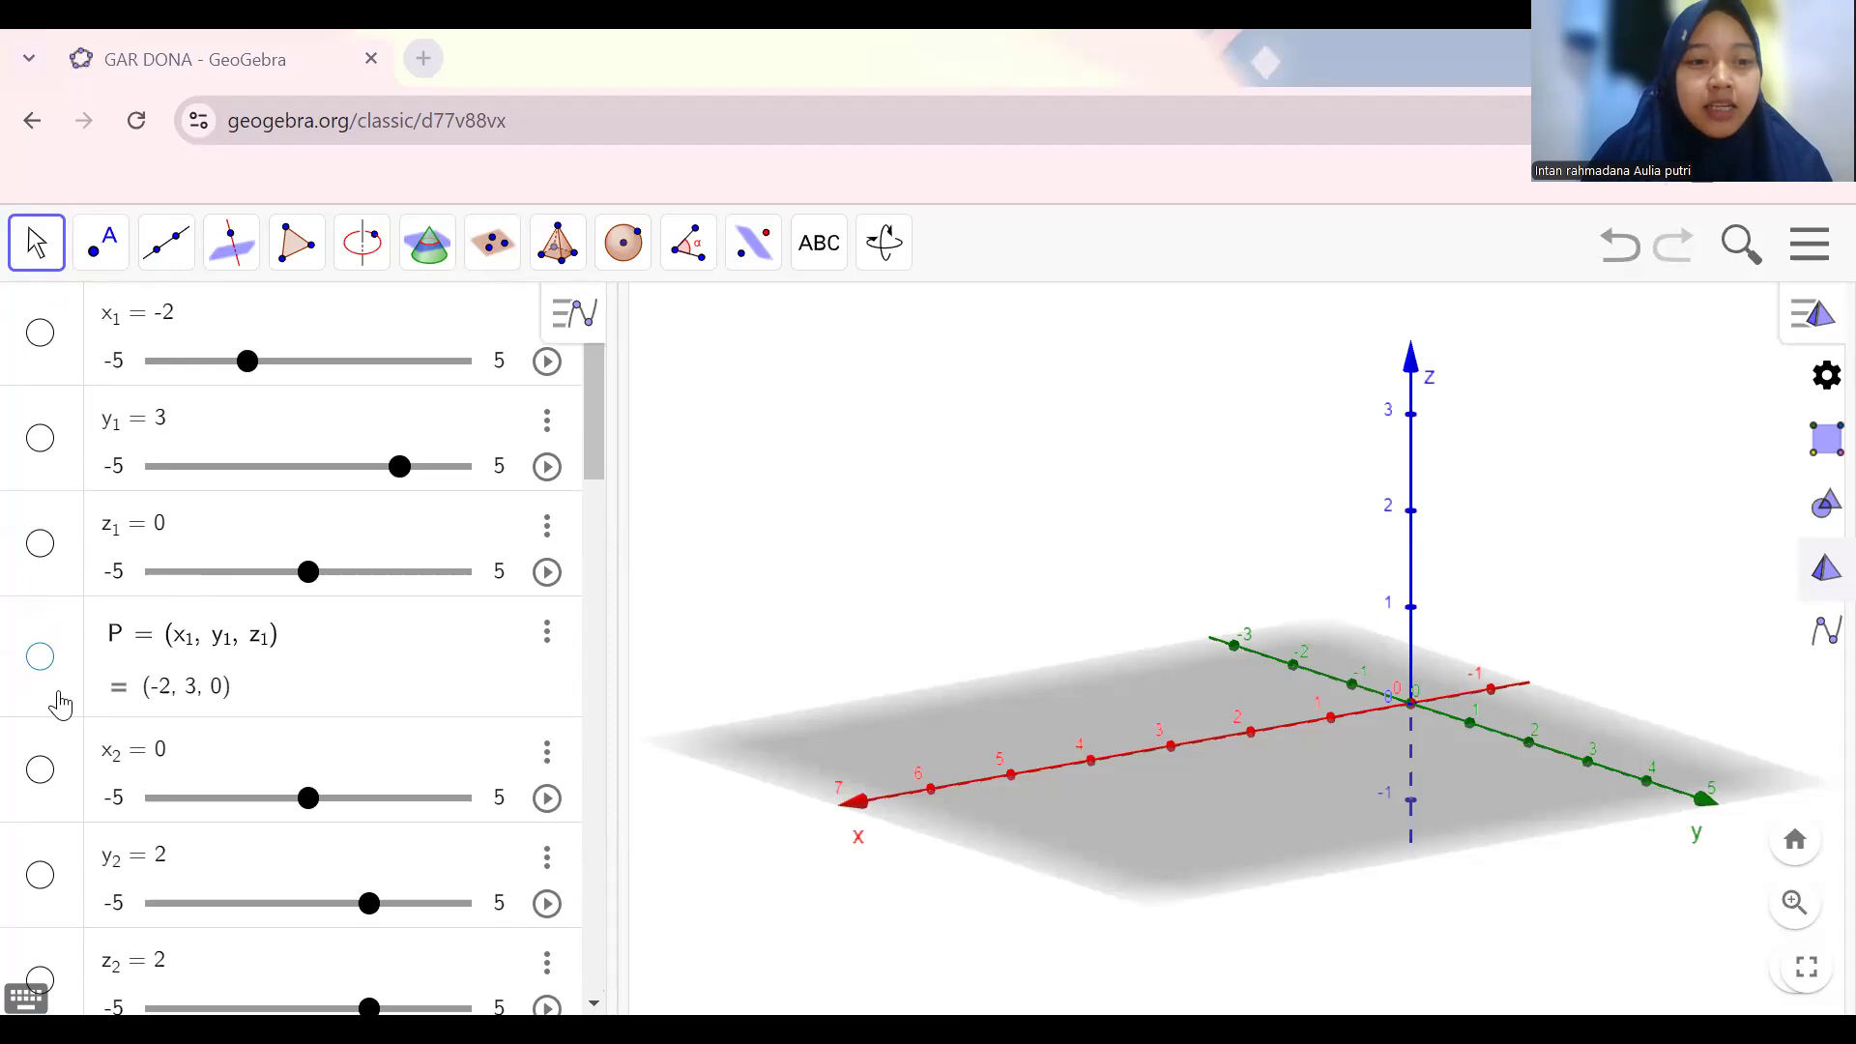
pyautogui.click(40, 658)
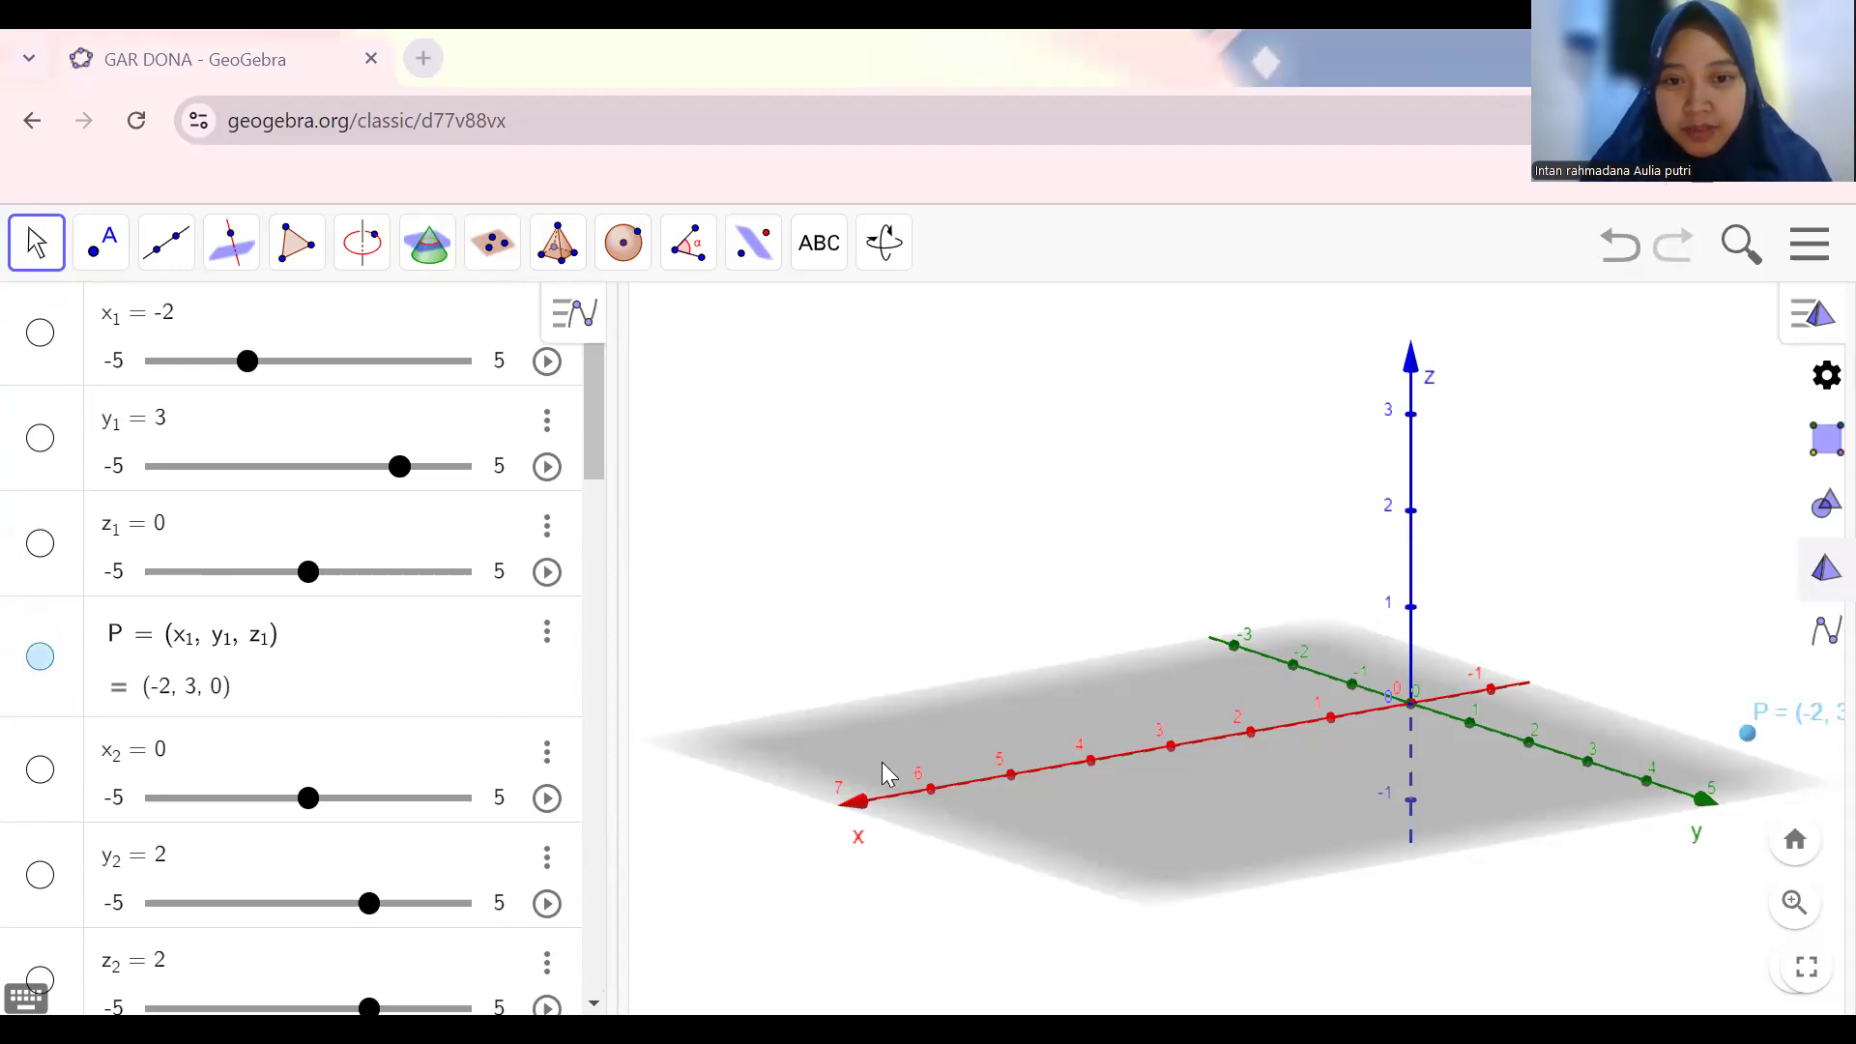
pyautogui.moveTo(1691, 725); pyautogui.dragTo(1740, 709)
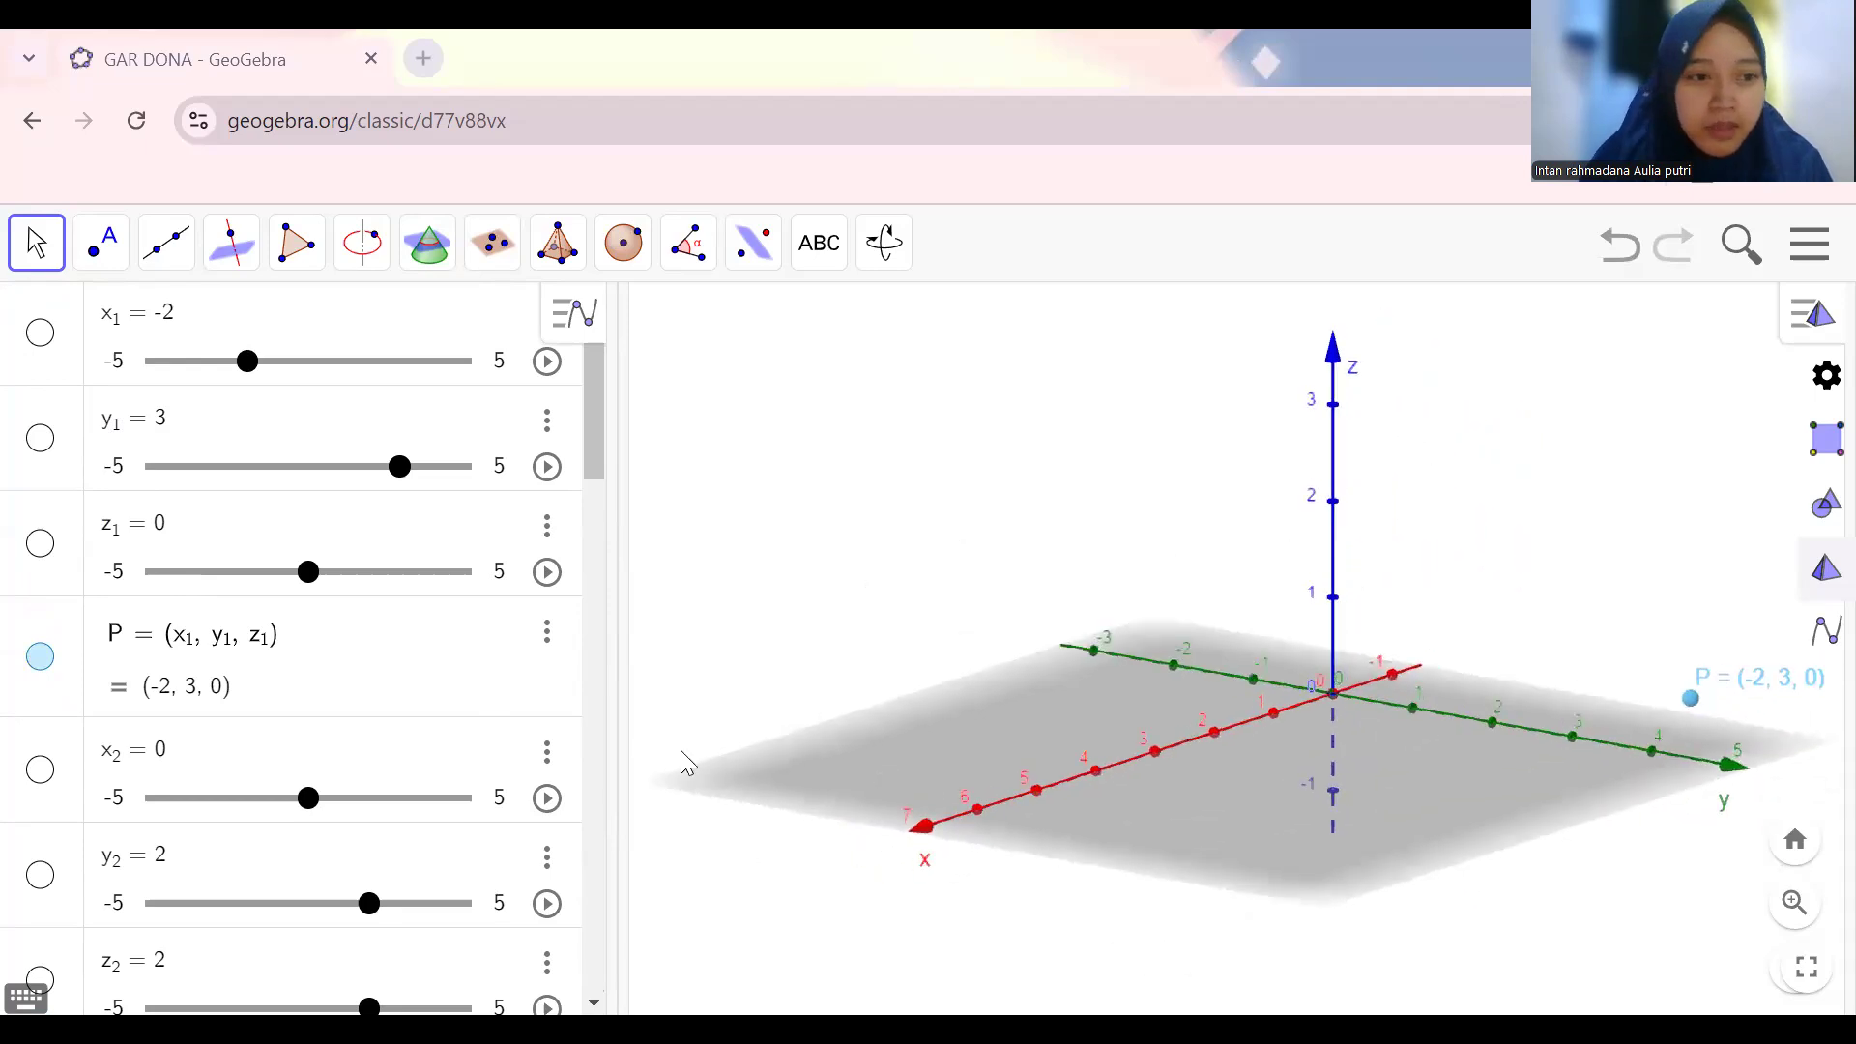
# Show point Q = (x₂, y₂, z₂) in the 3D view.
pyautogui.scroll(-3, 387, 729)
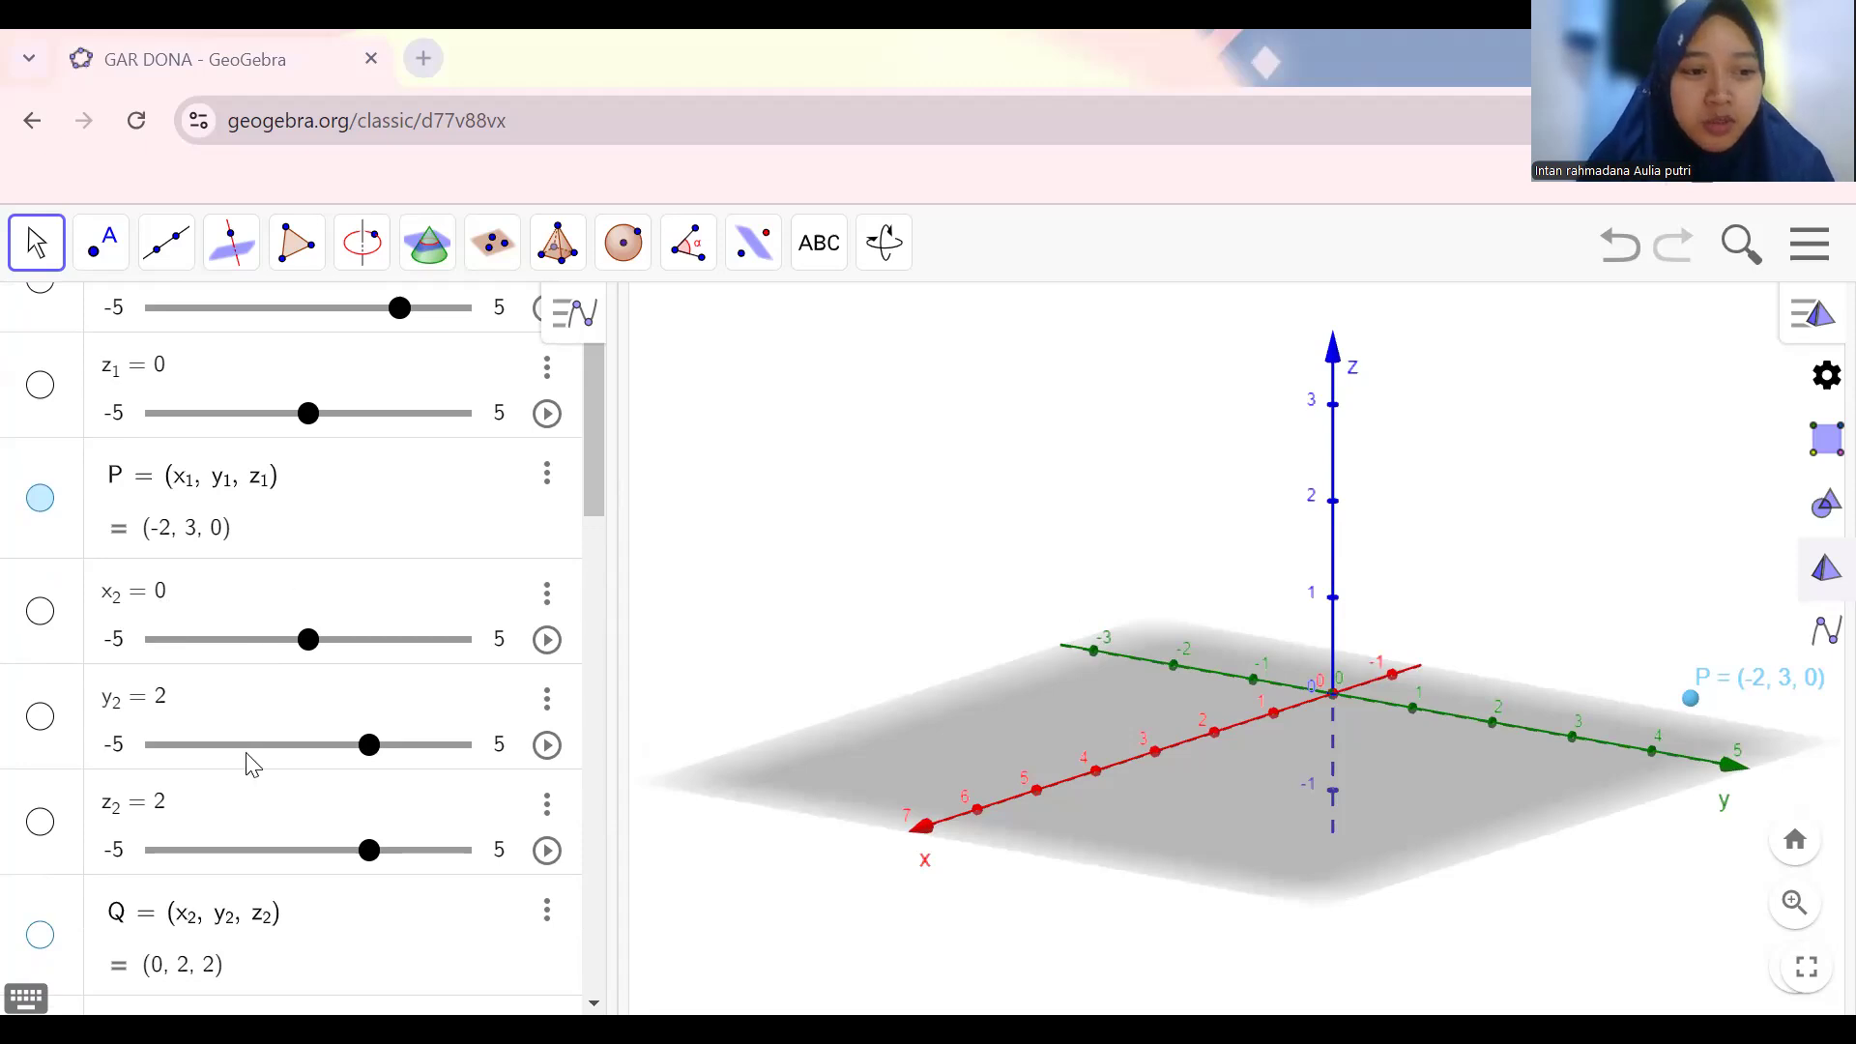
pyautogui.scroll(-1, 249, 758)
pyautogui.click(39, 839)
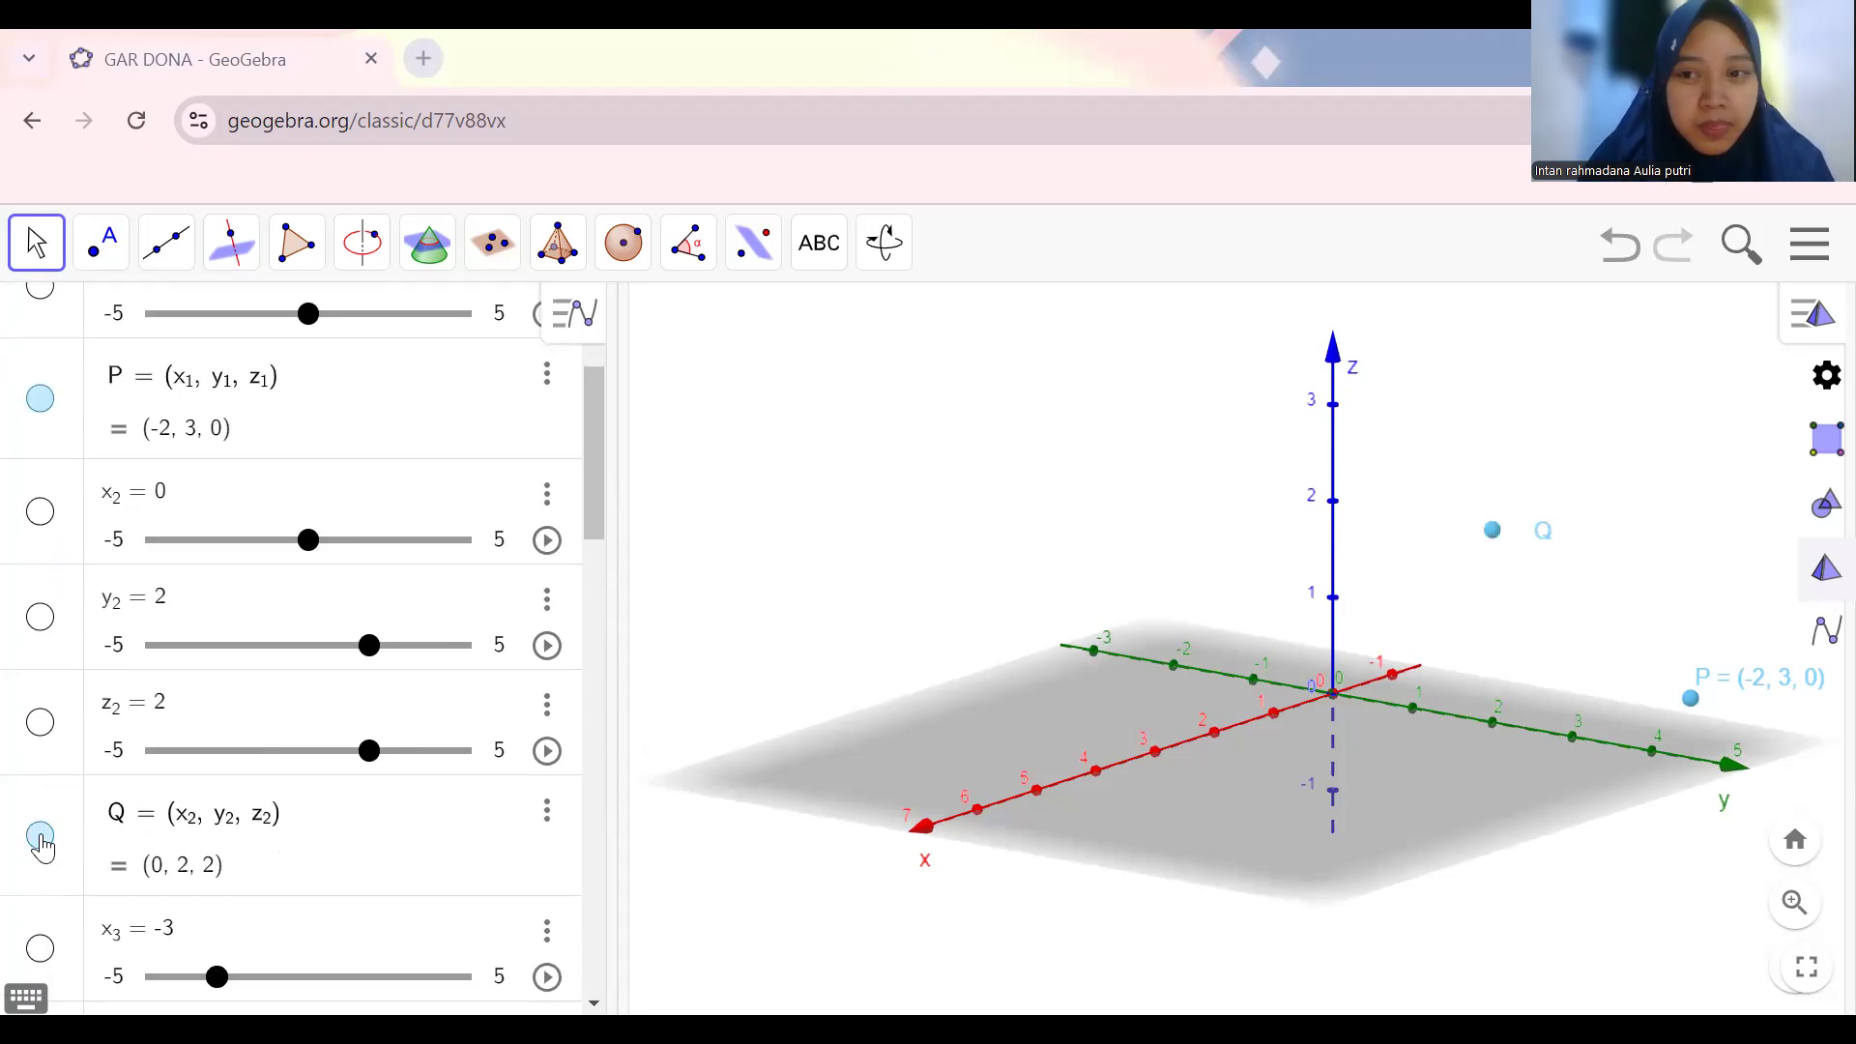
# Show point R = (x₃, y₃, z₃) in the 3D view together with P and Q.
pyautogui.scroll(-3, 352, 875)
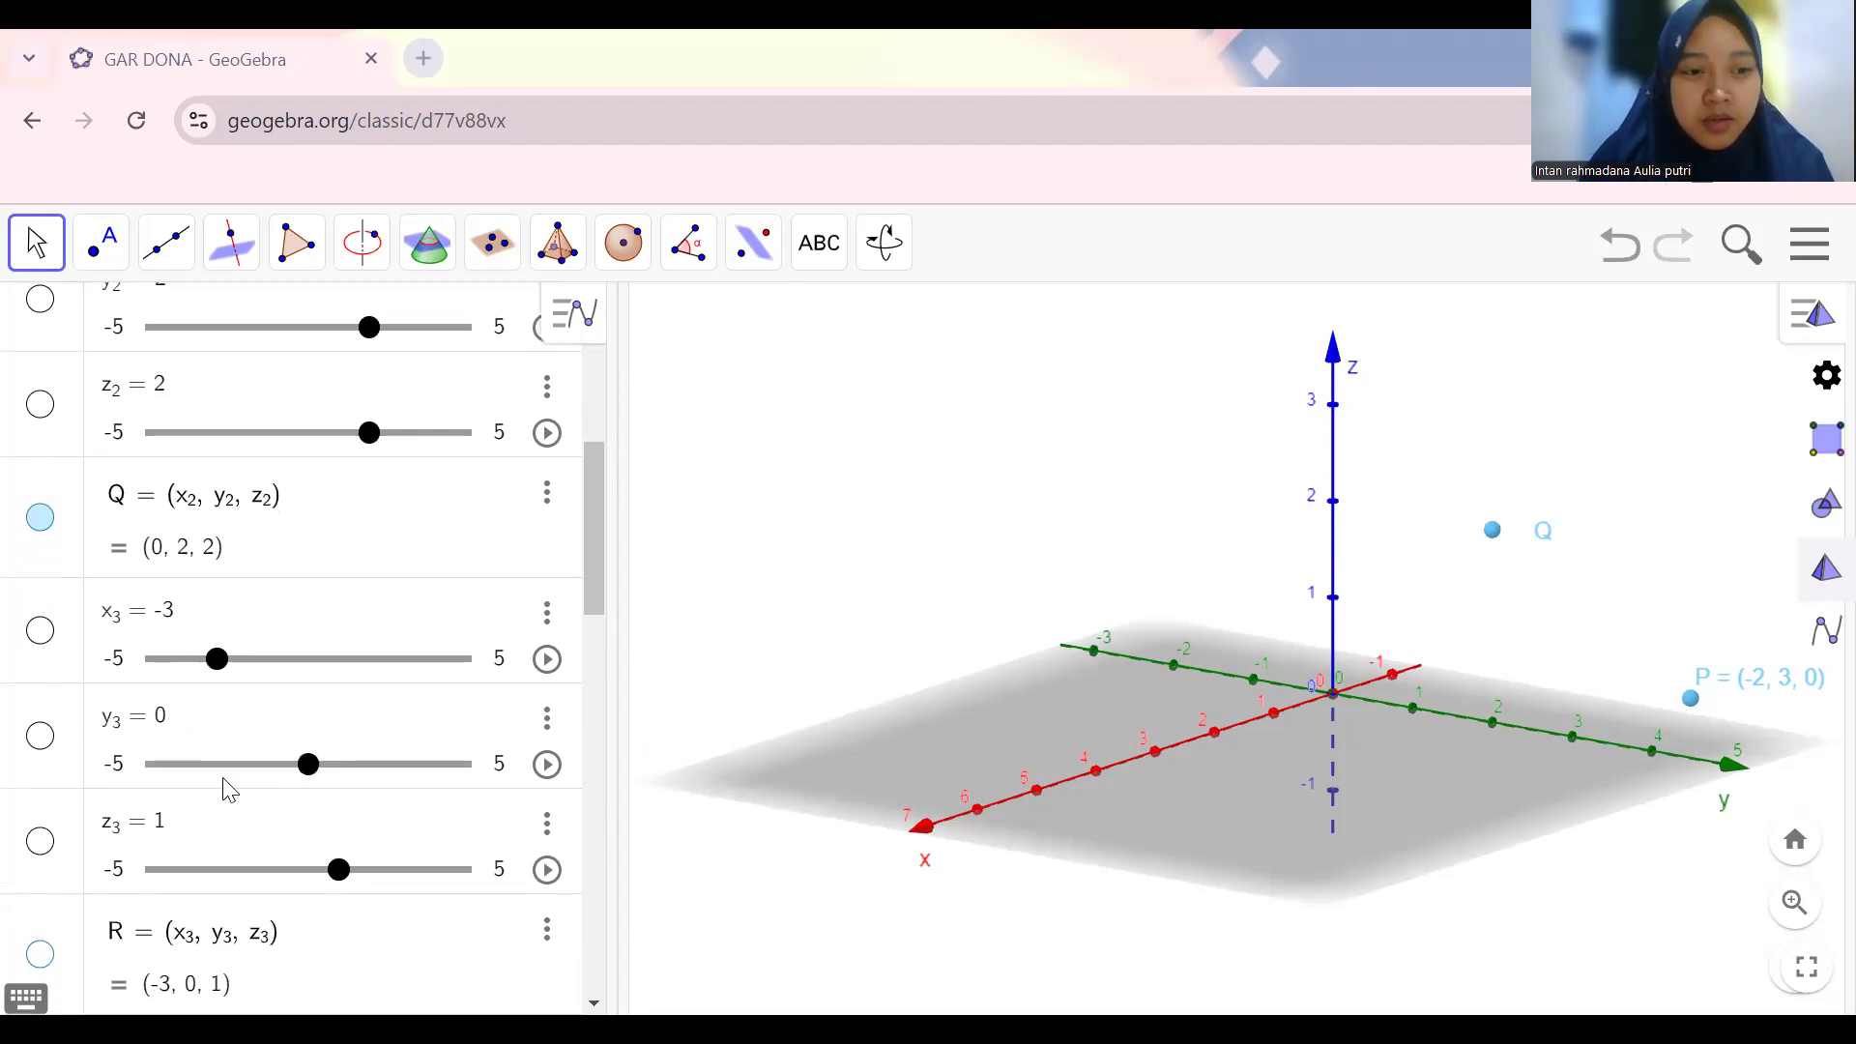
pyautogui.scroll(-1, 224, 790)
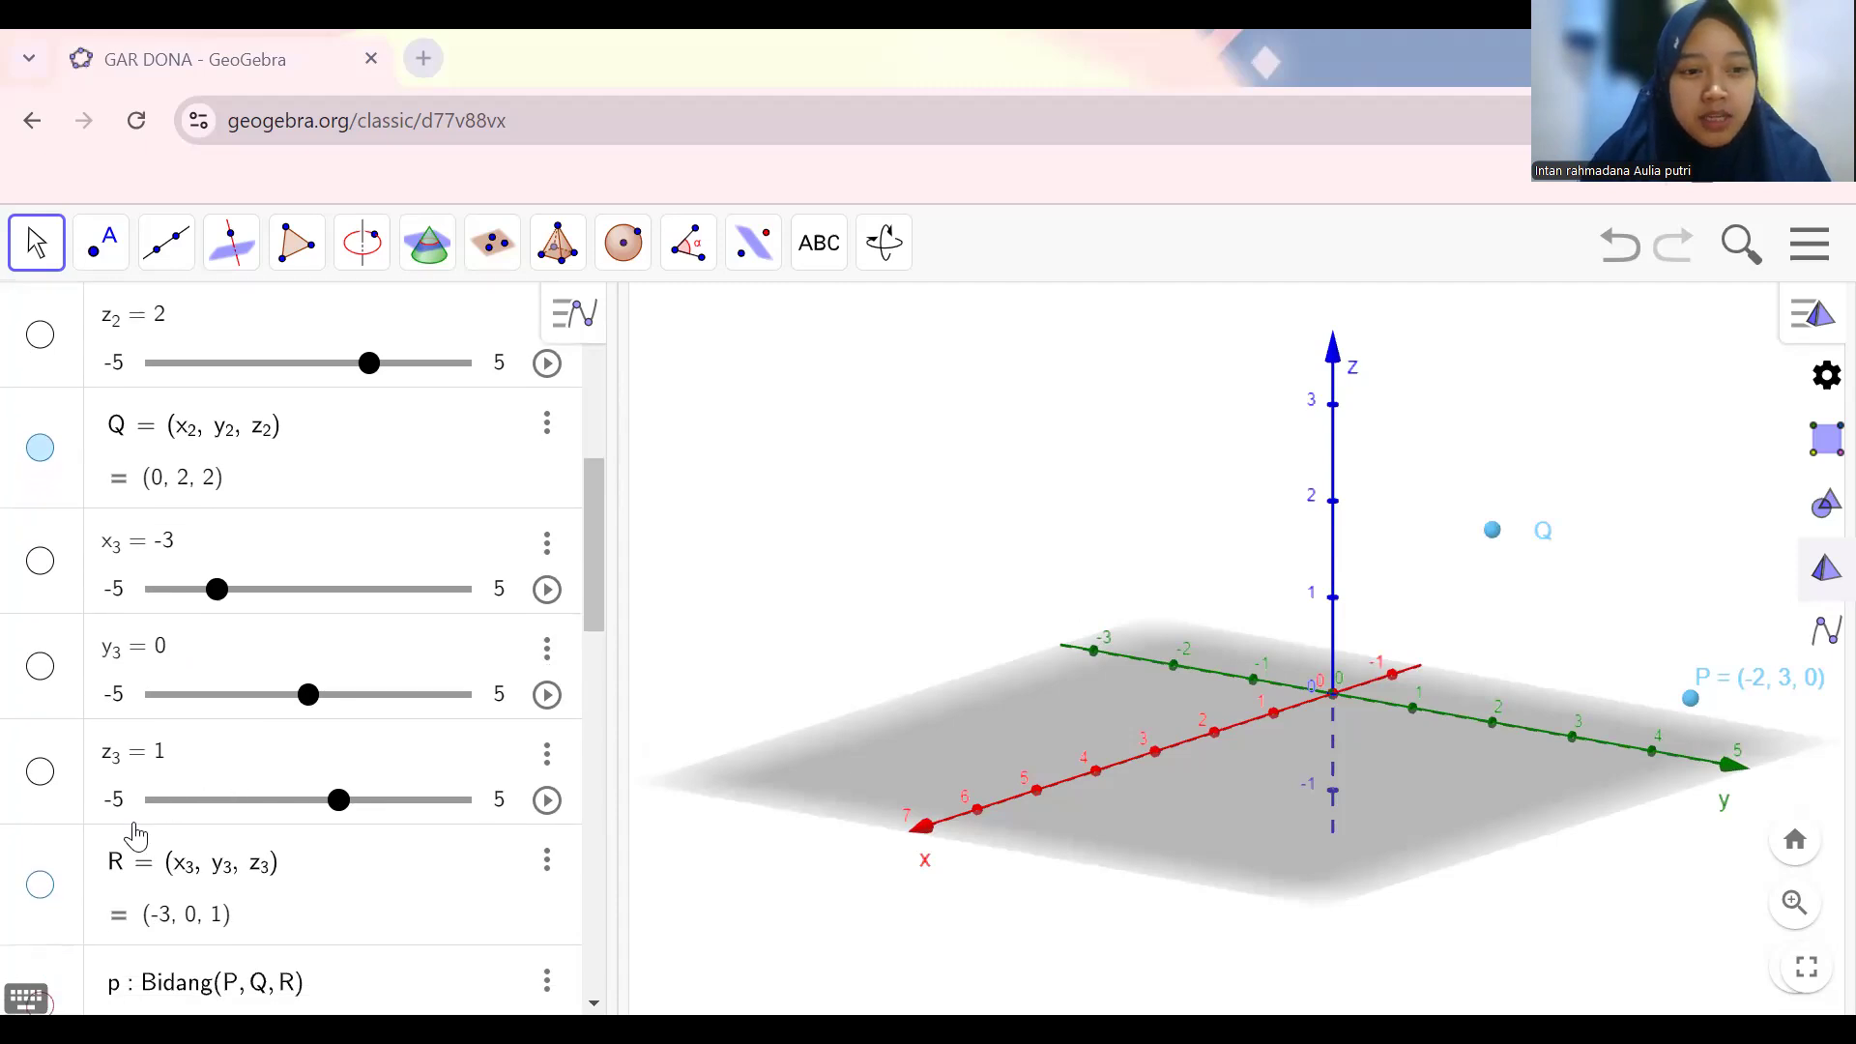
pyautogui.scroll(-1, 136, 759)
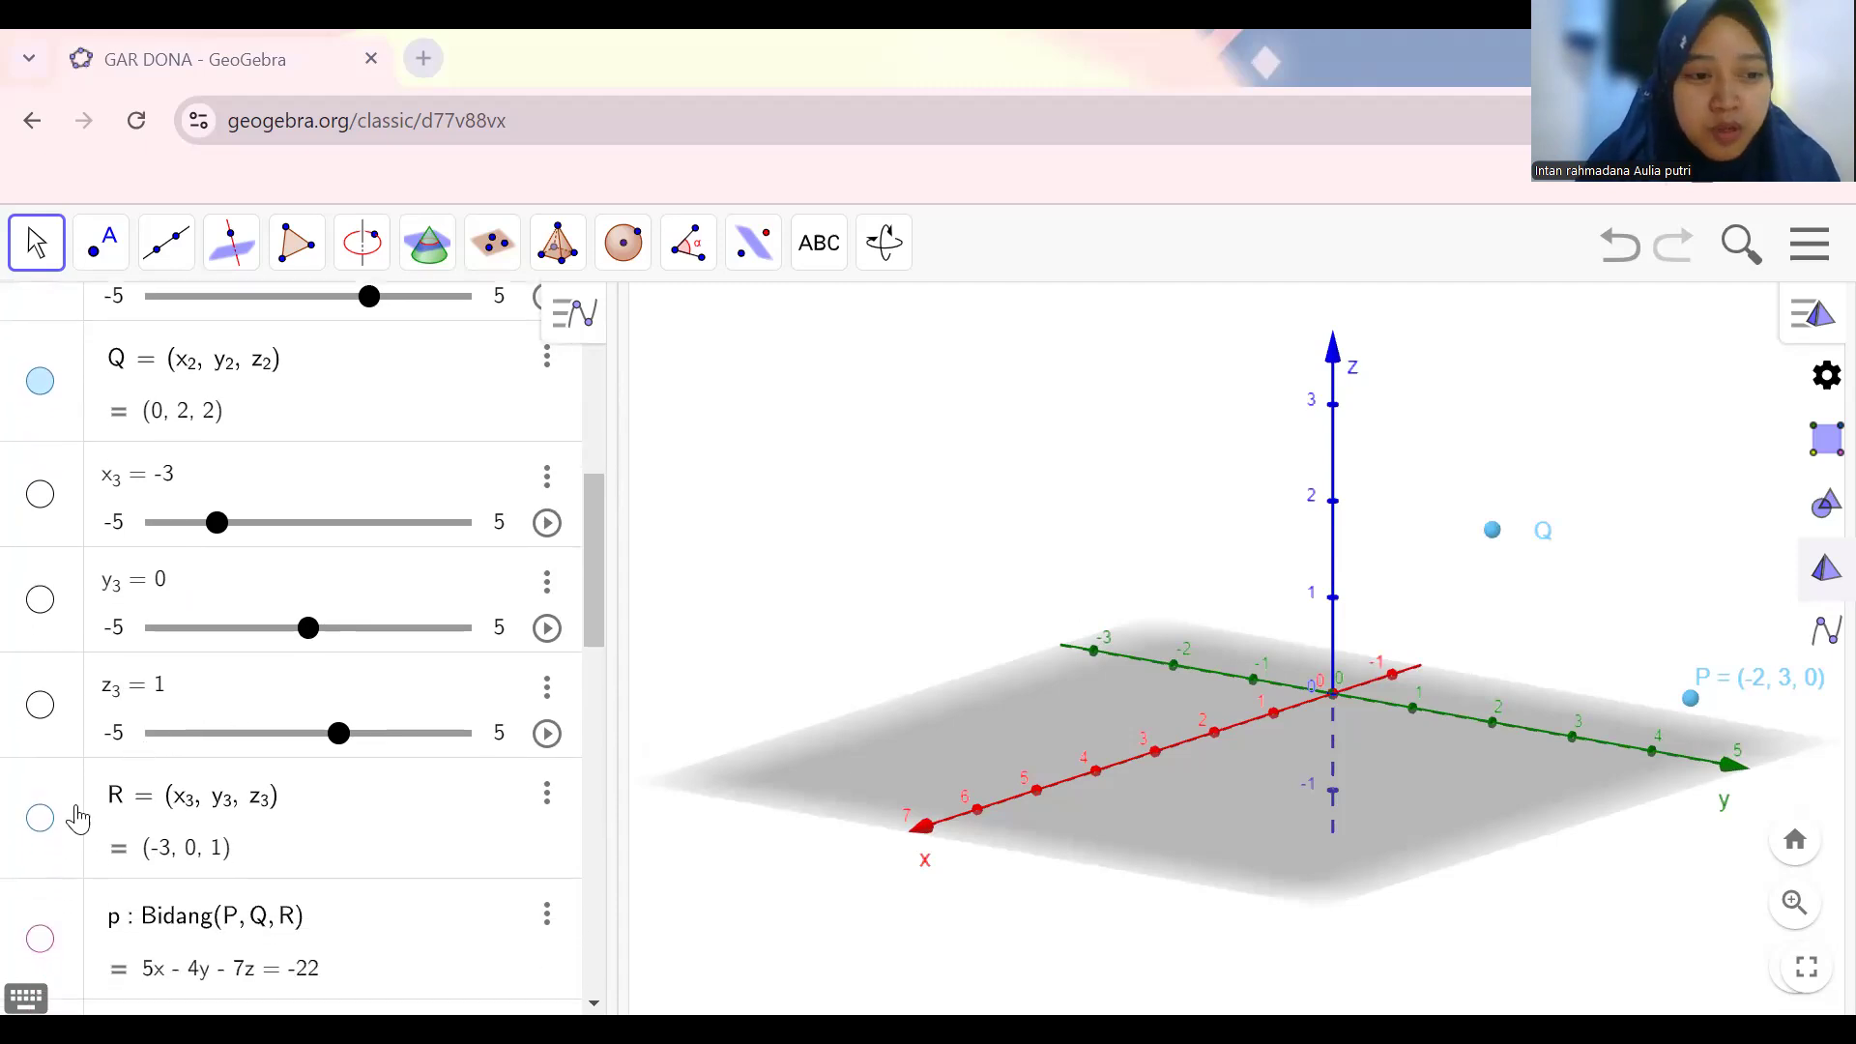
pyautogui.click(40, 822)
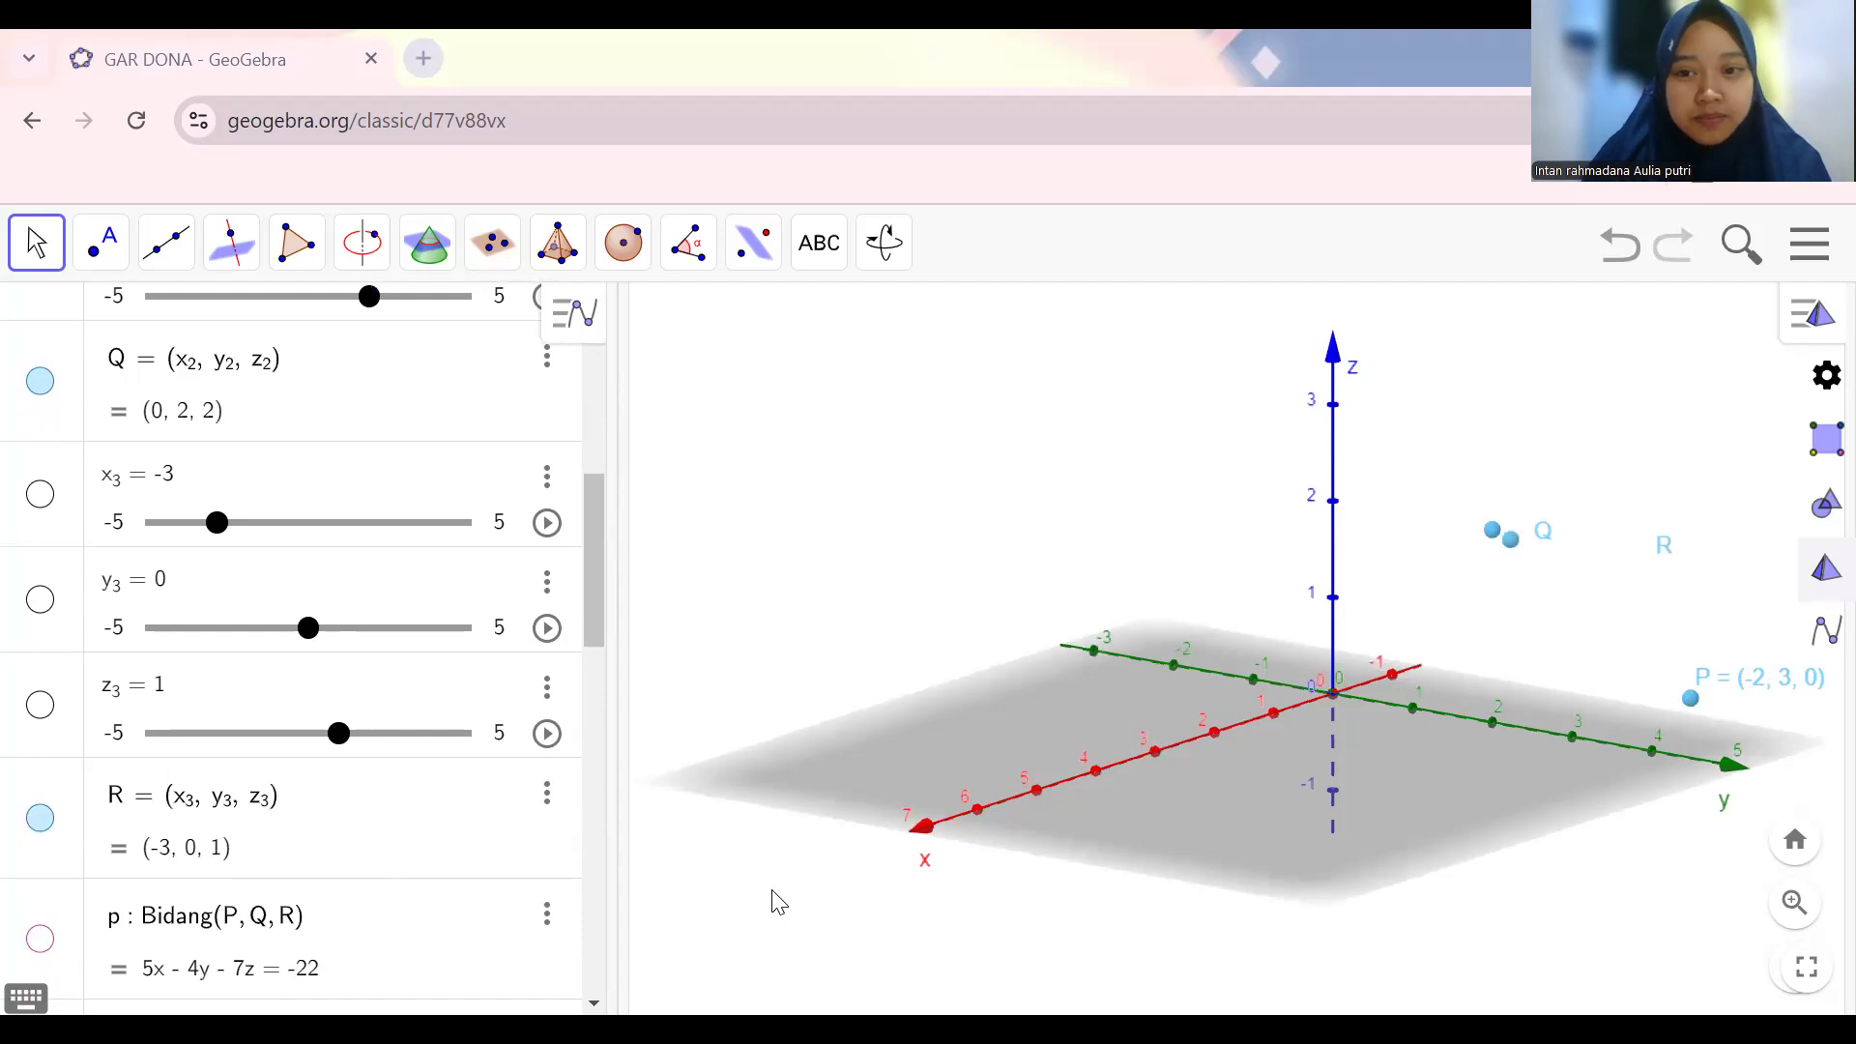
pyautogui.moveTo(1247, 831); pyautogui.dragTo(1284, 832)
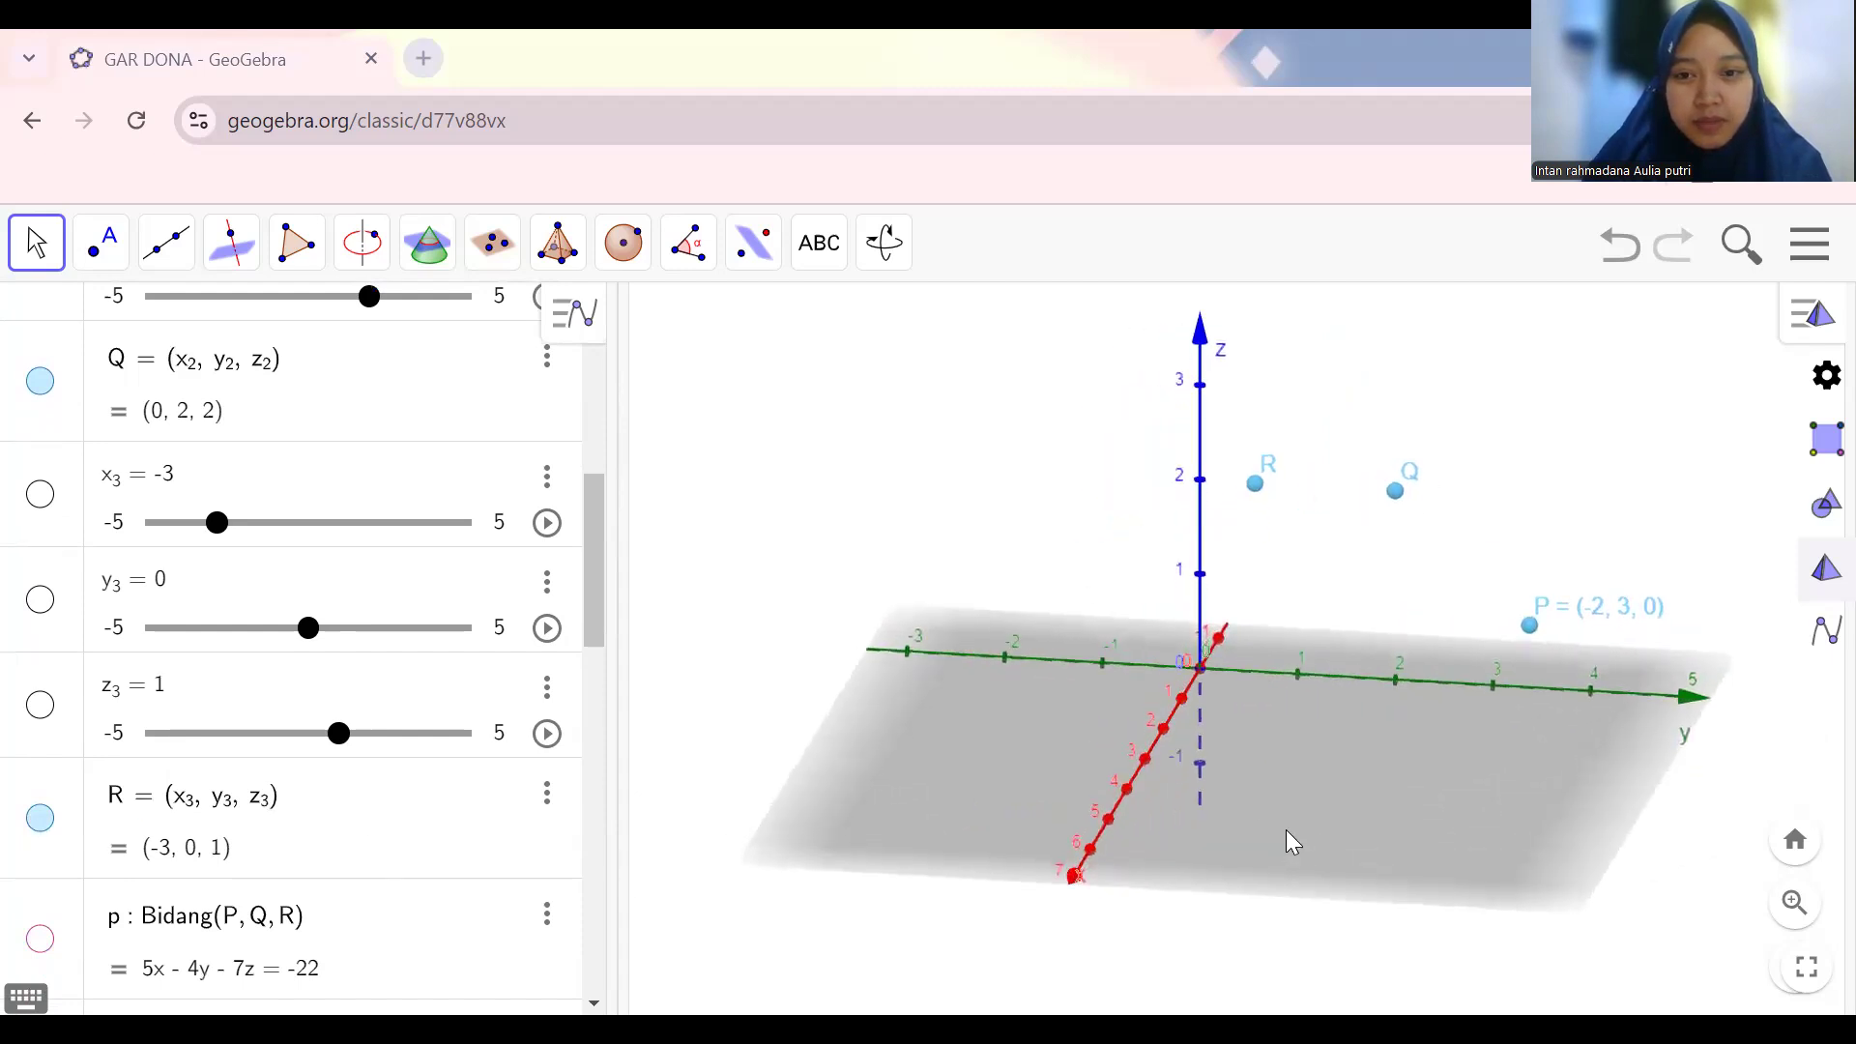
# Present the Bidang melalui tiga titik tool and show plane p through points P, Q and R.
pyautogui.scroll(-2, 401, 848)
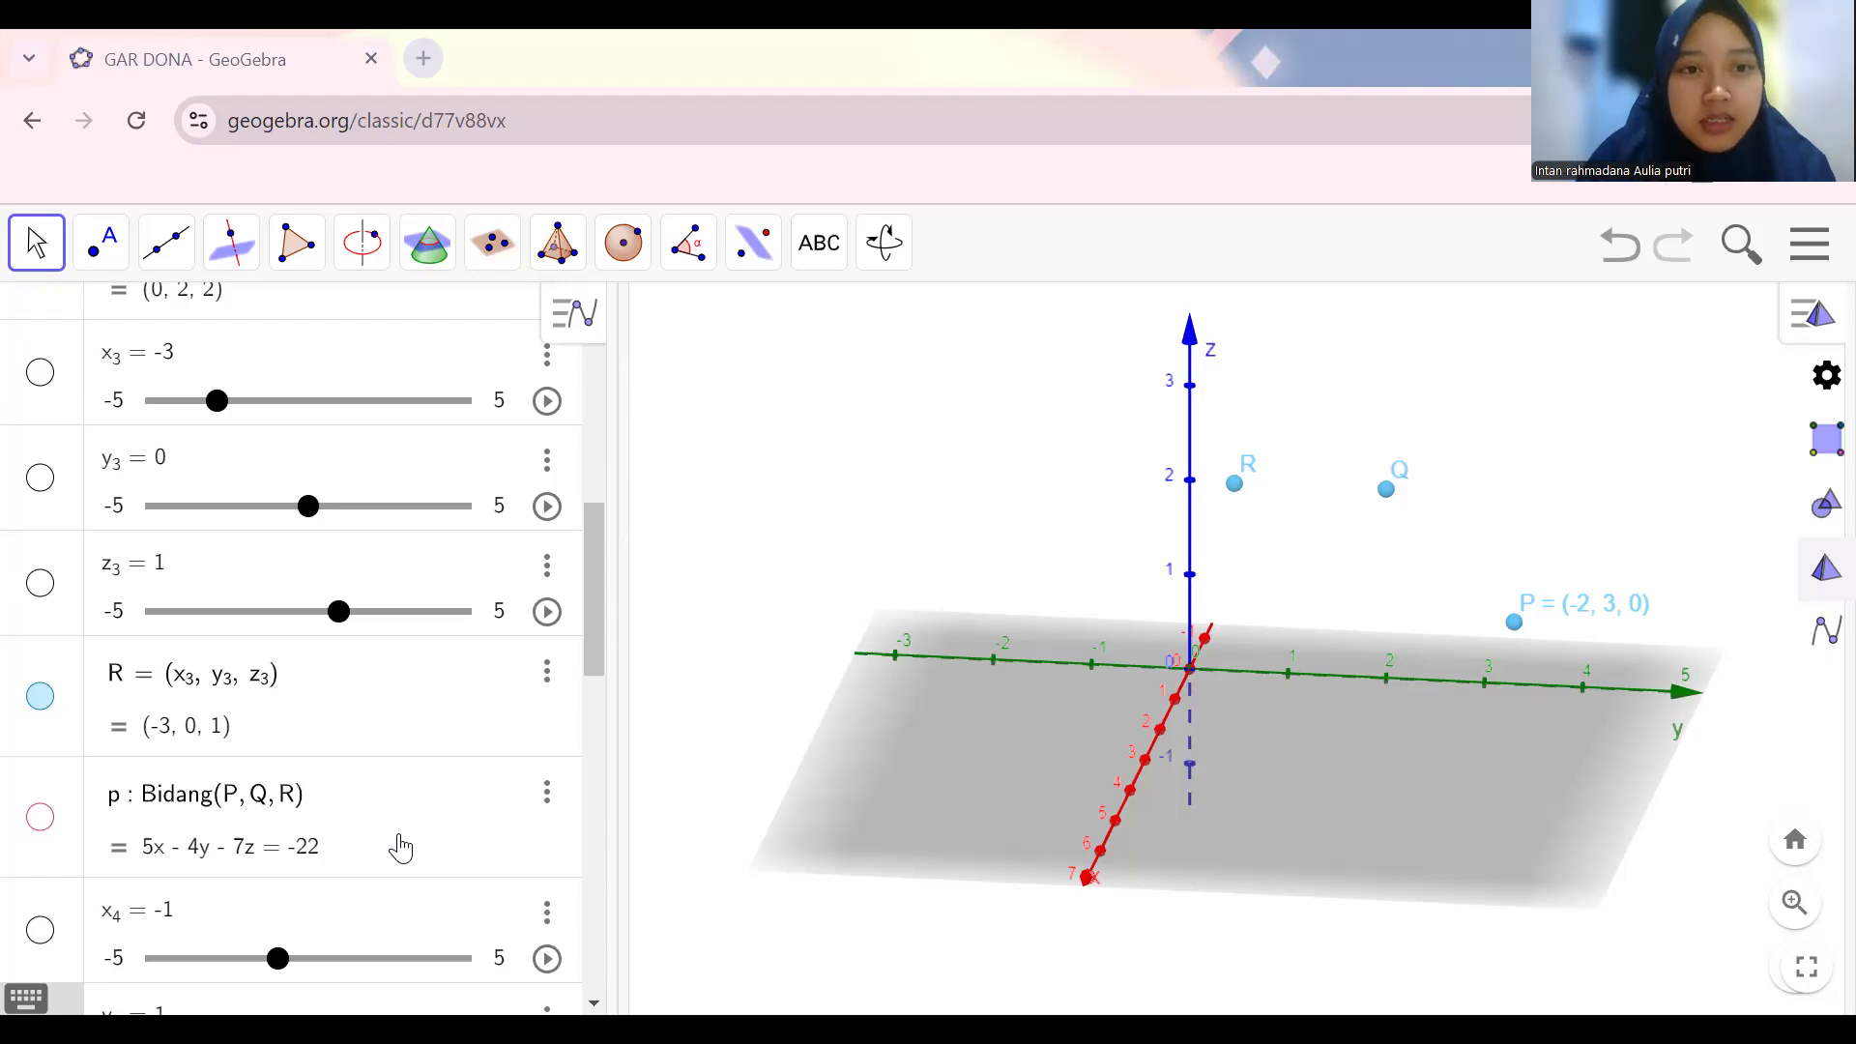
pyautogui.click(510, 254)
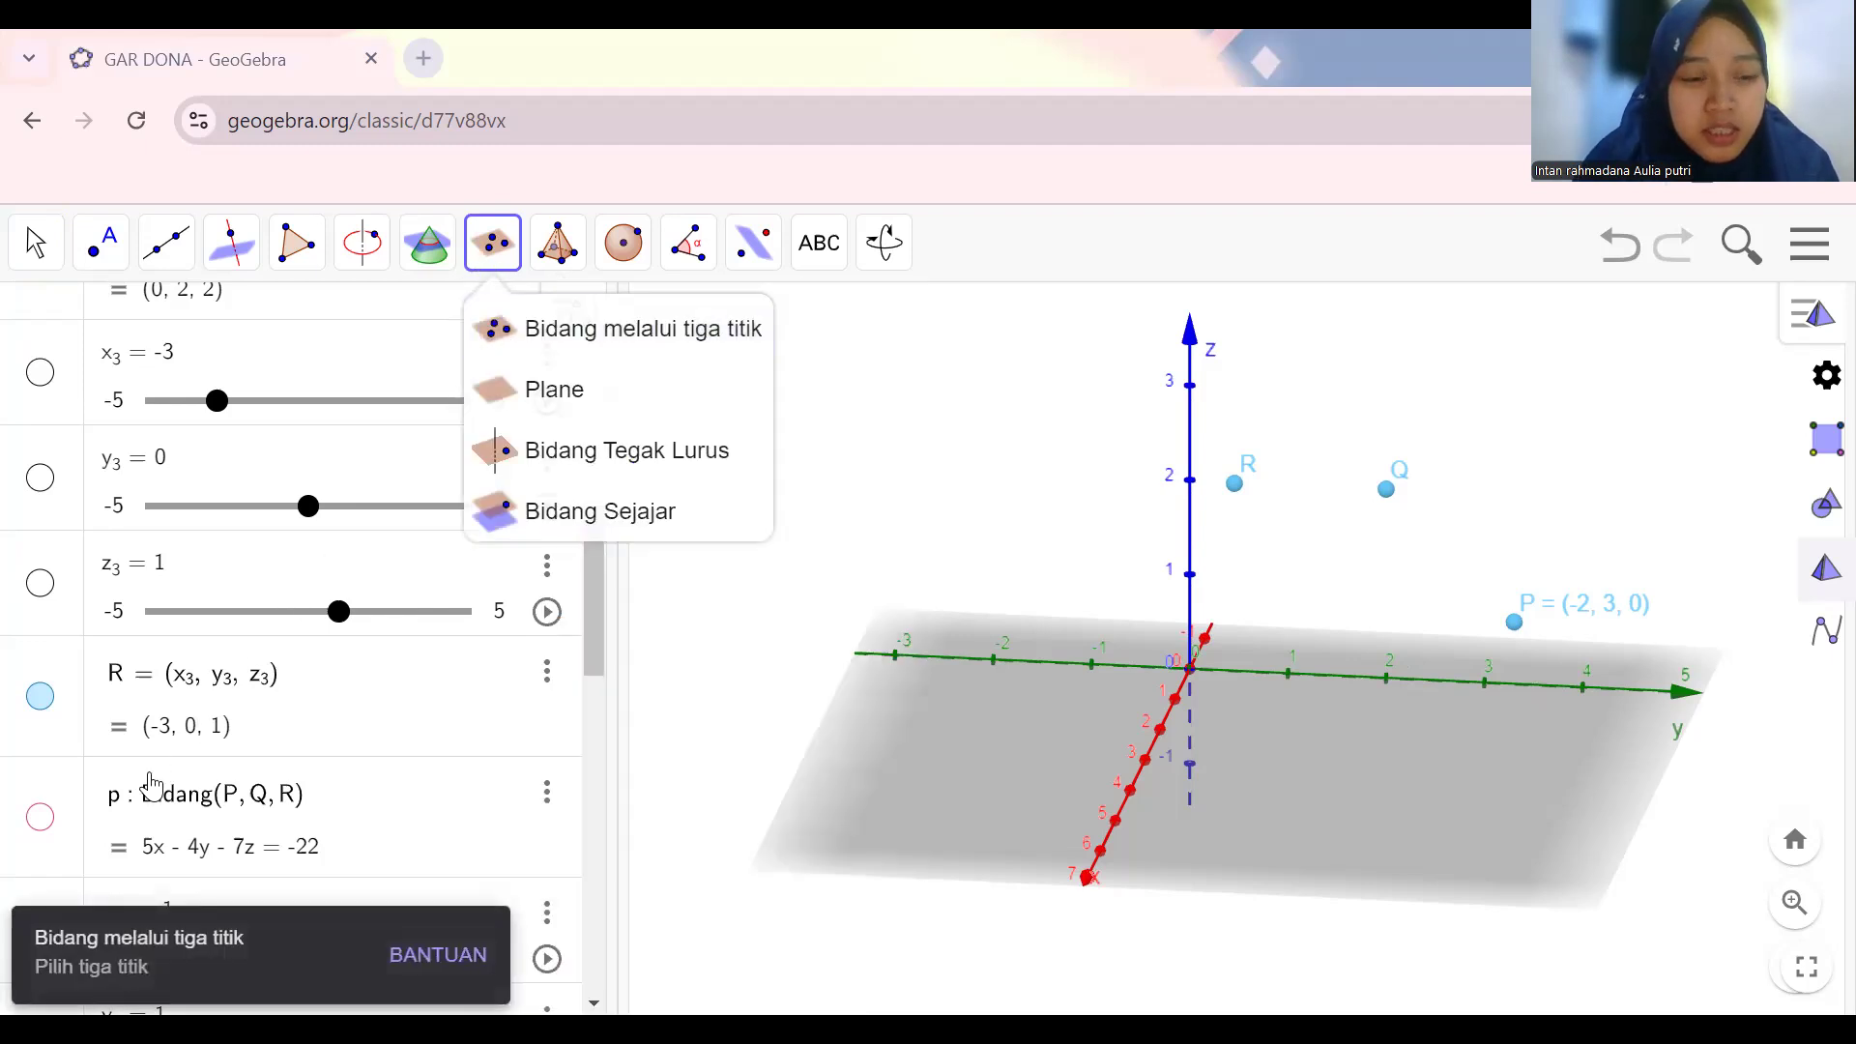
pyautogui.click(38, 819)
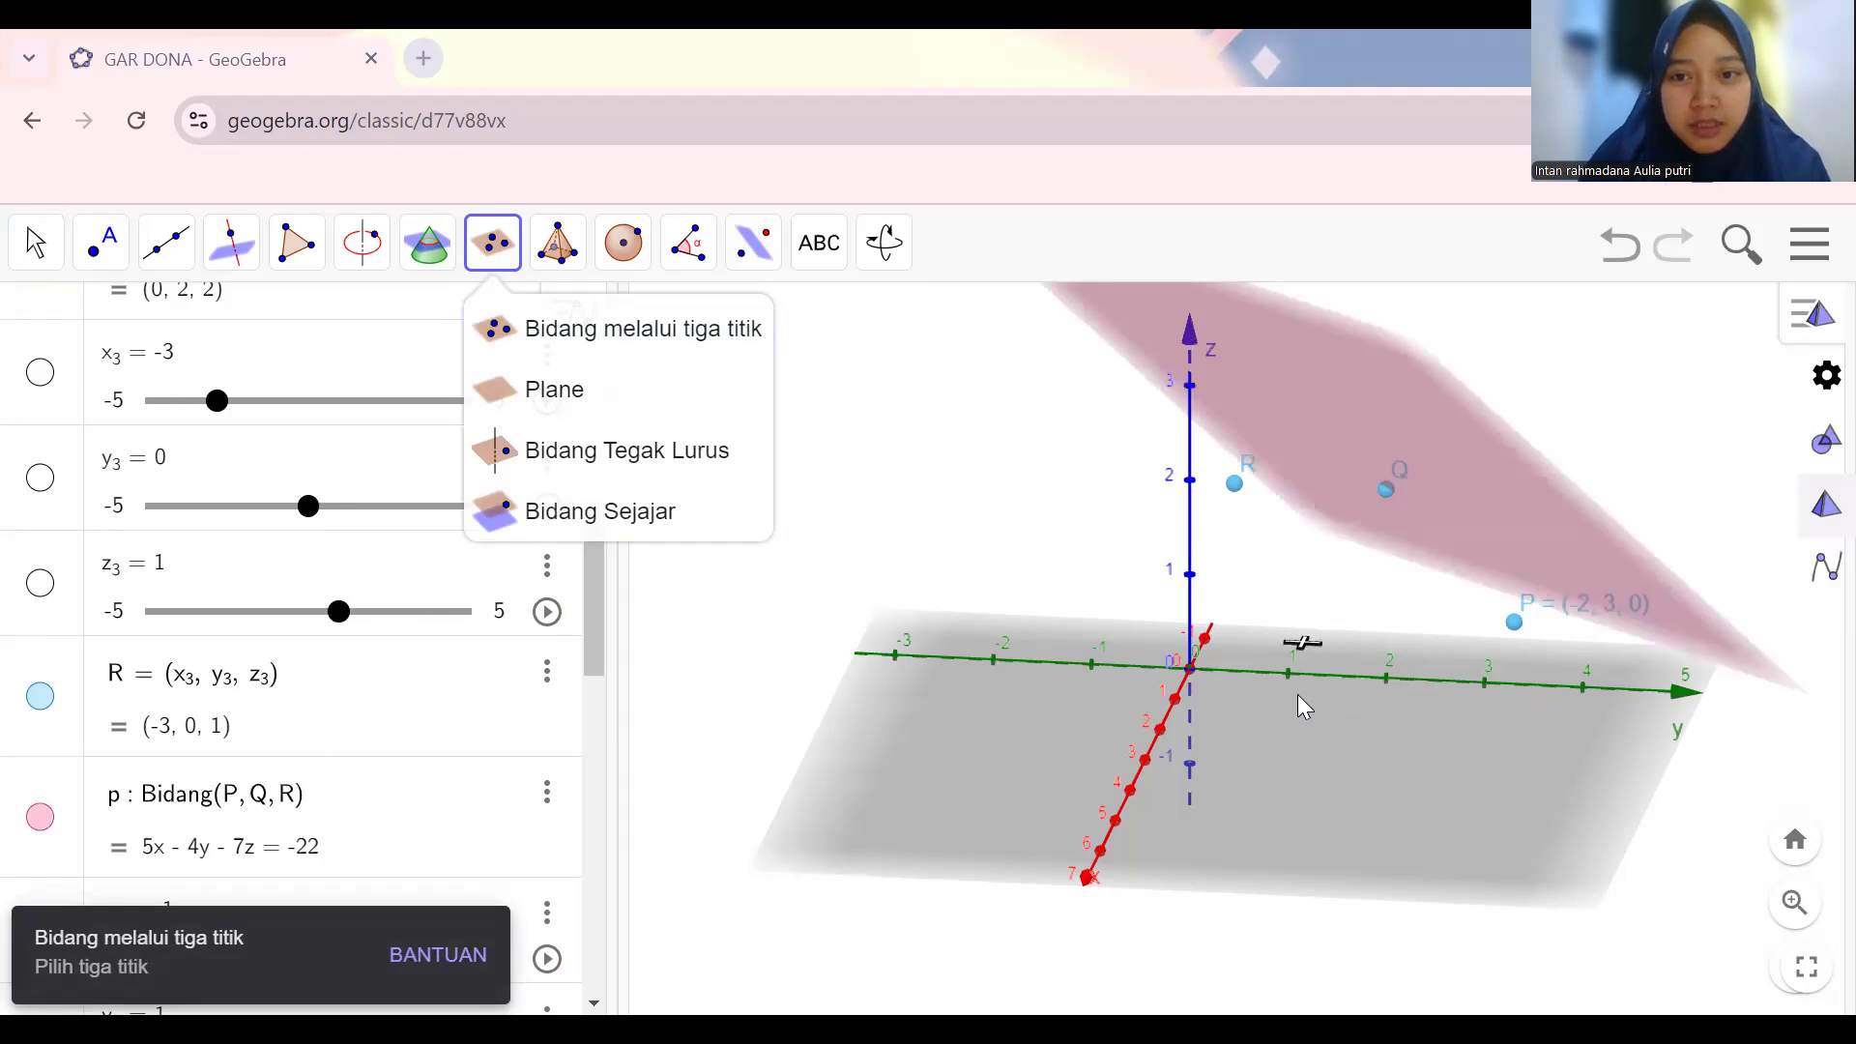
pyautogui.click(39, 244)
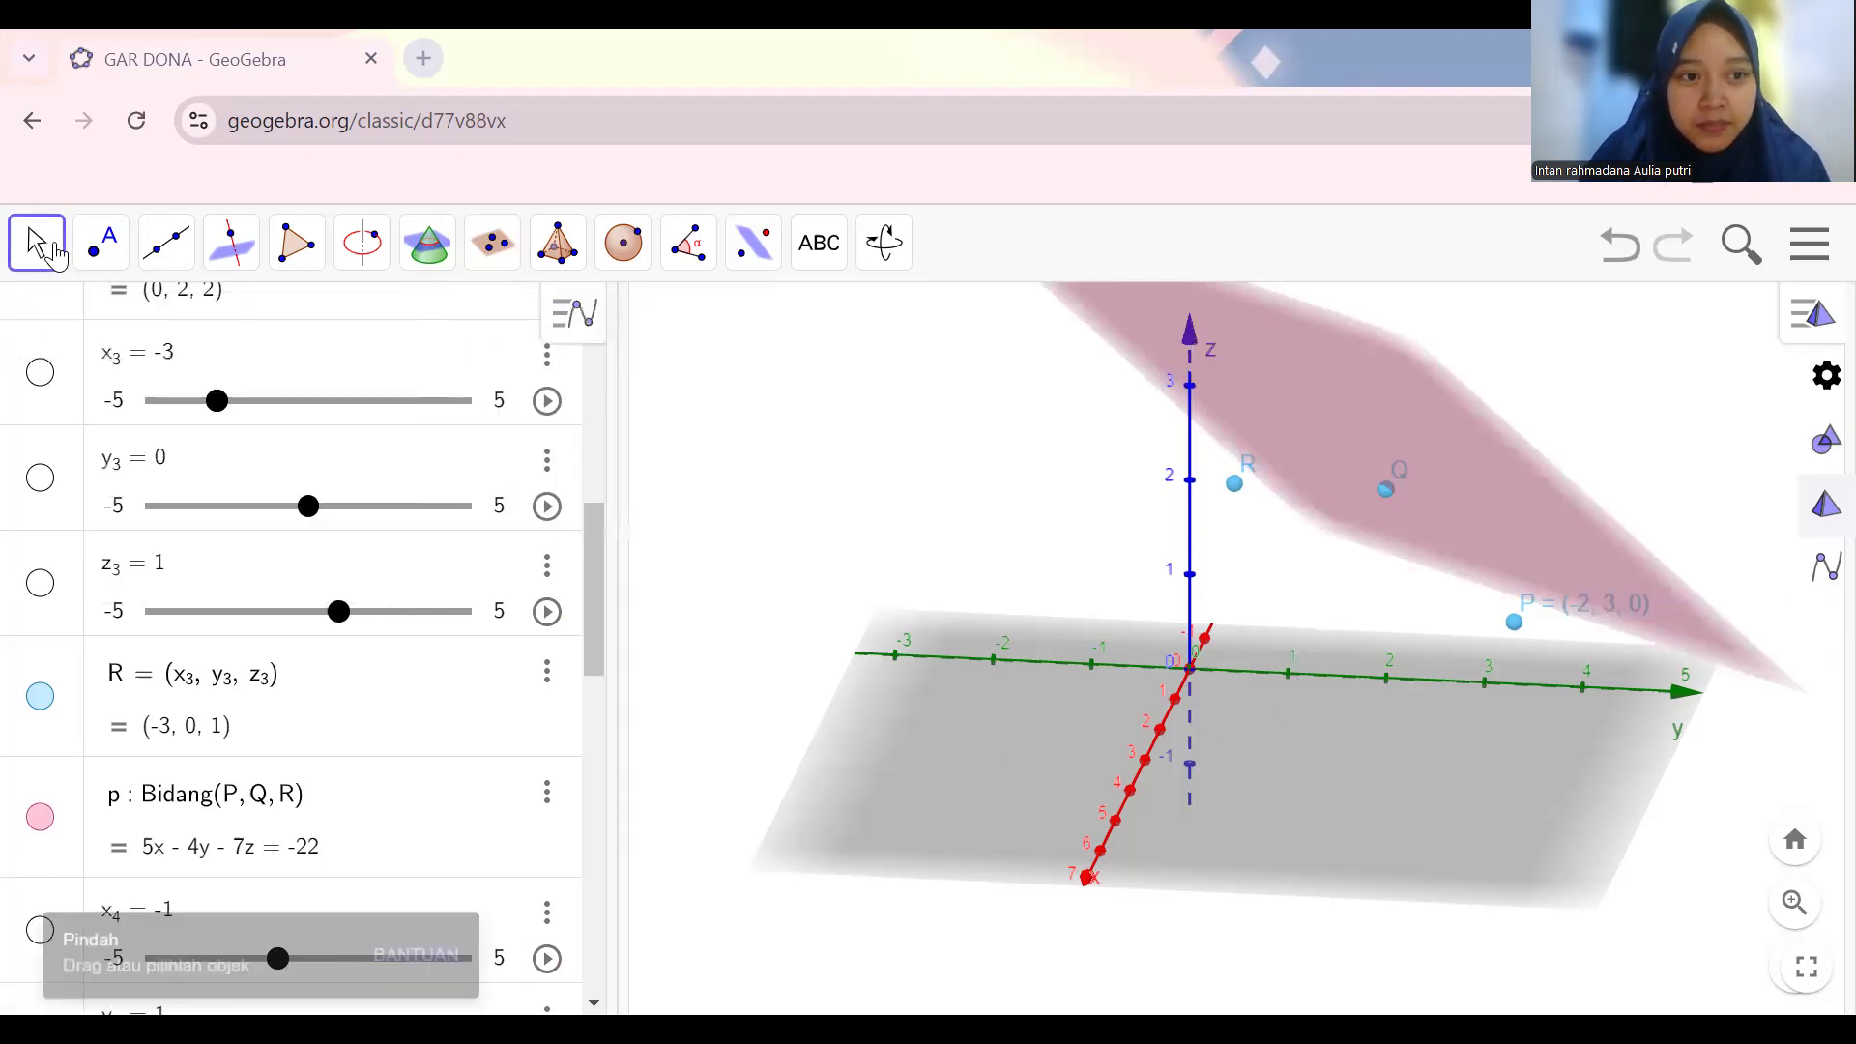
pyautogui.moveTo(1440, 837); pyautogui.dragTo(1477, 859)
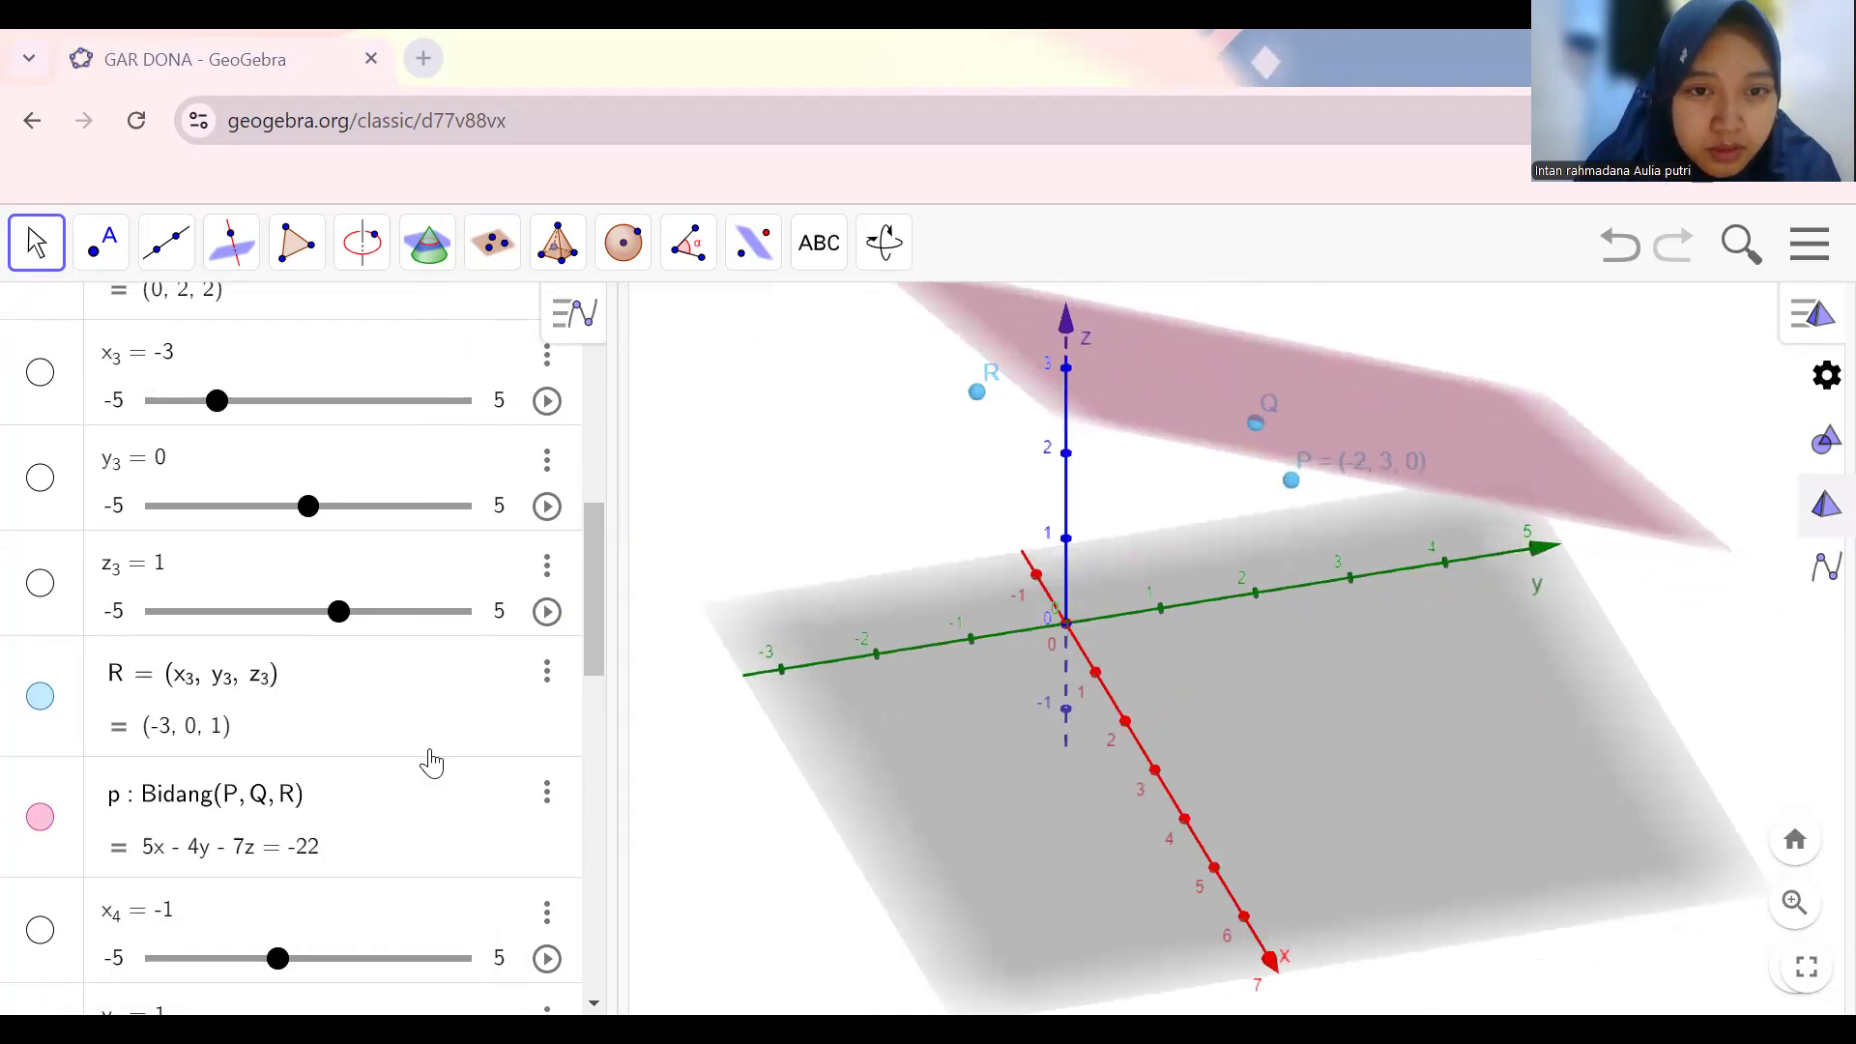
# Show the arbitrary point S = (x₄, y₄, z₄) in the 3D view beside plane p.
pyautogui.scroll(-1, 430, 763)
pyautogui.scroll(-2, 430, 763)
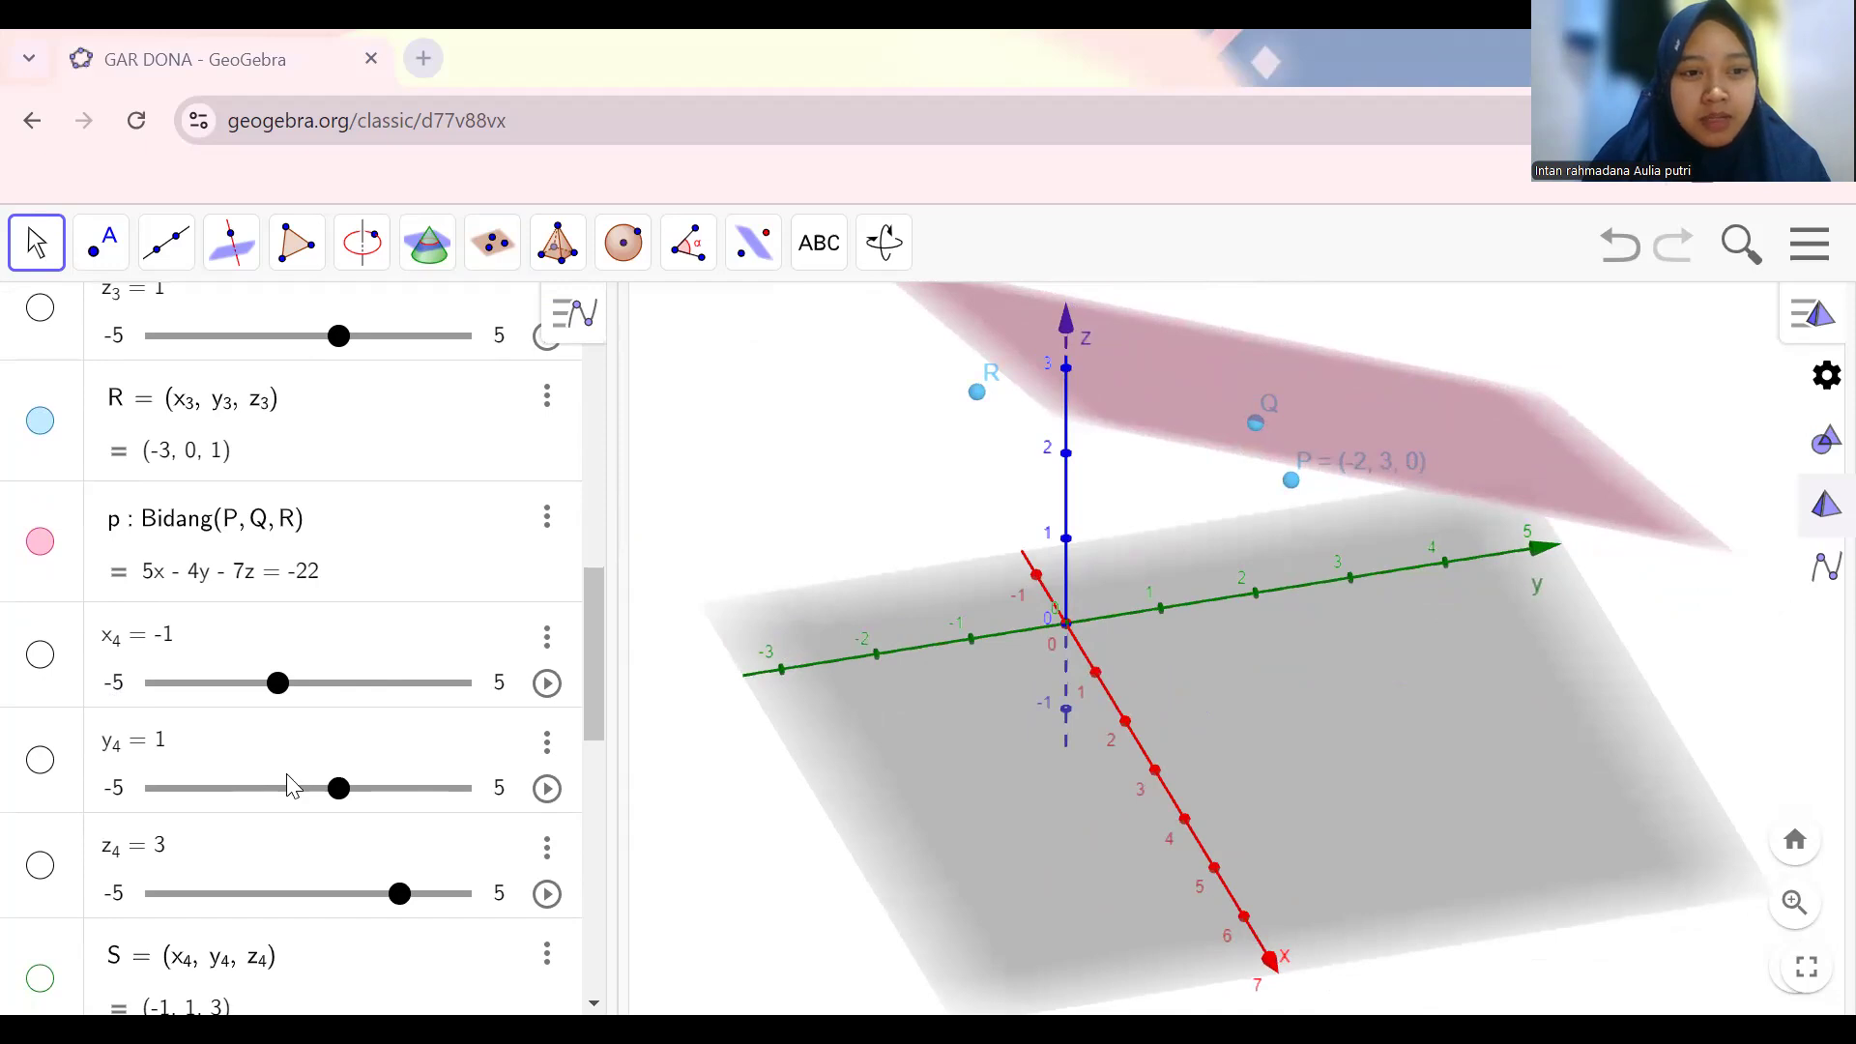
pyautogui.scroll(-2, 333, 840)
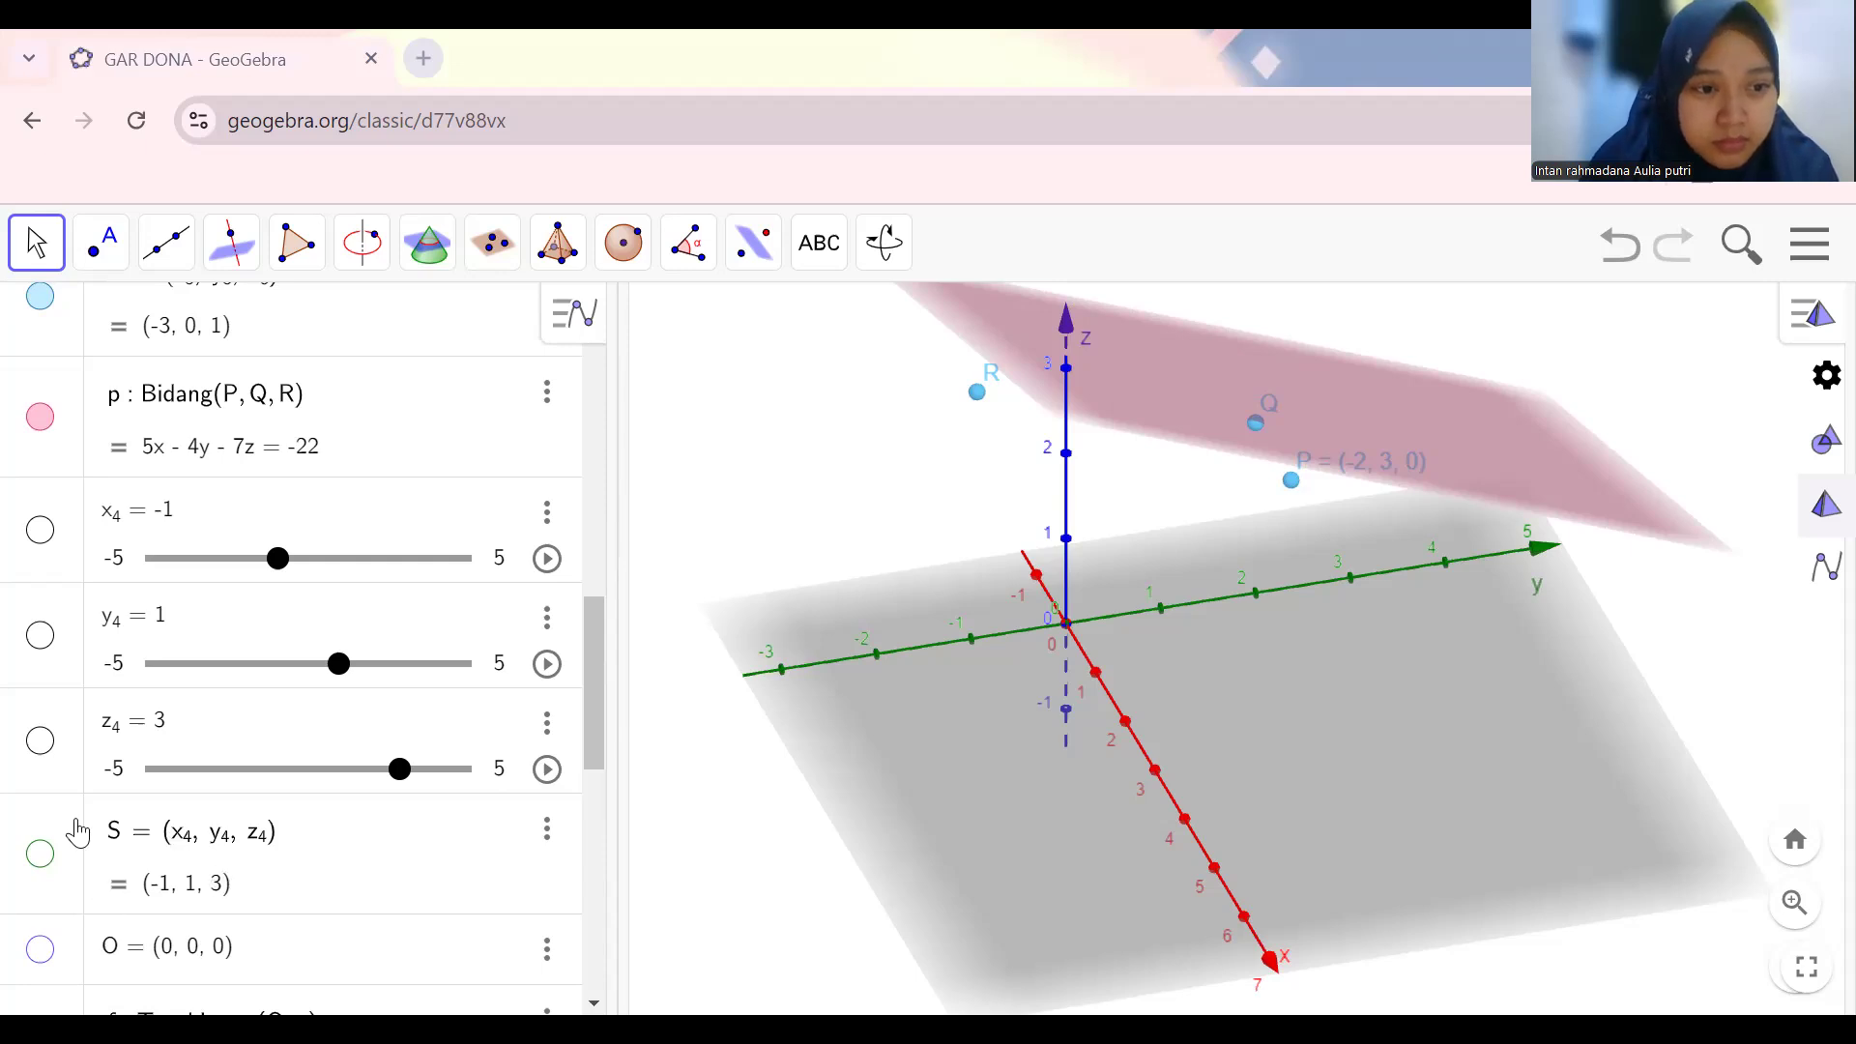
pyautogui.click(38, 853)
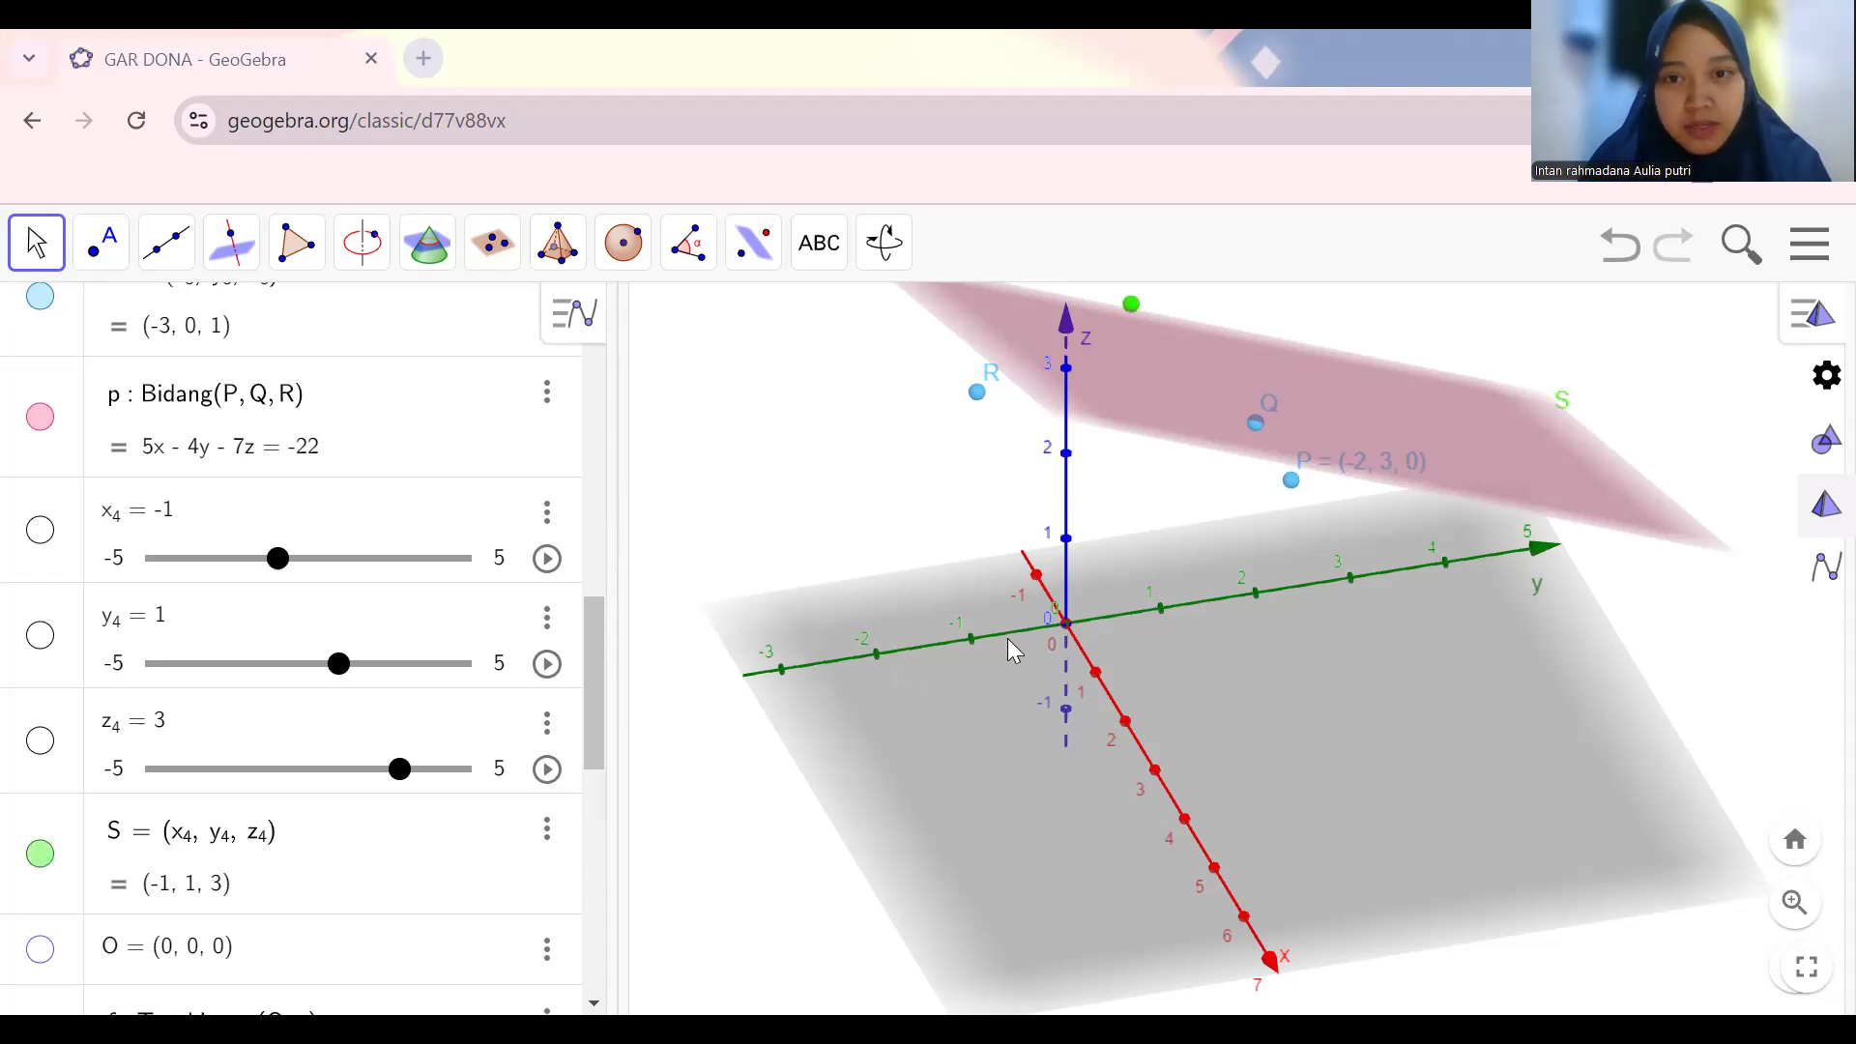
pyautogui.moveTo(1186, 609)
pyautogui.mouseDown()
pyautogui.moveTo(1178, 623)
pyautogui.moveTo(1166, 584)
pyautogui.moveTo(1151, 617)
pyautogui.mouseUp()
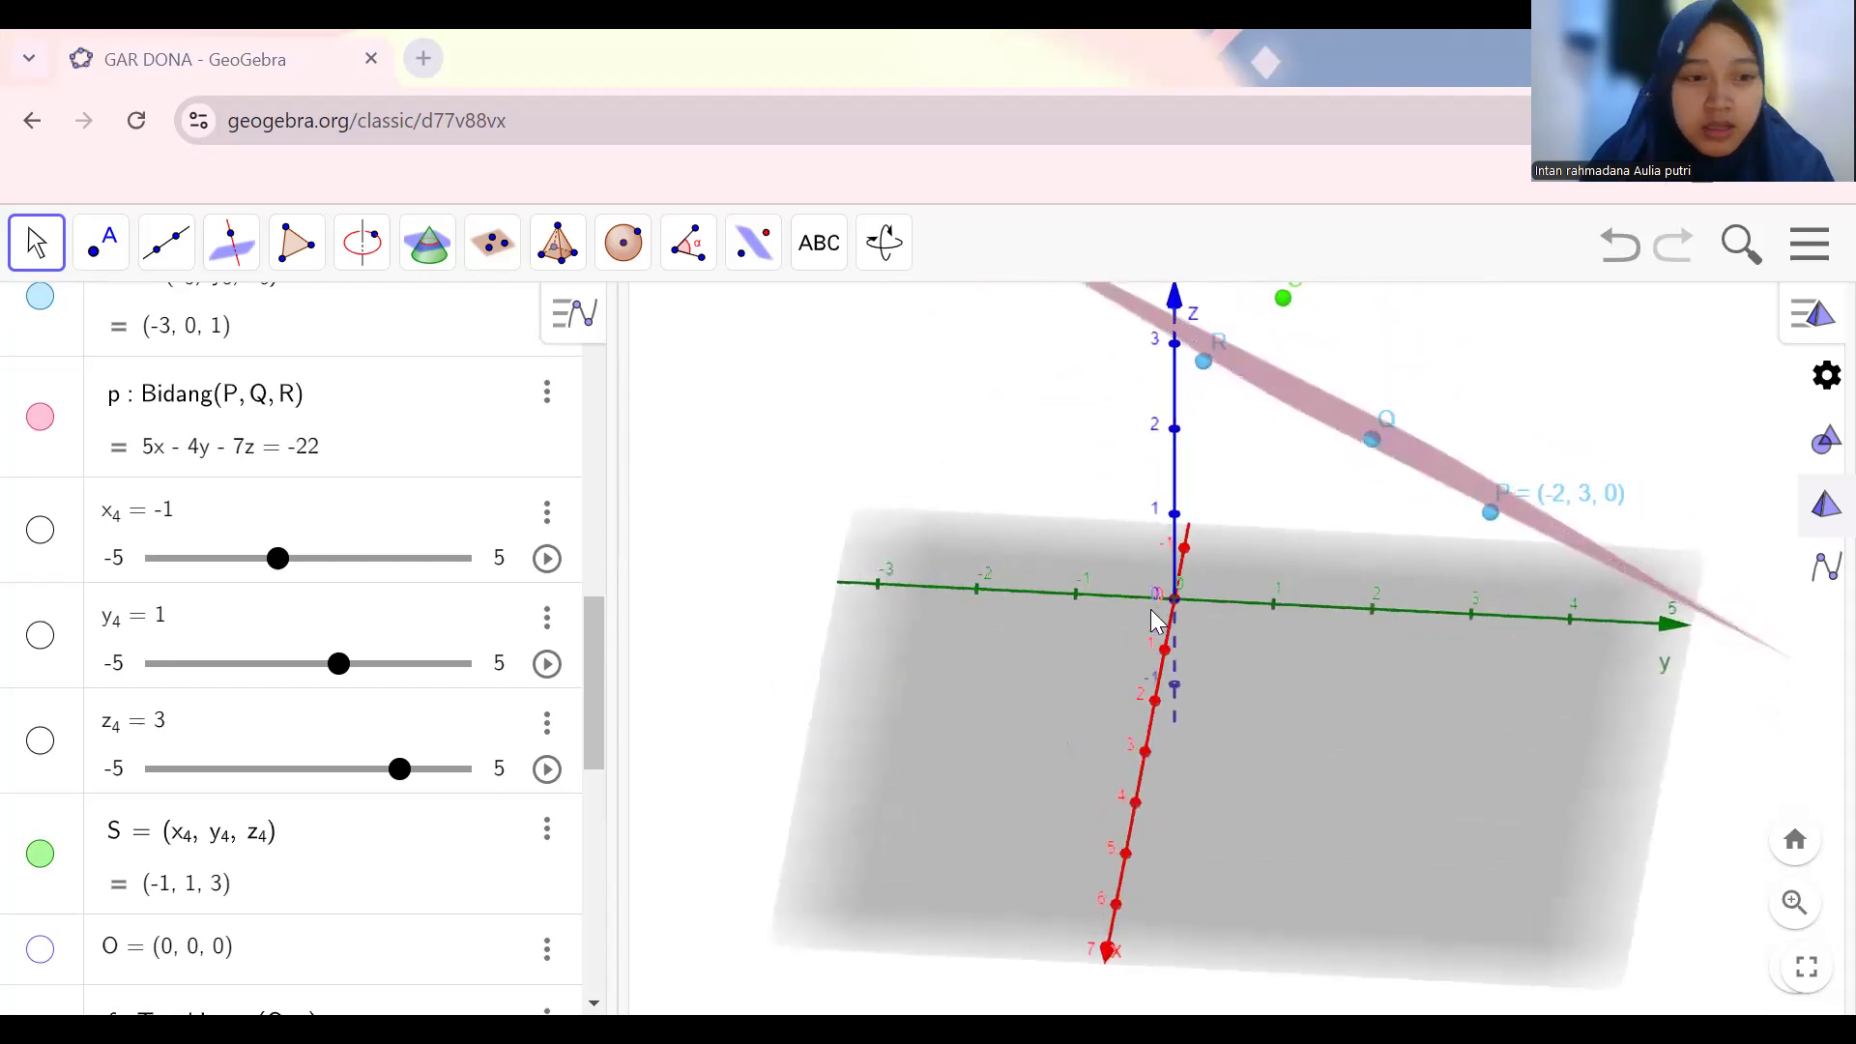
# Show center point O and line f, the perpendicular from O to plane p, and point out the construction tool for line f.
pyautogui.scroll(-2, 348, 841)
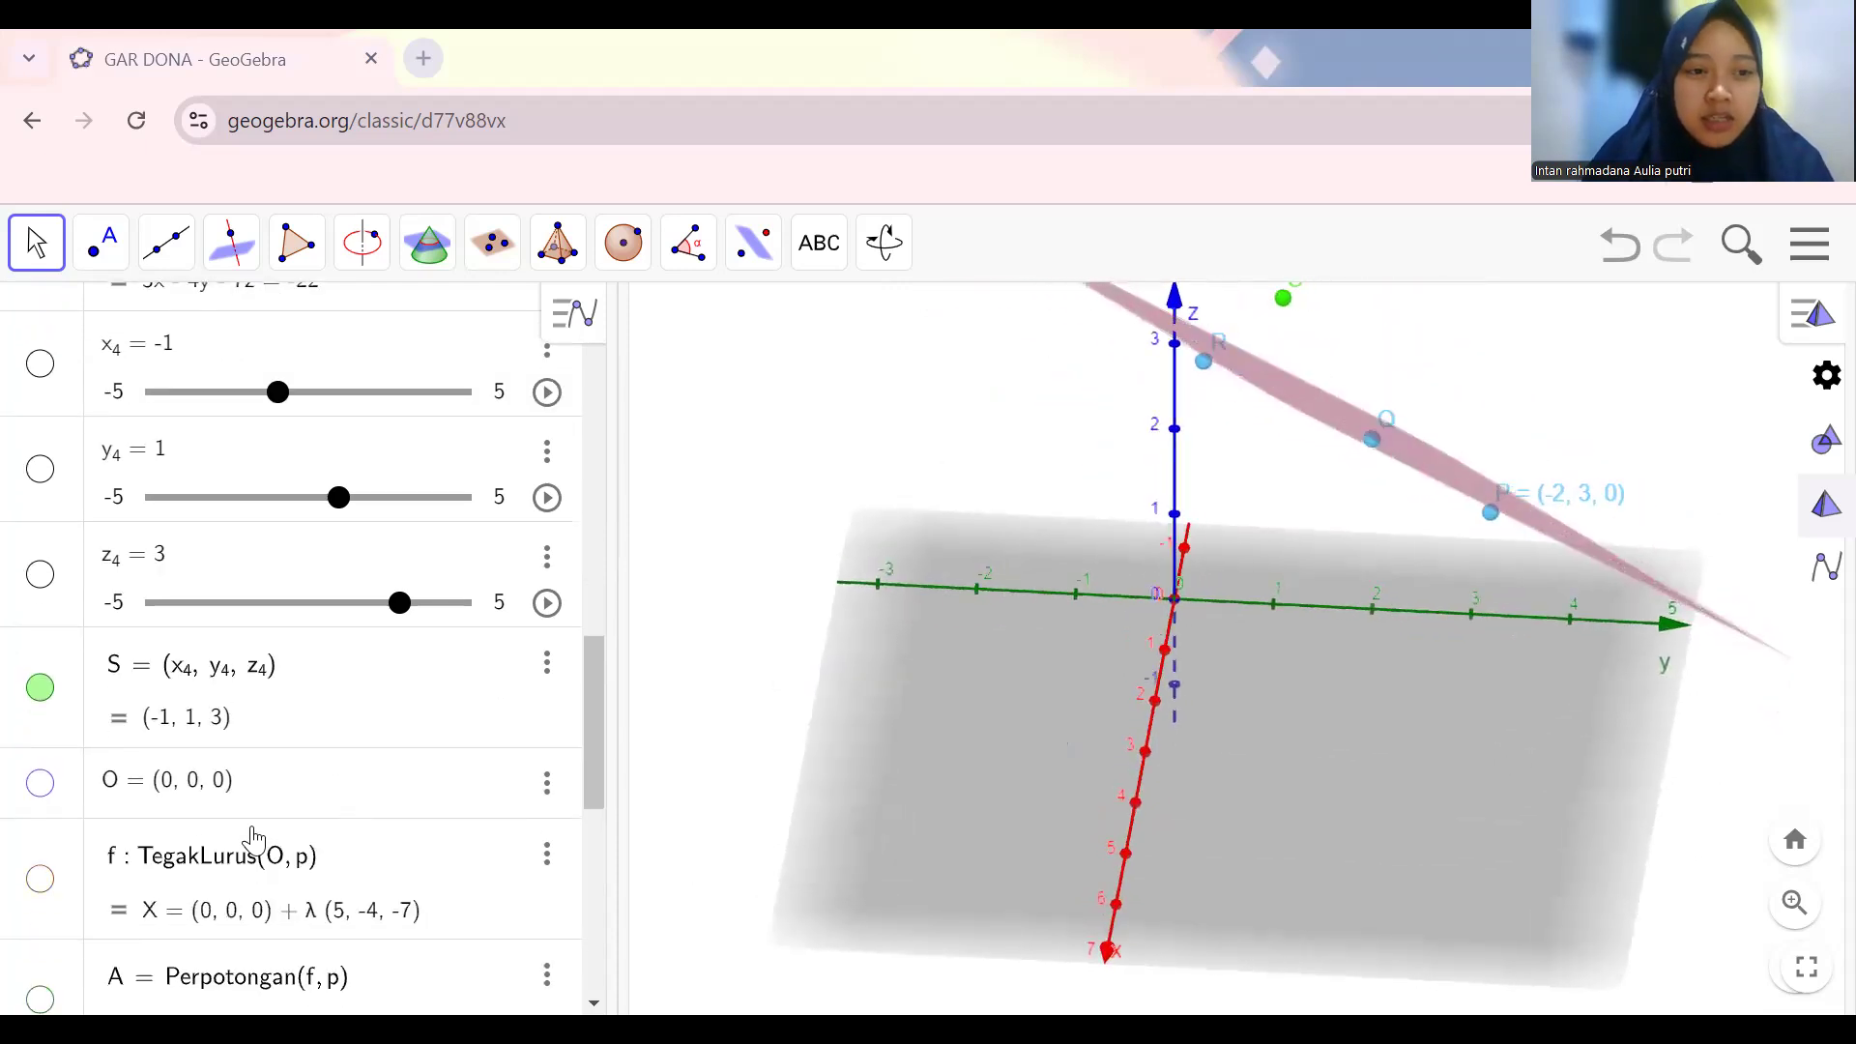
pyautogui.click(40, 783)
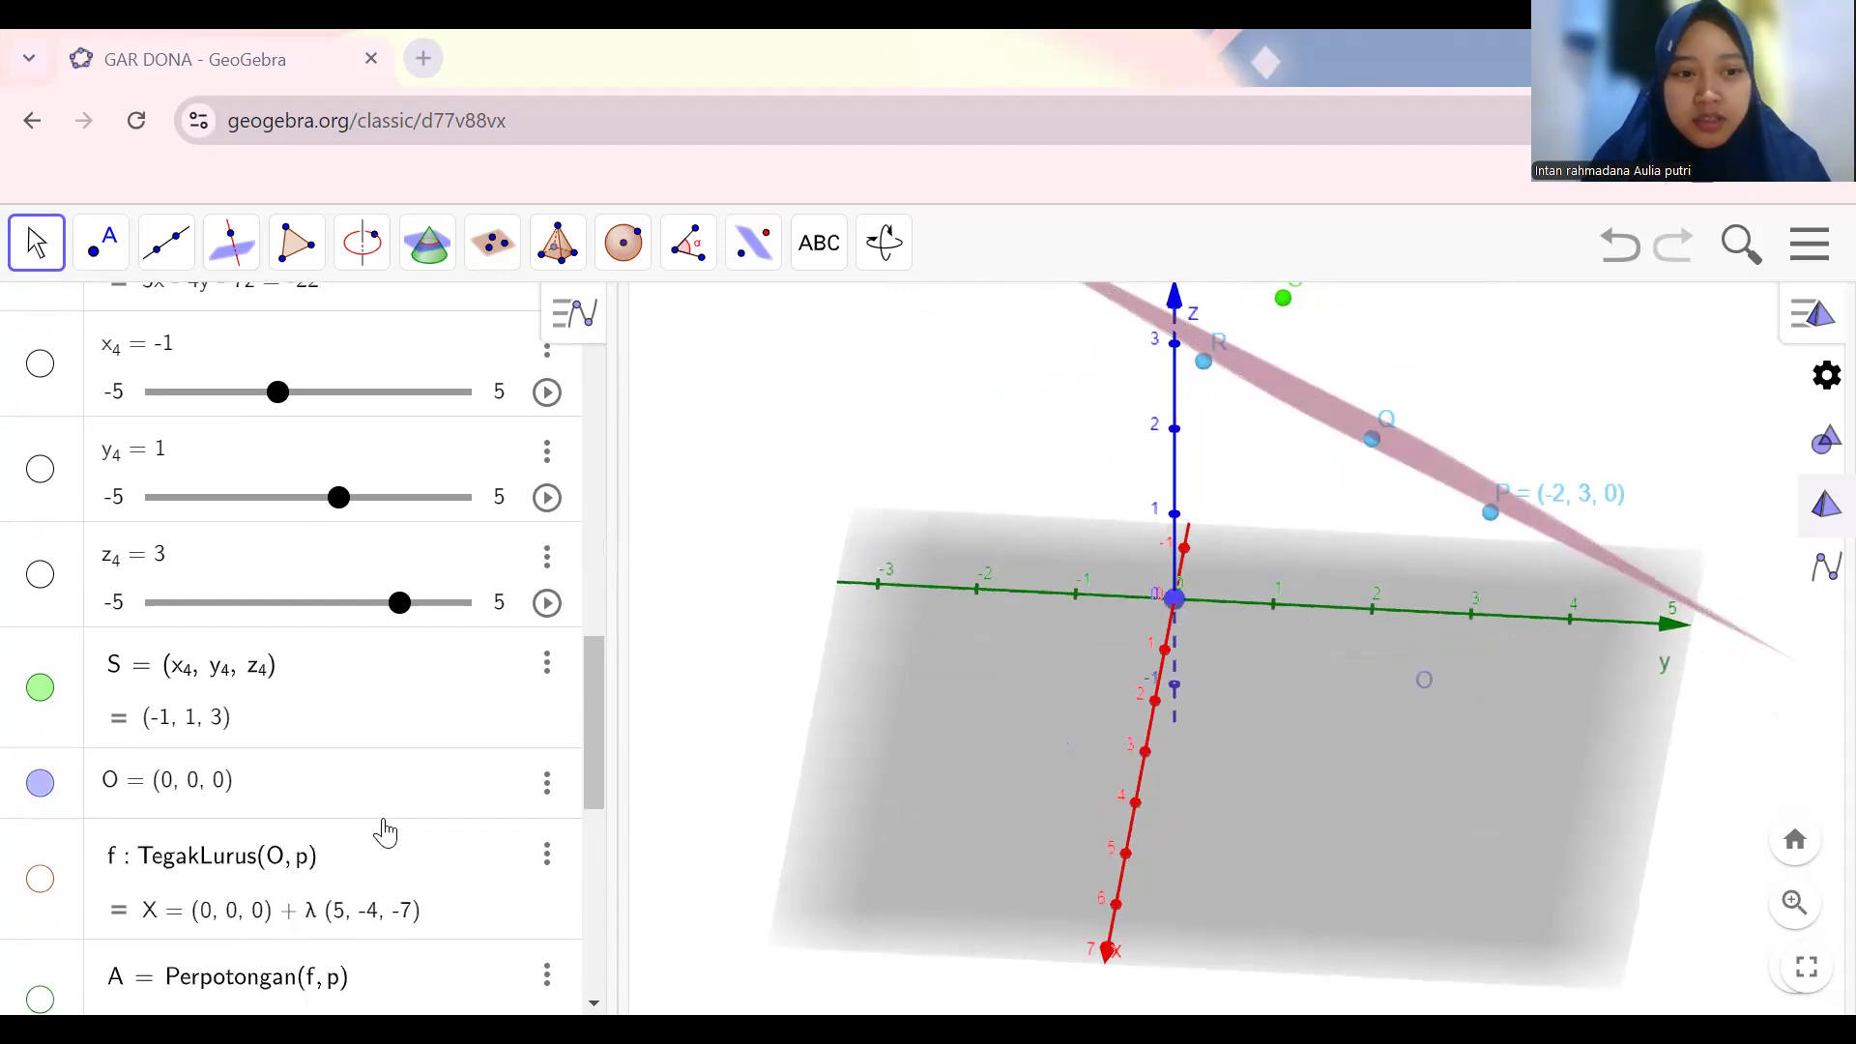
pyautogui.scroll(-4, 385, 831)
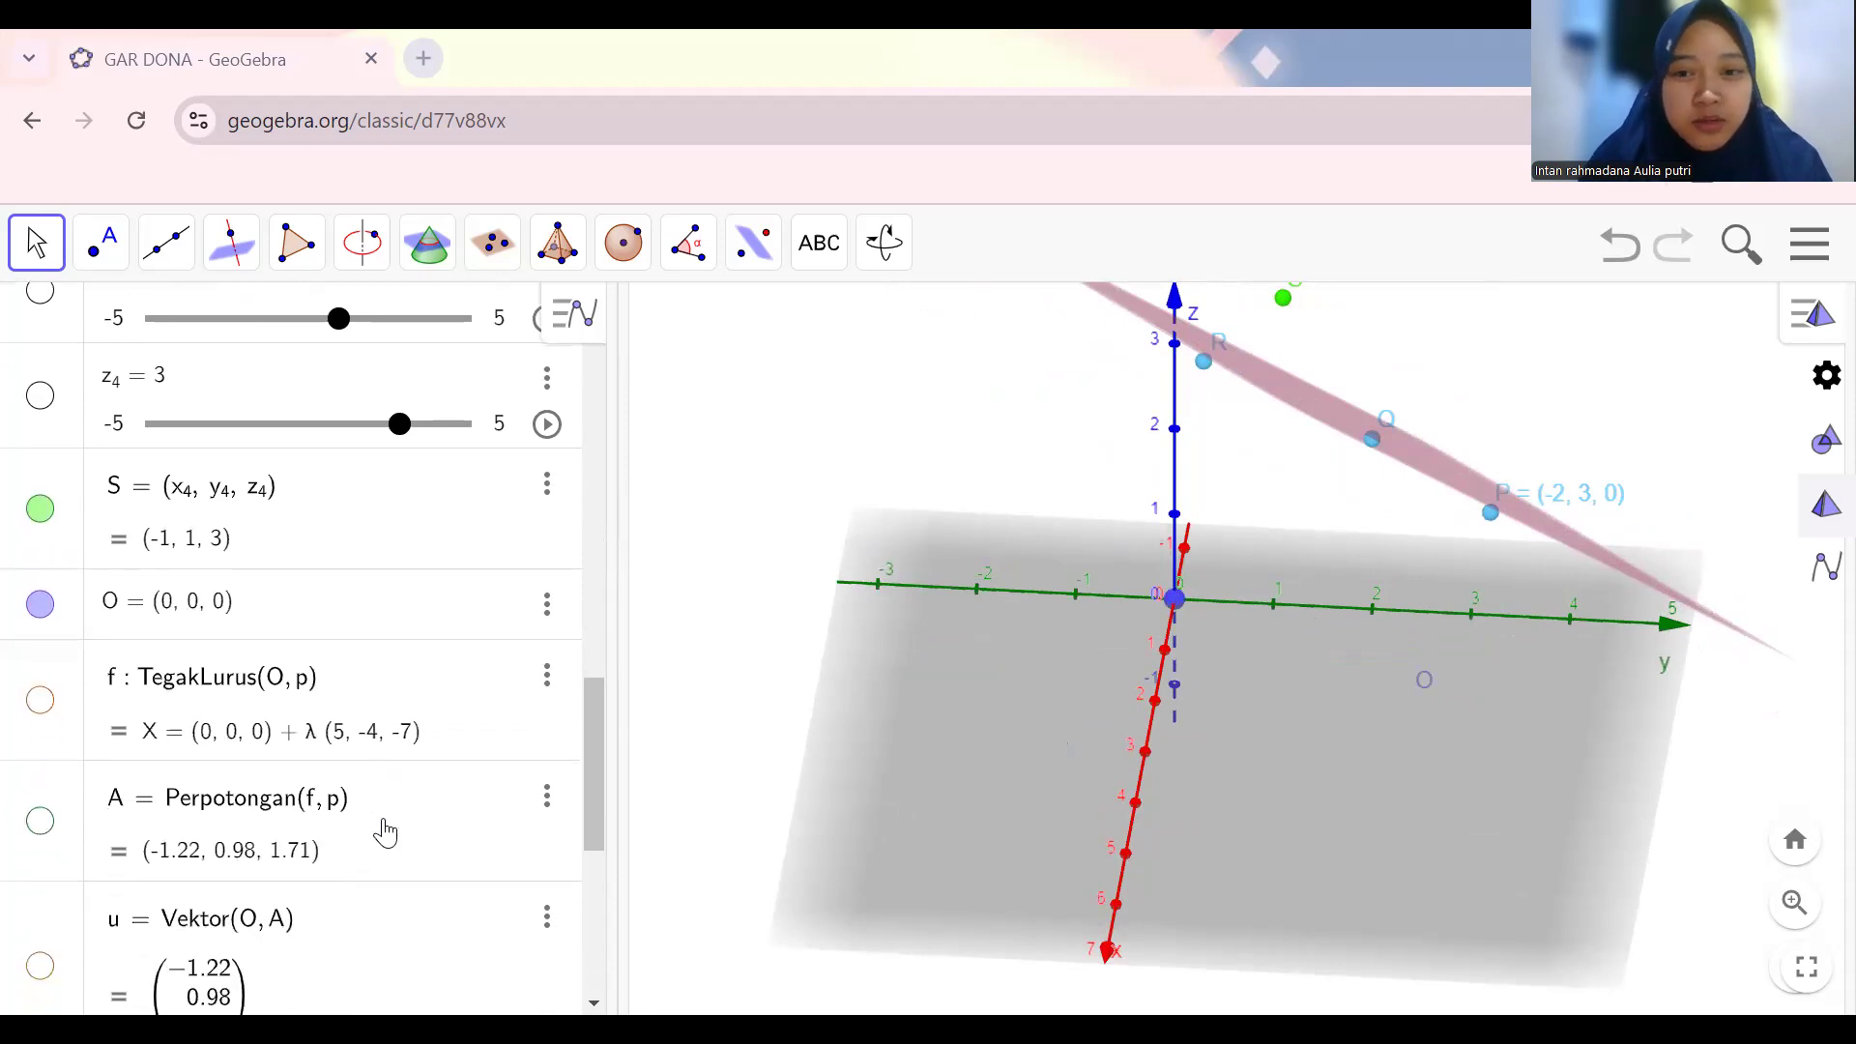
pyautogui.moveTo(1254, 779); pyautogui.dragTo(1303, 779)
pyautogui.click(41, 701)
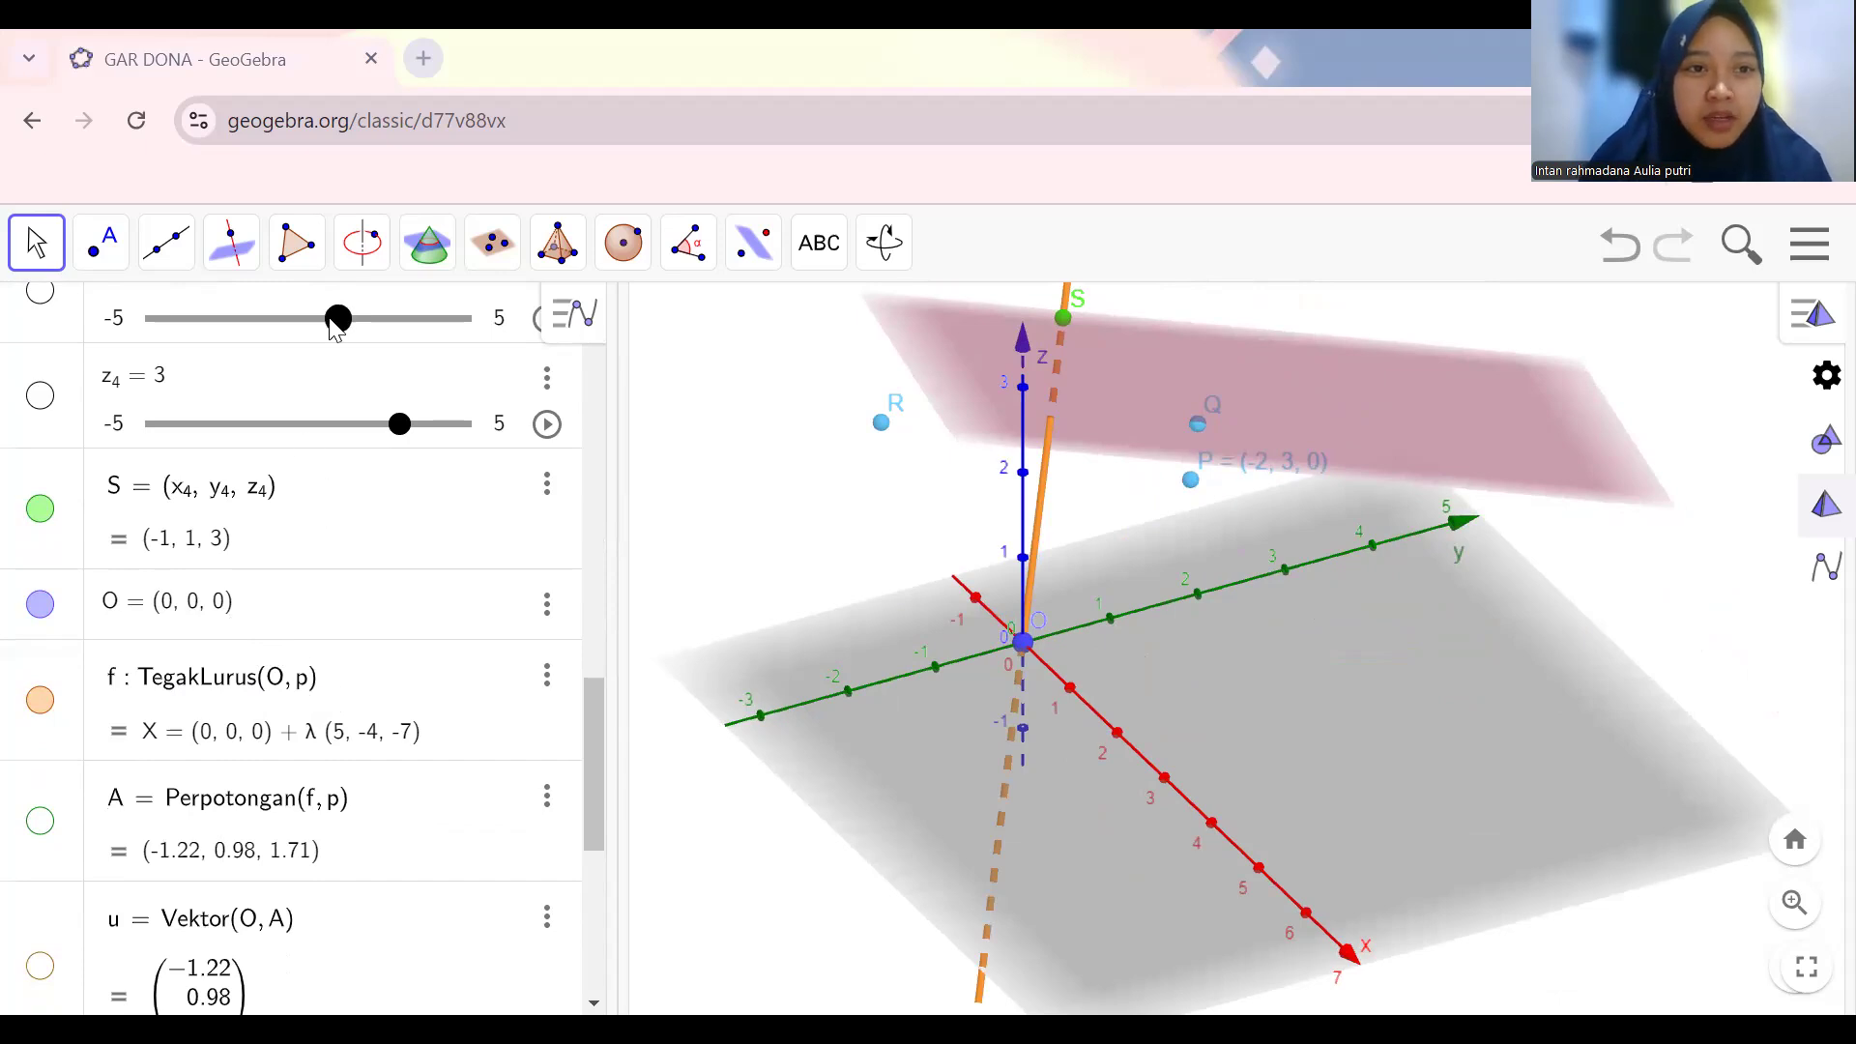
pyautogui.click(251, 258)
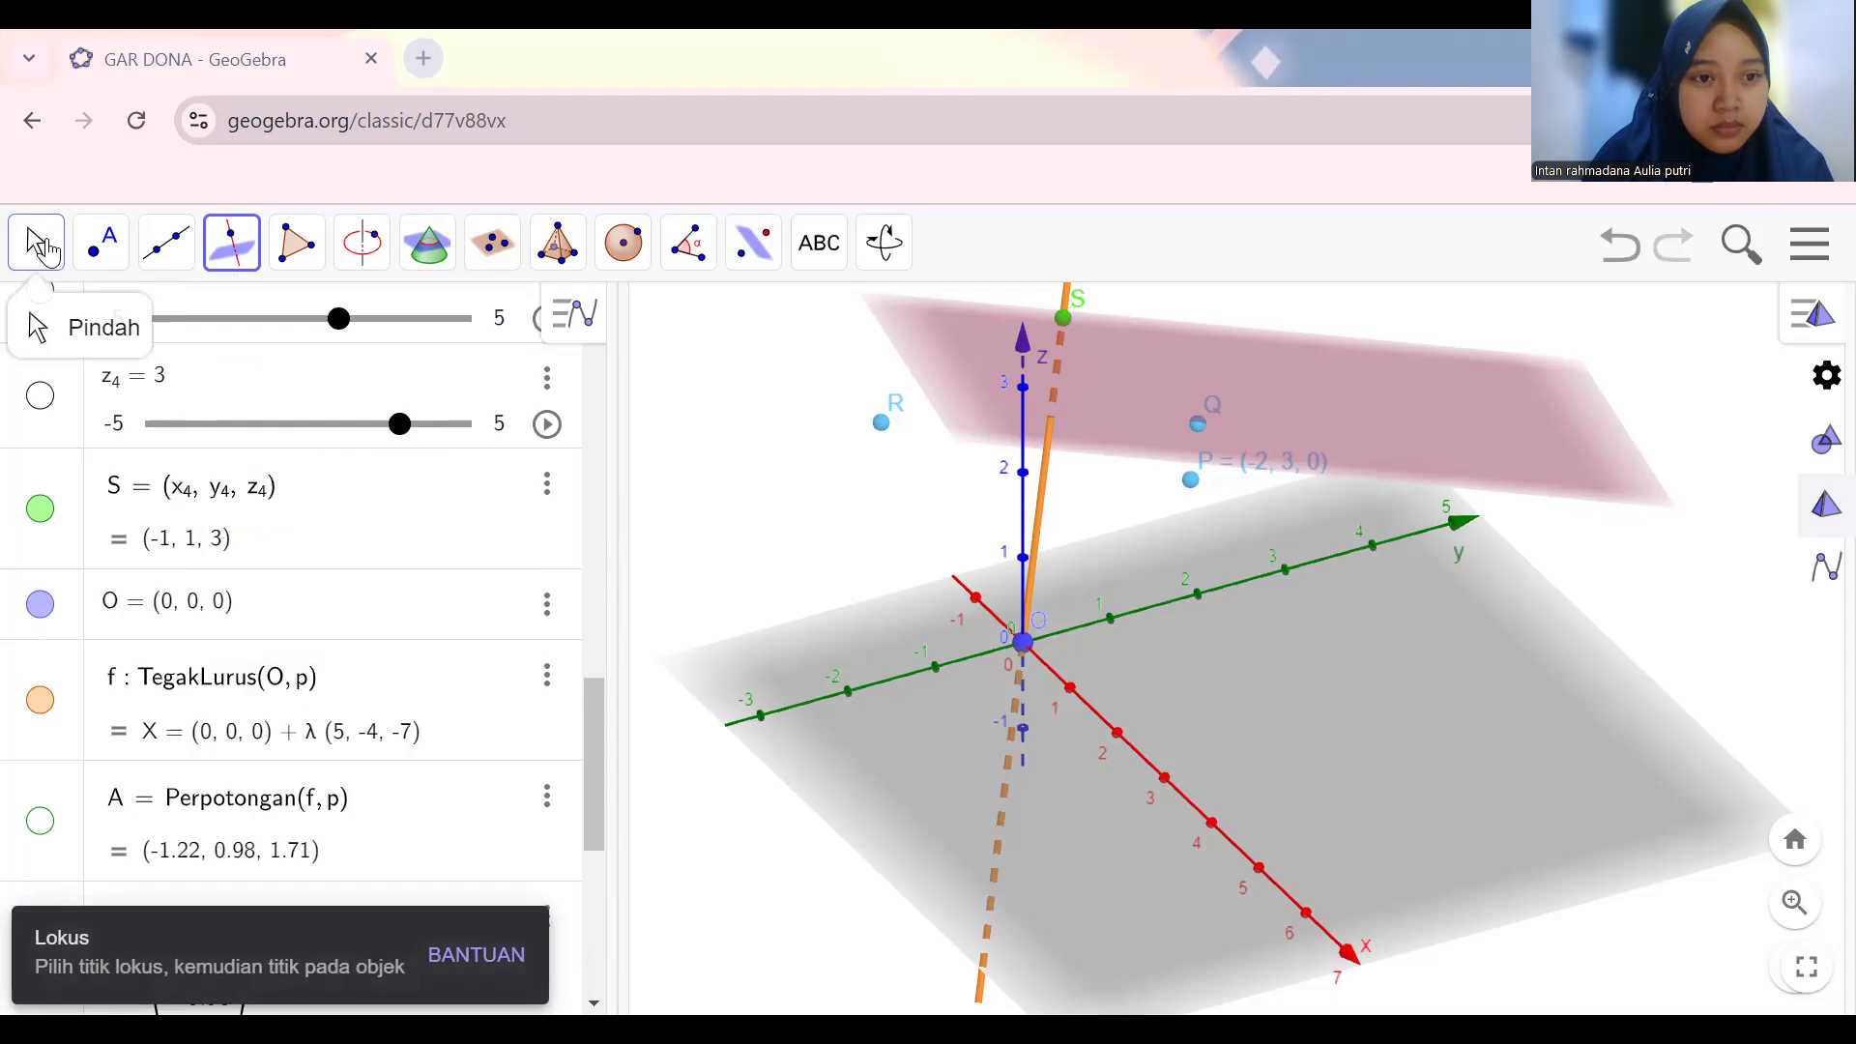
pyautogui.click(44, 251)
# Show point A, the intersection of line f and plane p, switching its visibility off and on to point it out.
pyautogui.scroll(-3, 344, 646)
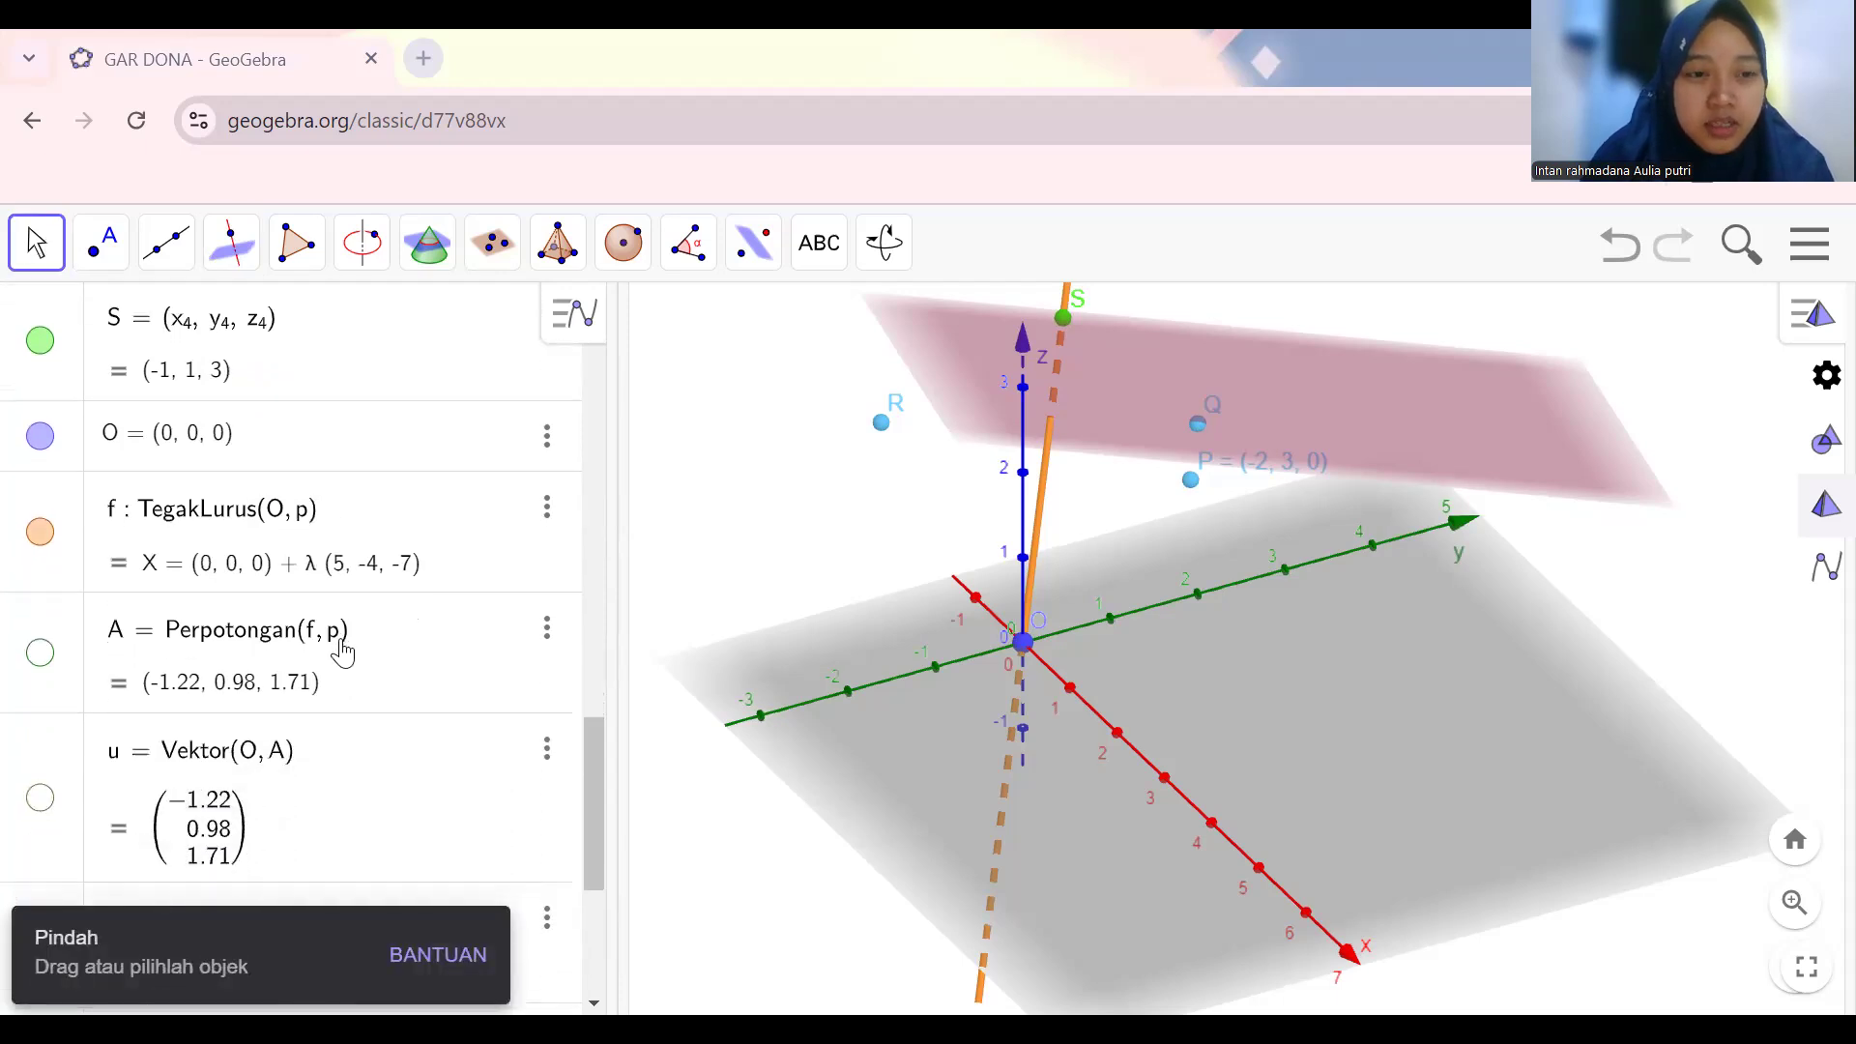
pyautogui.scroll(-1, 344, 652)
pyautogui.click(38, 615)
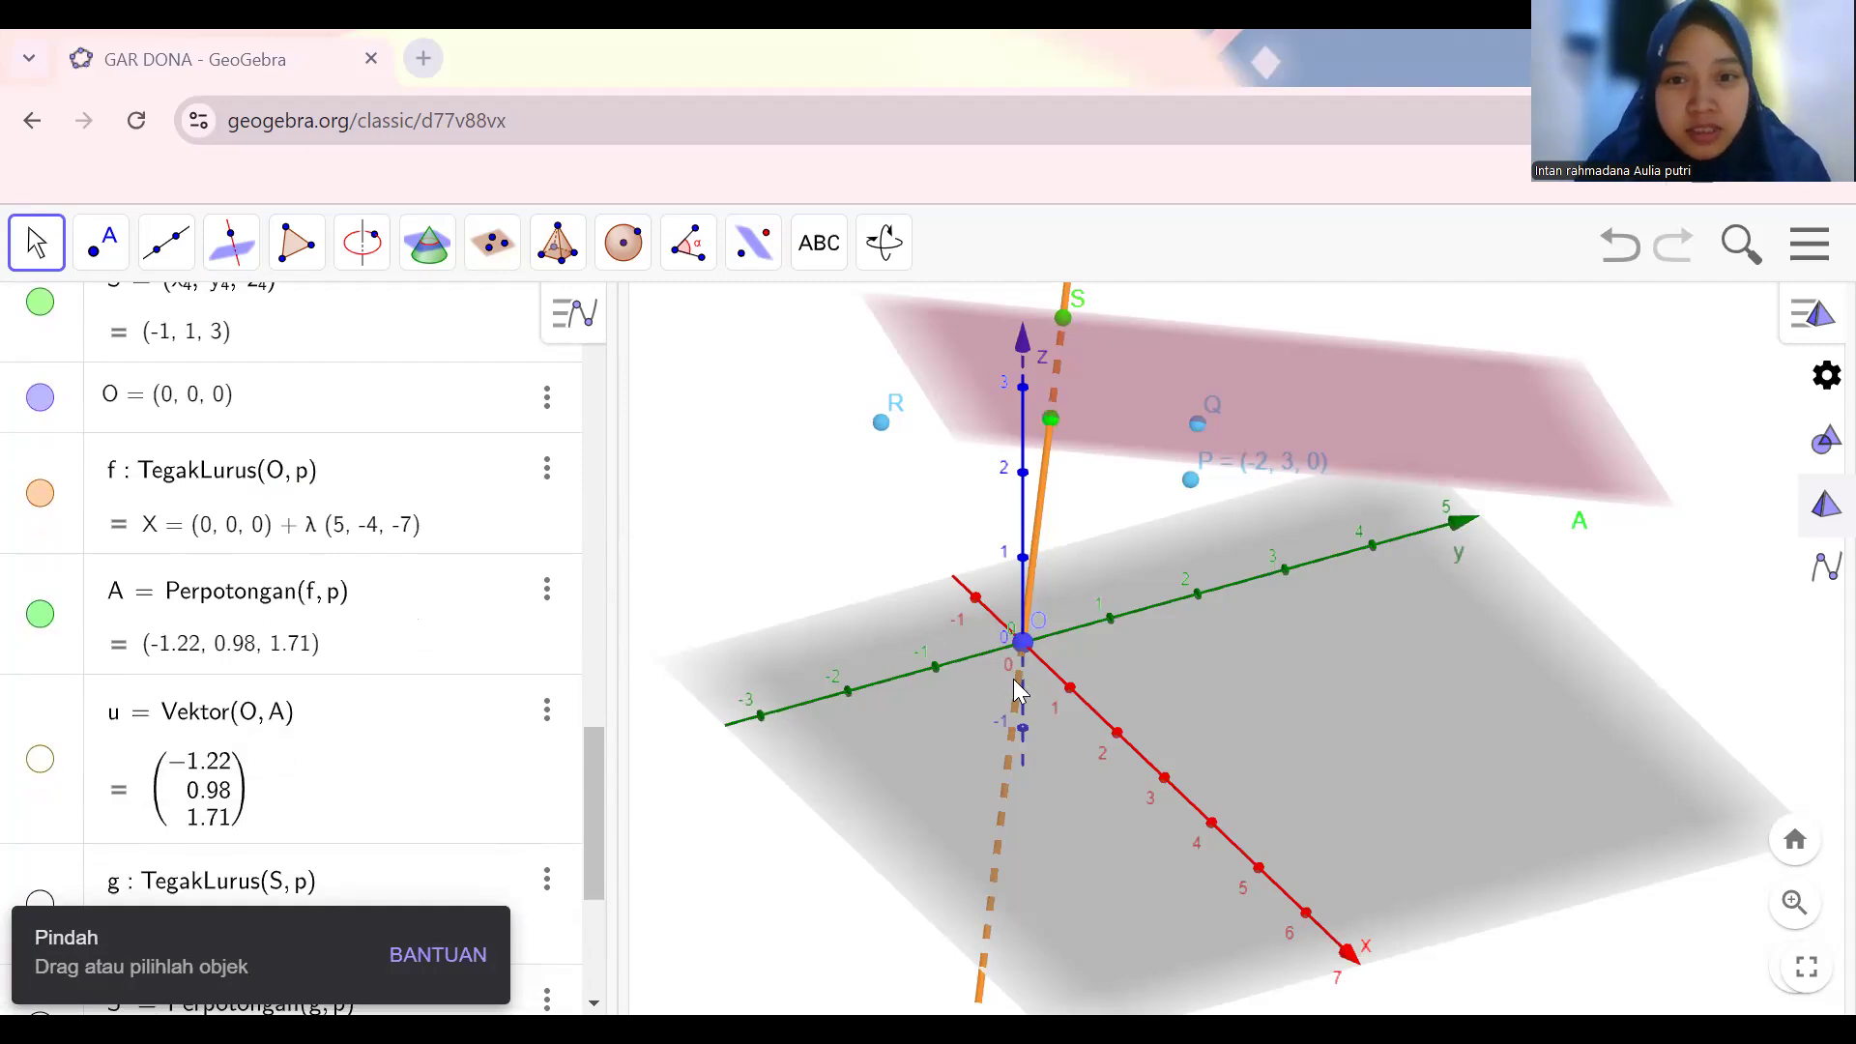
pyautogui.click(41, 615)
pyautogui.click(40, 615)
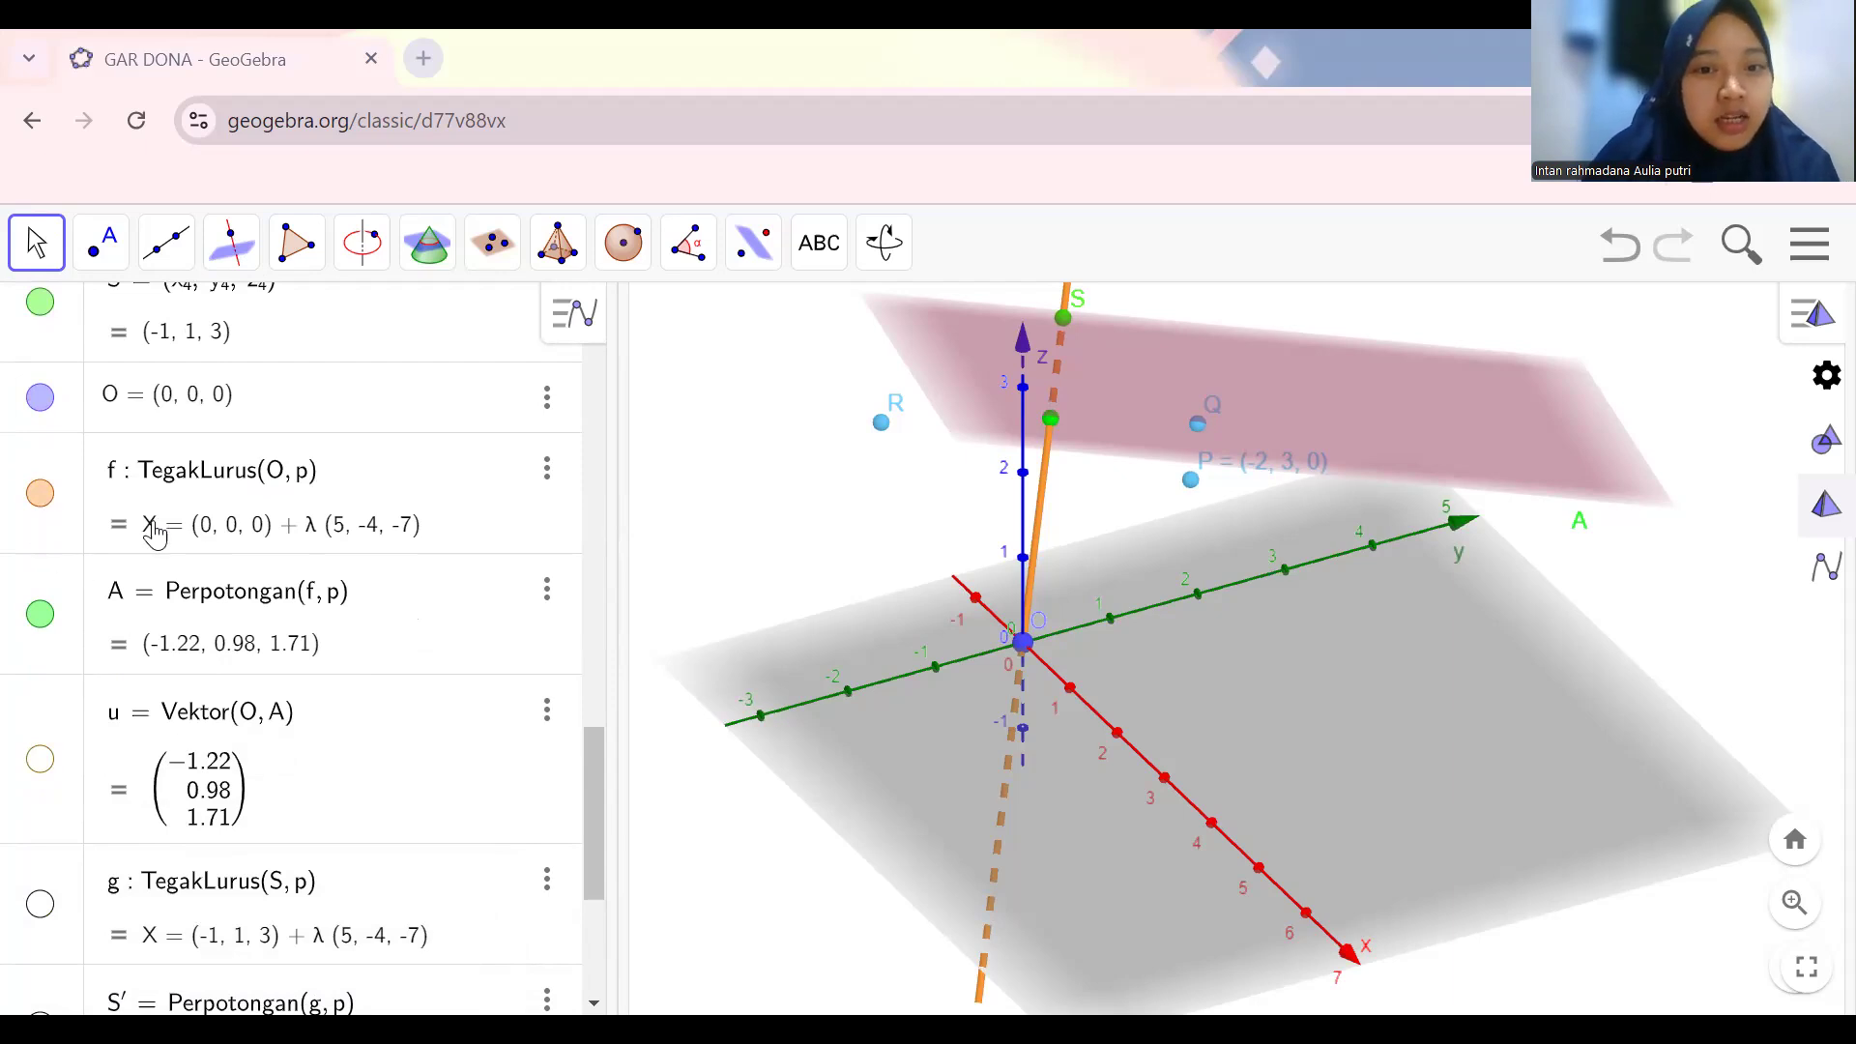
pyautogui.scroll(2, 264, 566)
pyautogui.scroll(-1, 264, 565)
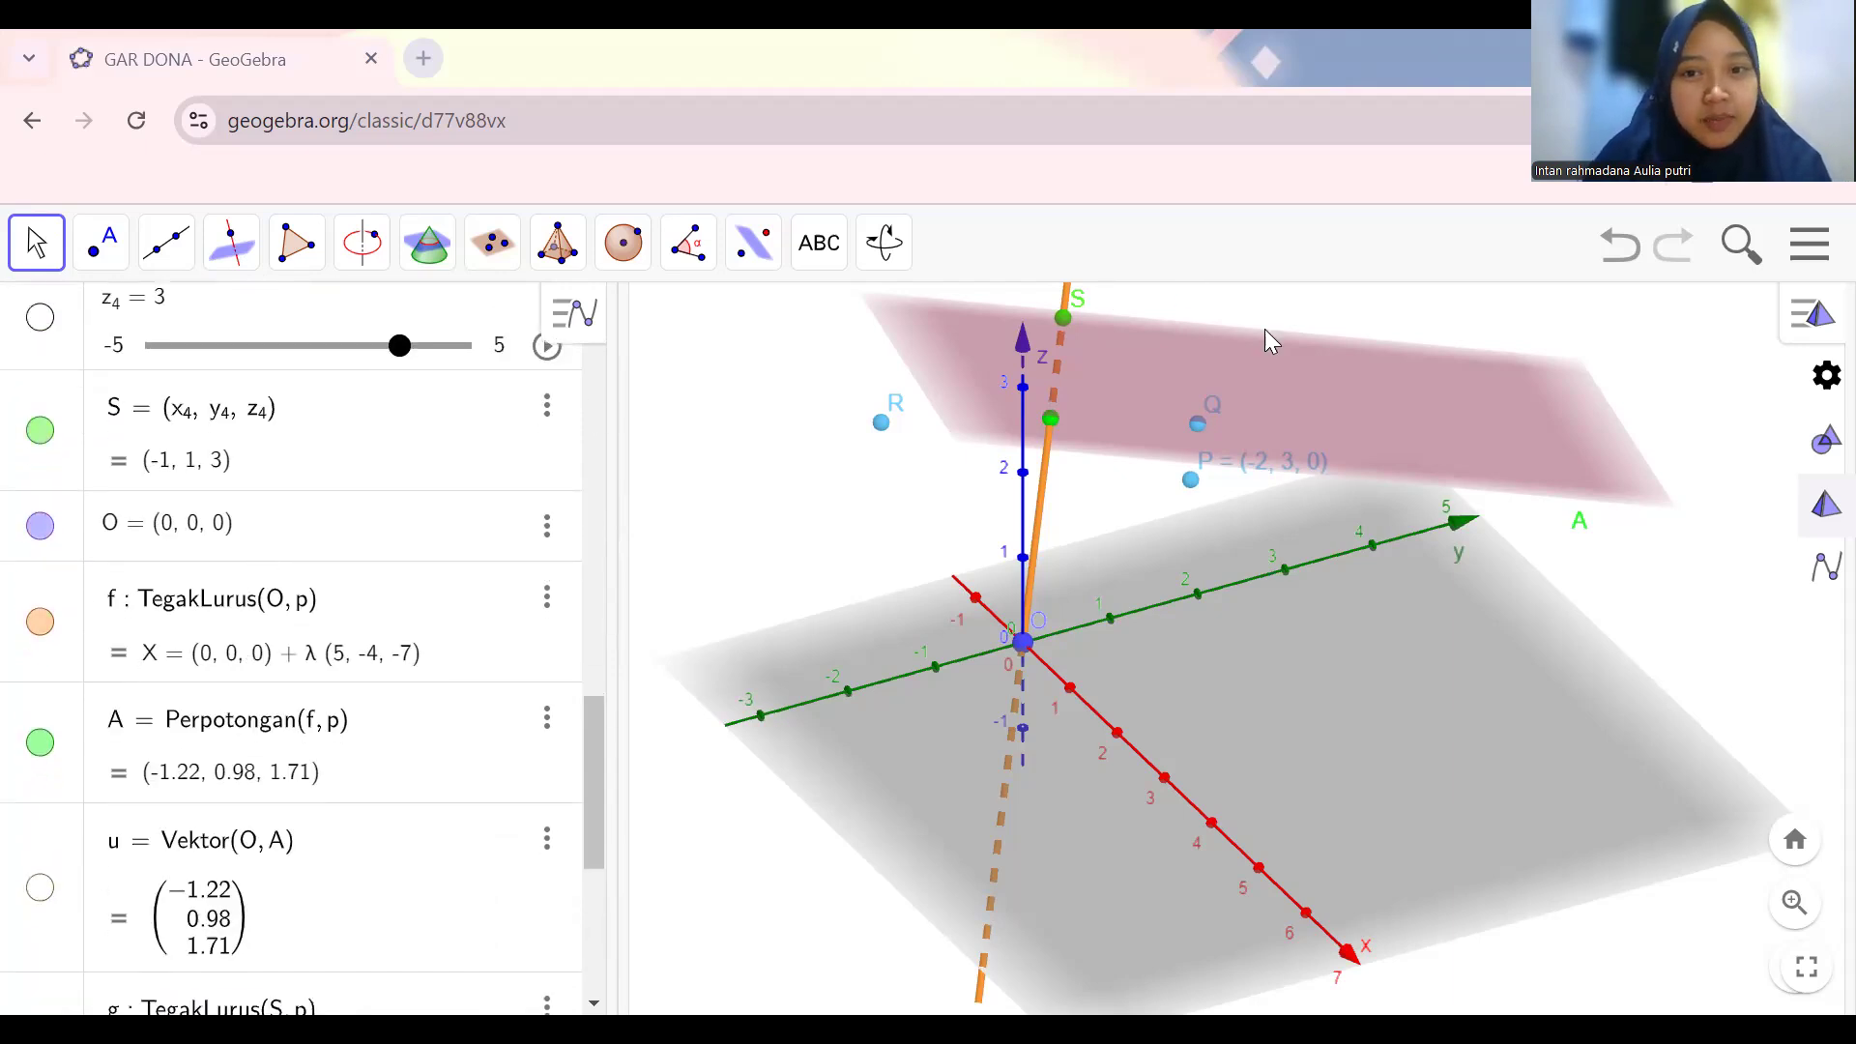
pyautogui.scroll(-1, 402, 799)
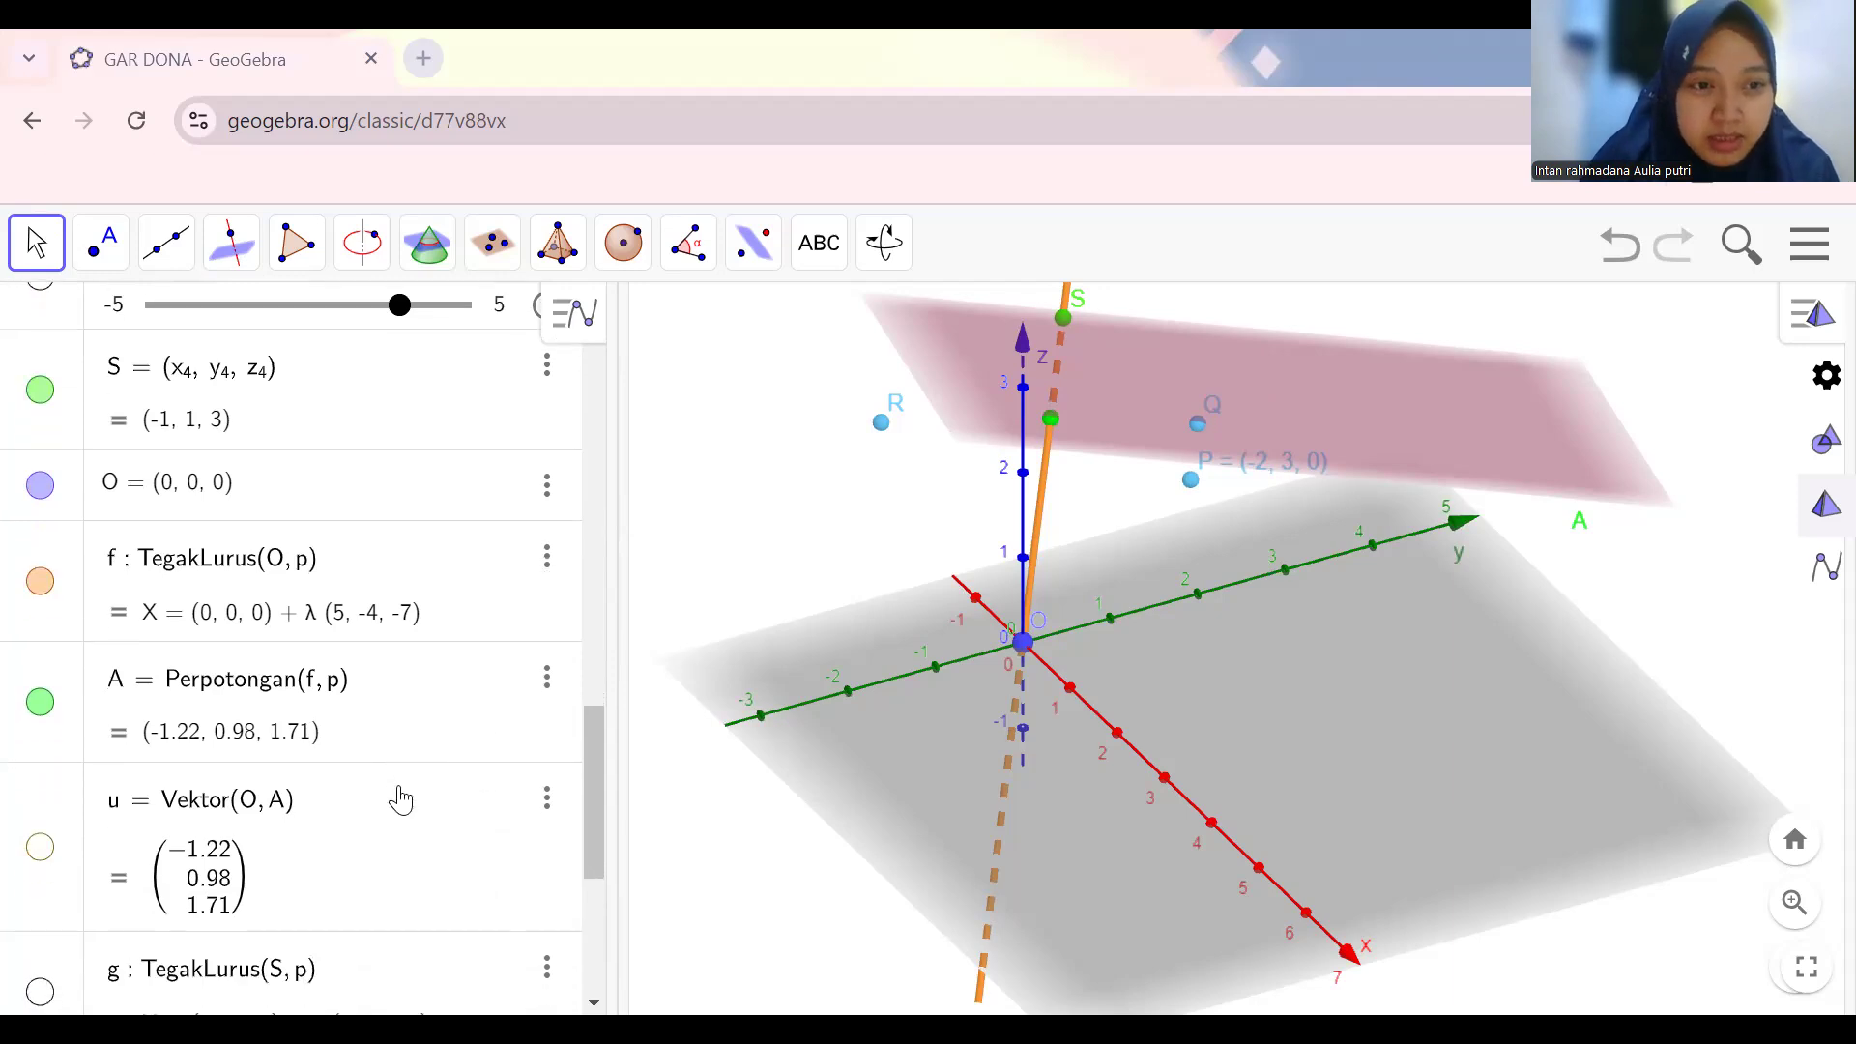
pyautogui.click(34, 707)
pyautogui.click(34, 707)
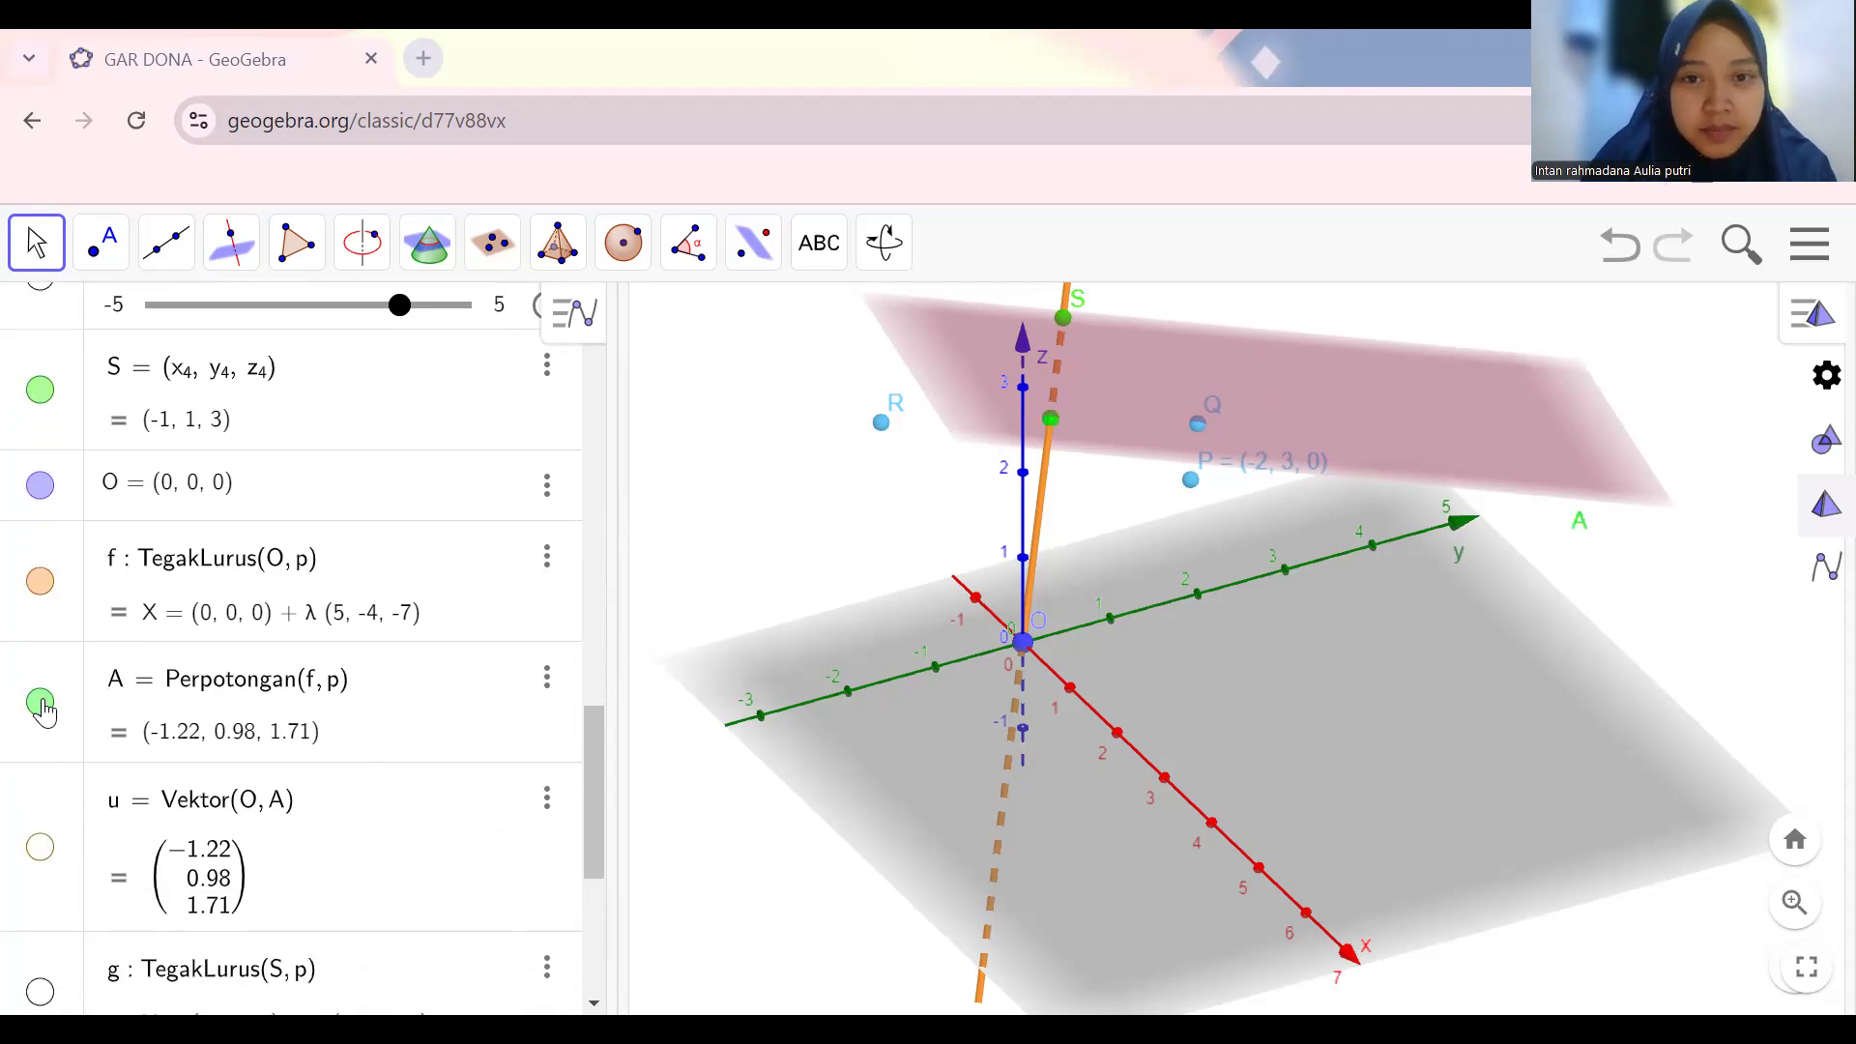
pyautogui.scroll(-1, 414, 768)
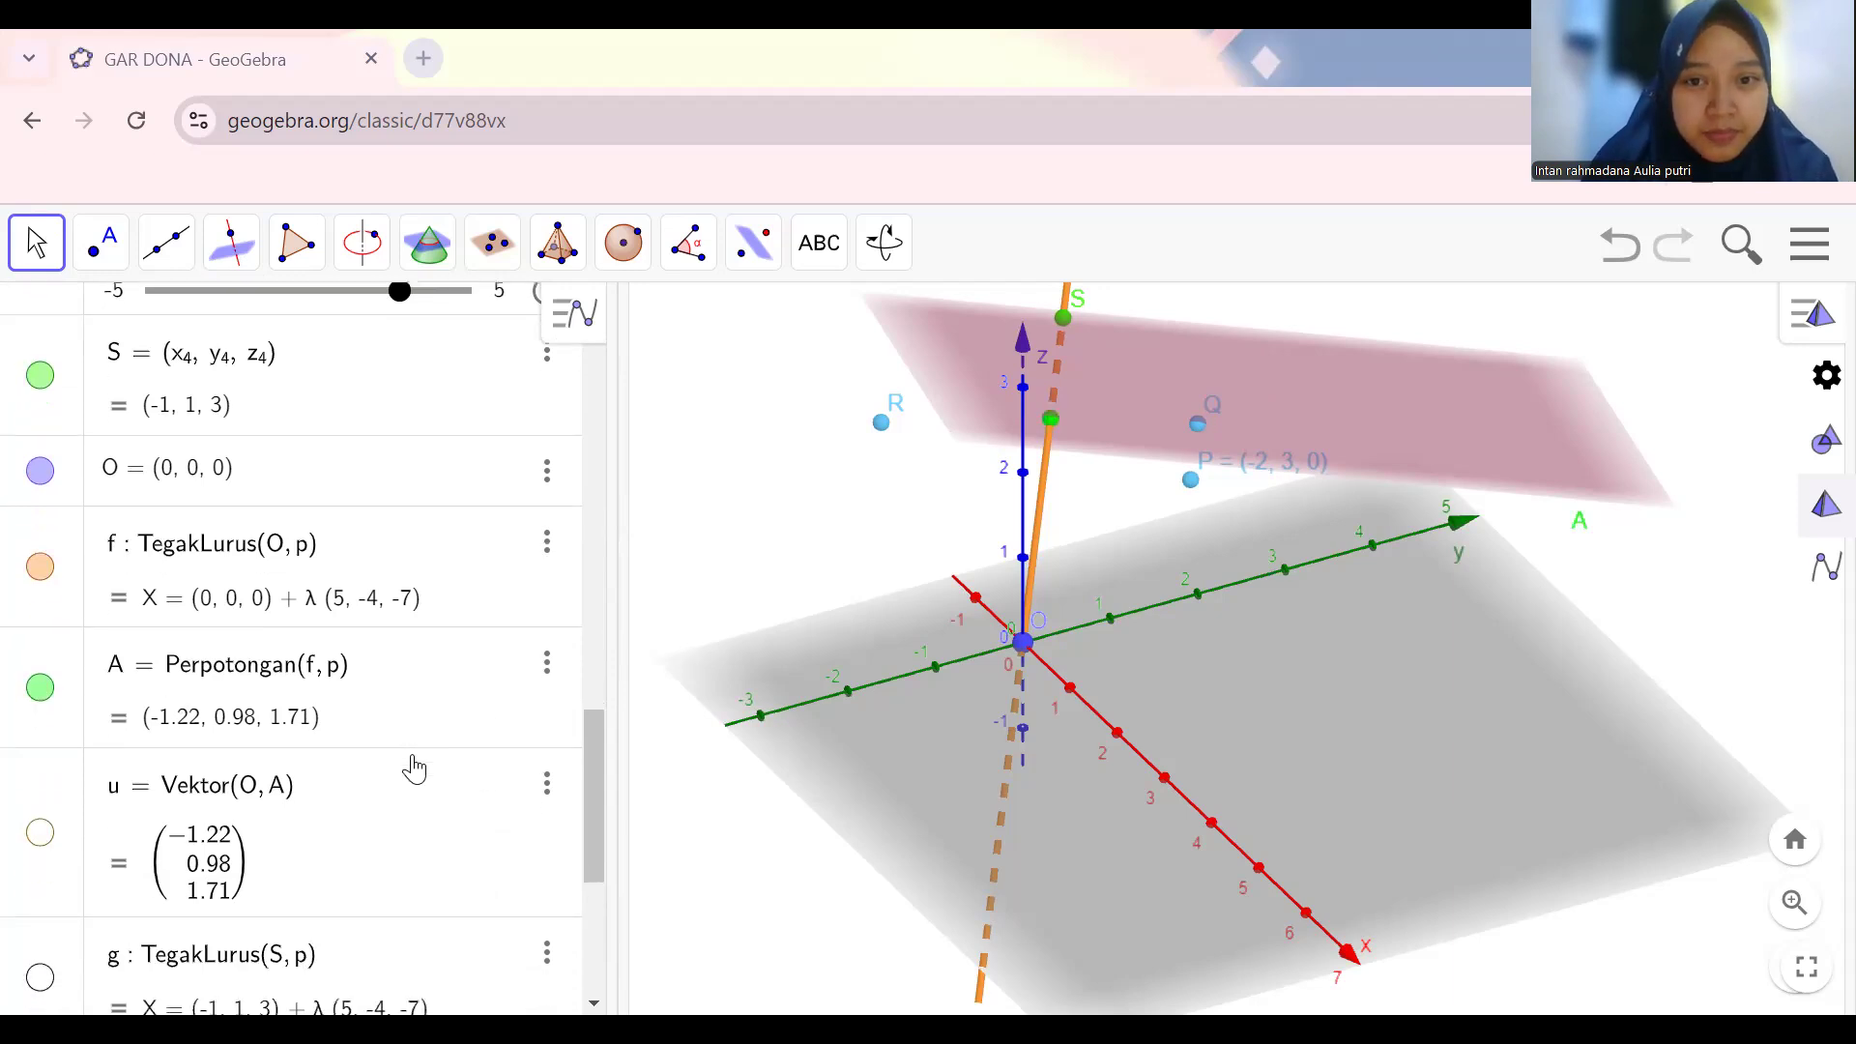
# Show vector u from point O to point A in the 3D view.
pyautogui.scroll(-1, 413, 768)
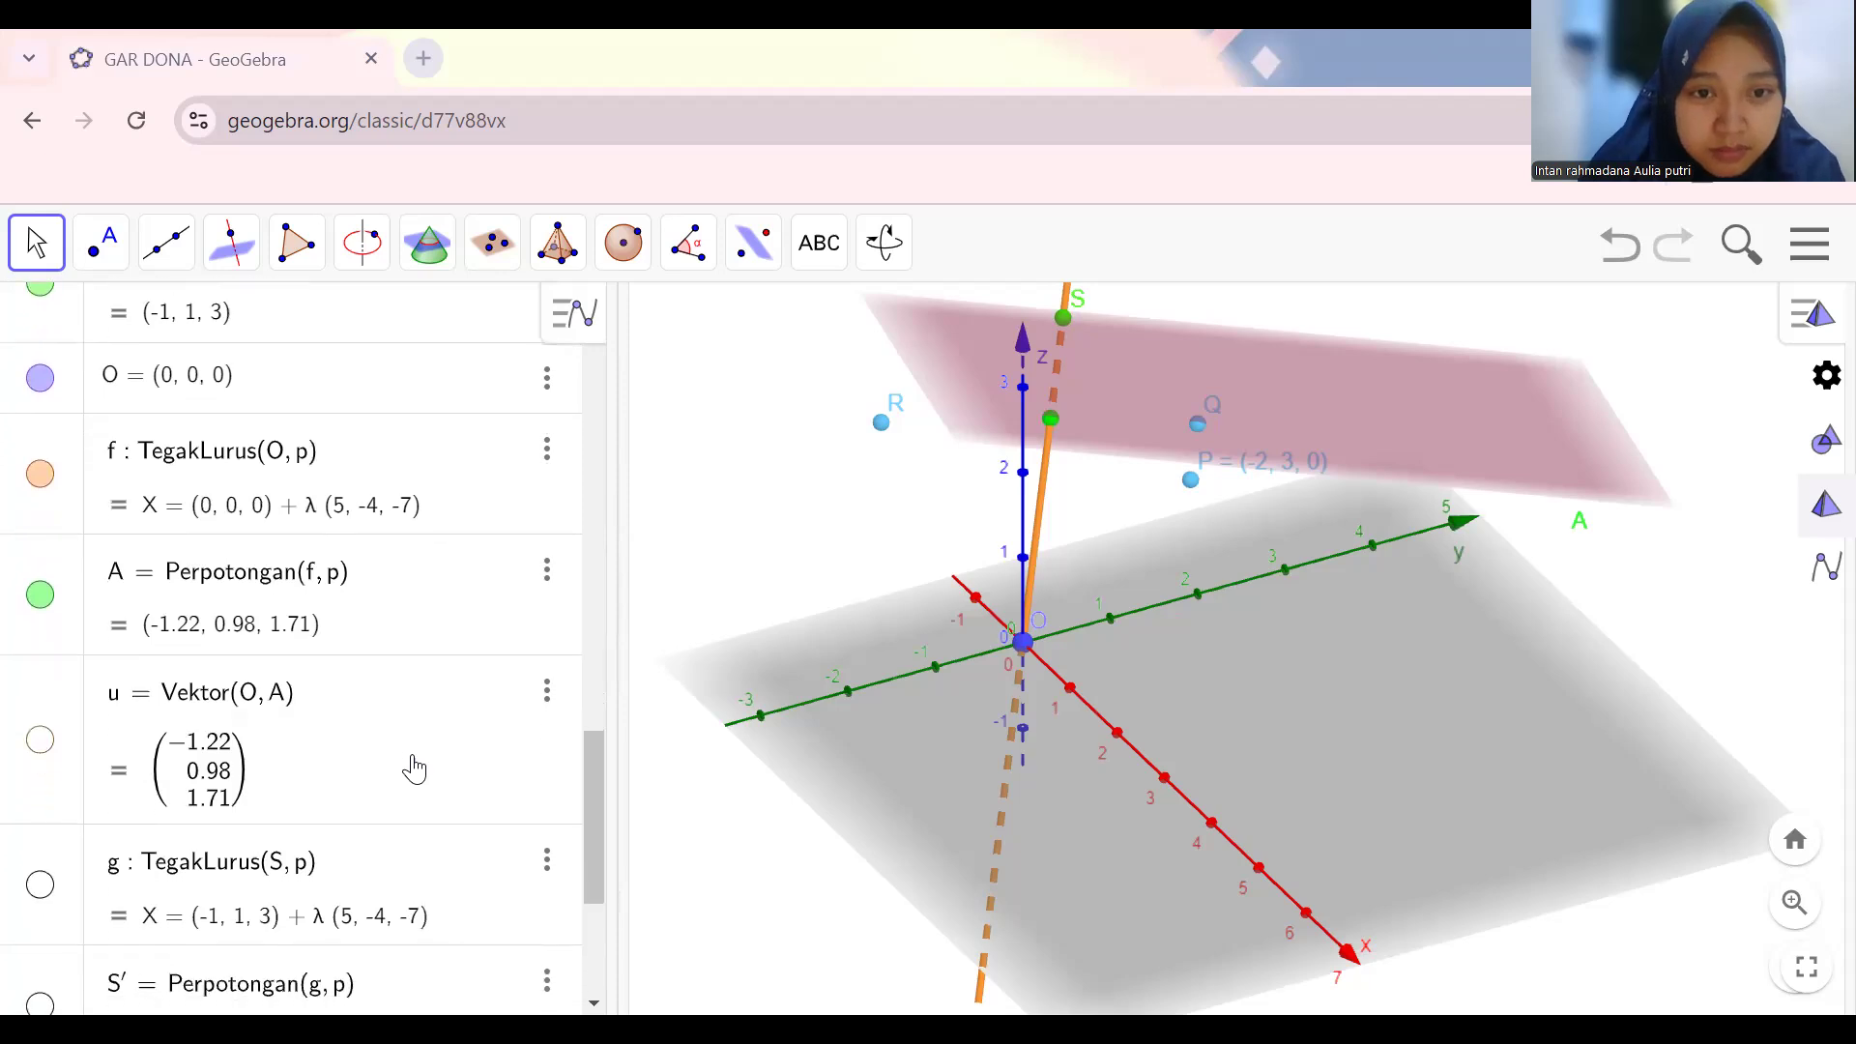
pyautogui.scroll(-1, 414, 769)
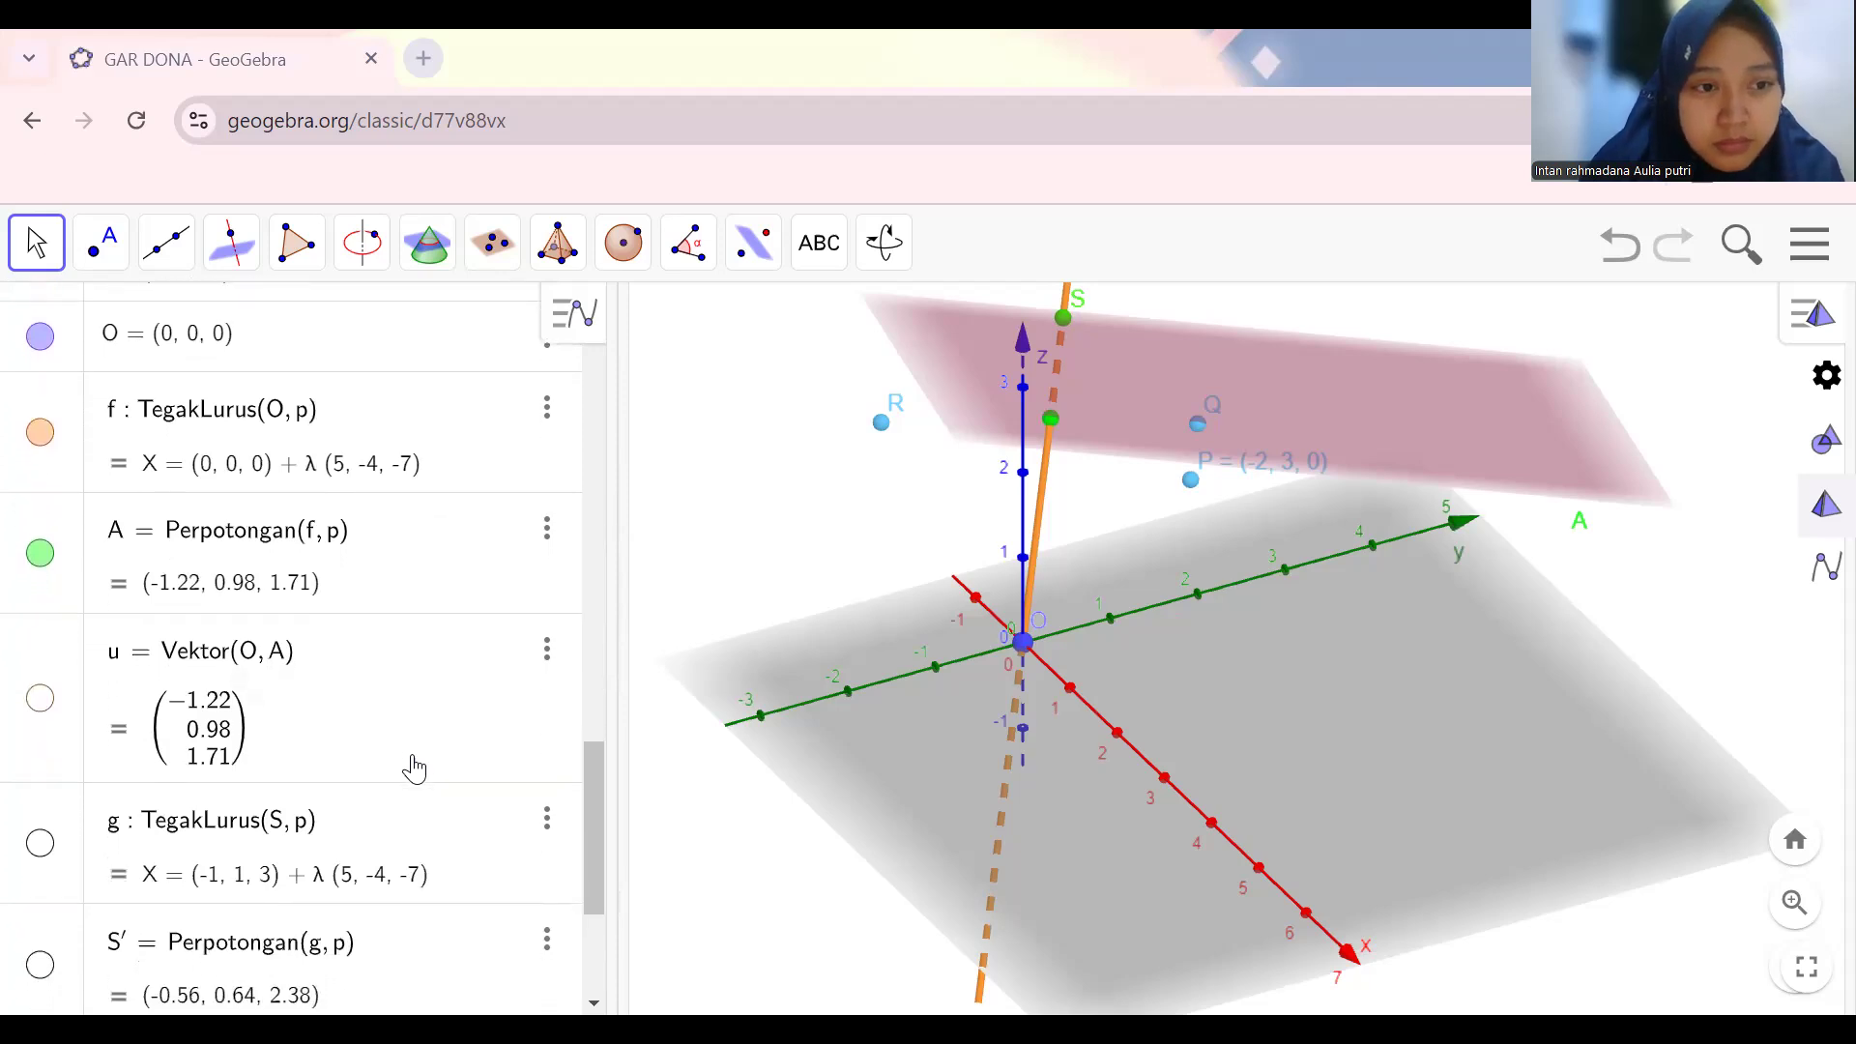
pyautogui.scroll(-2, 414, 768)
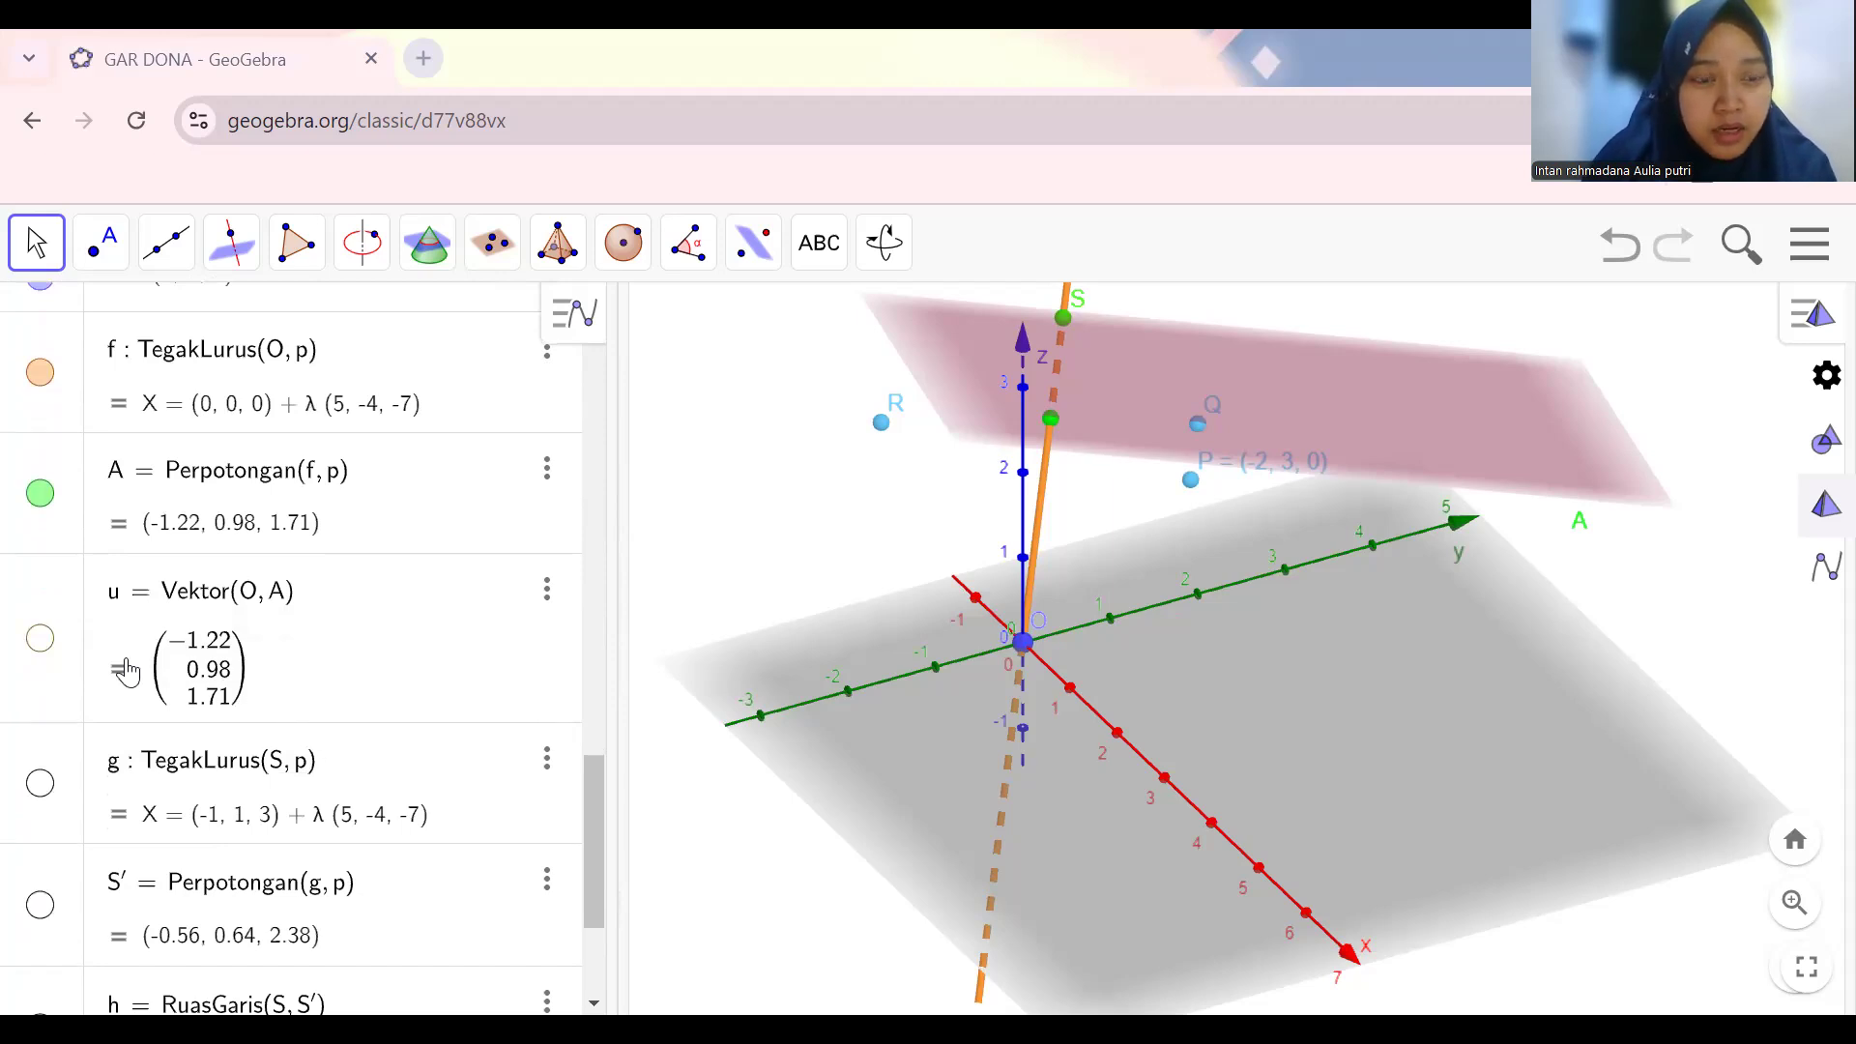
pyautogui.scroll(1, 356, 622)
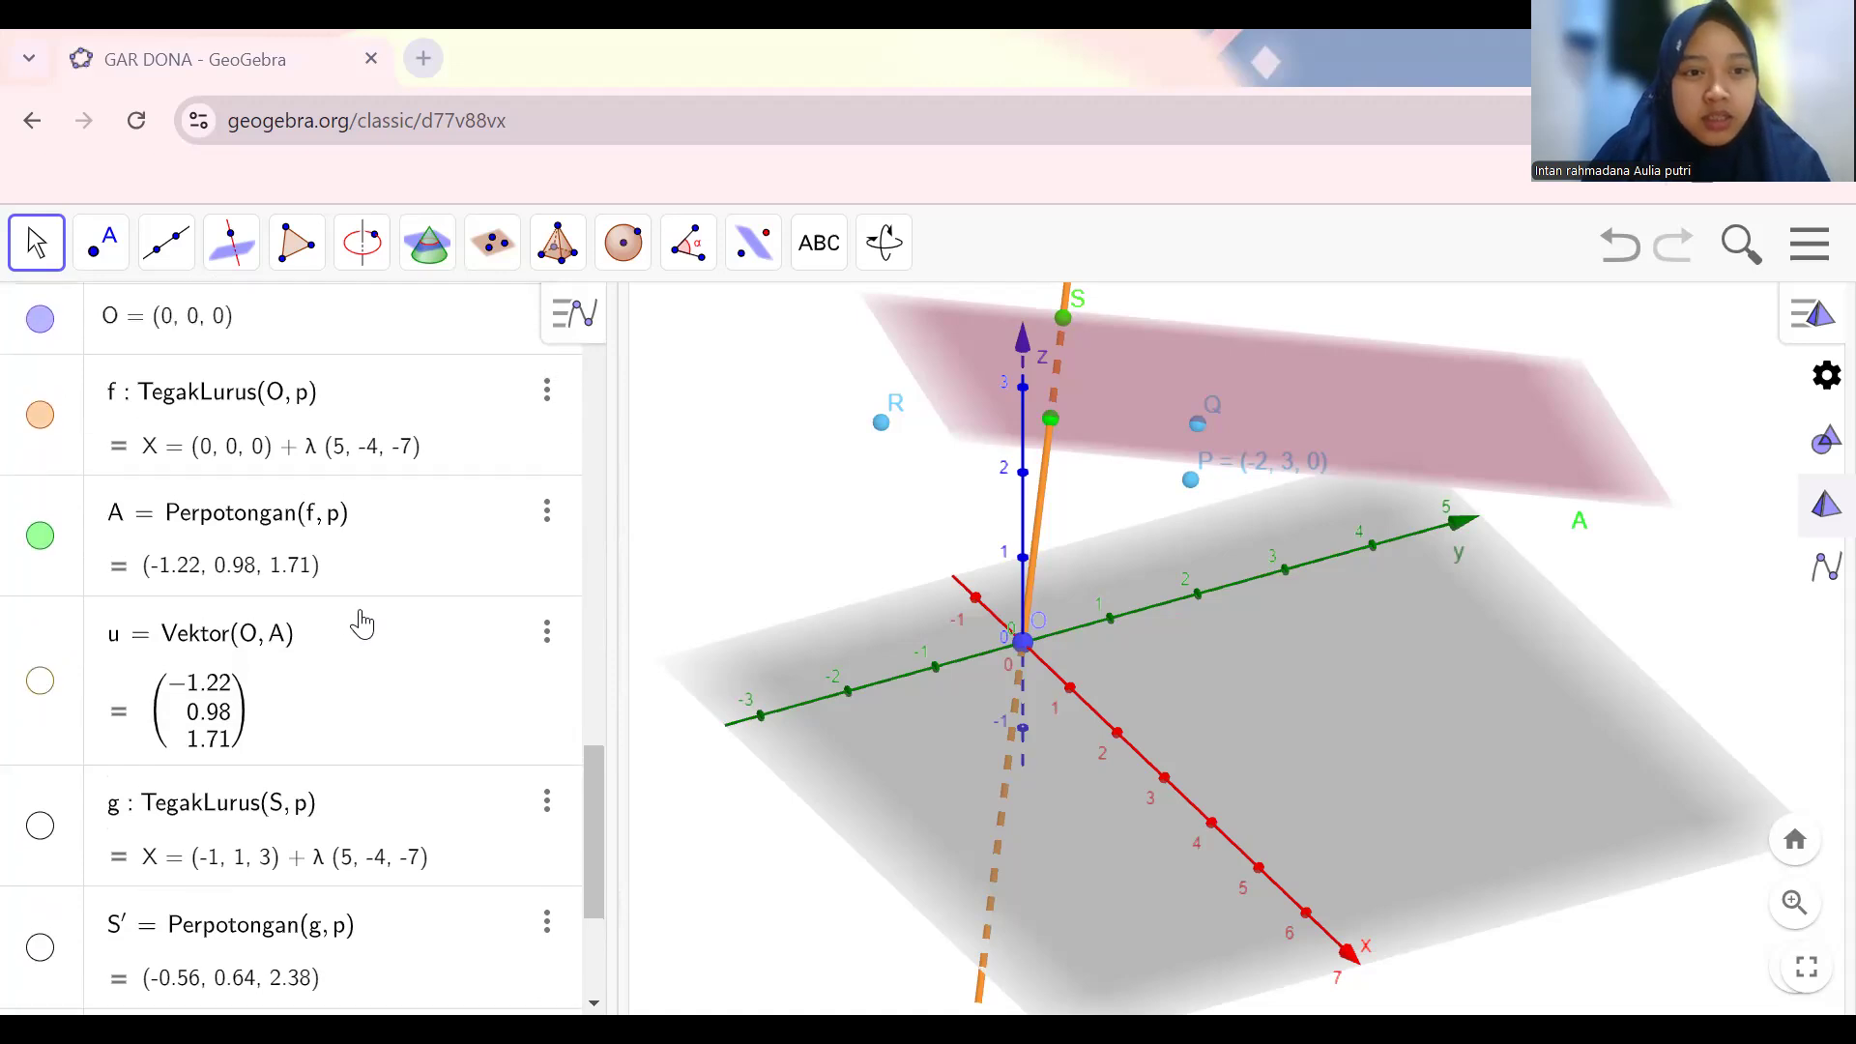
pyautogui.scroll(1, 257, 672)
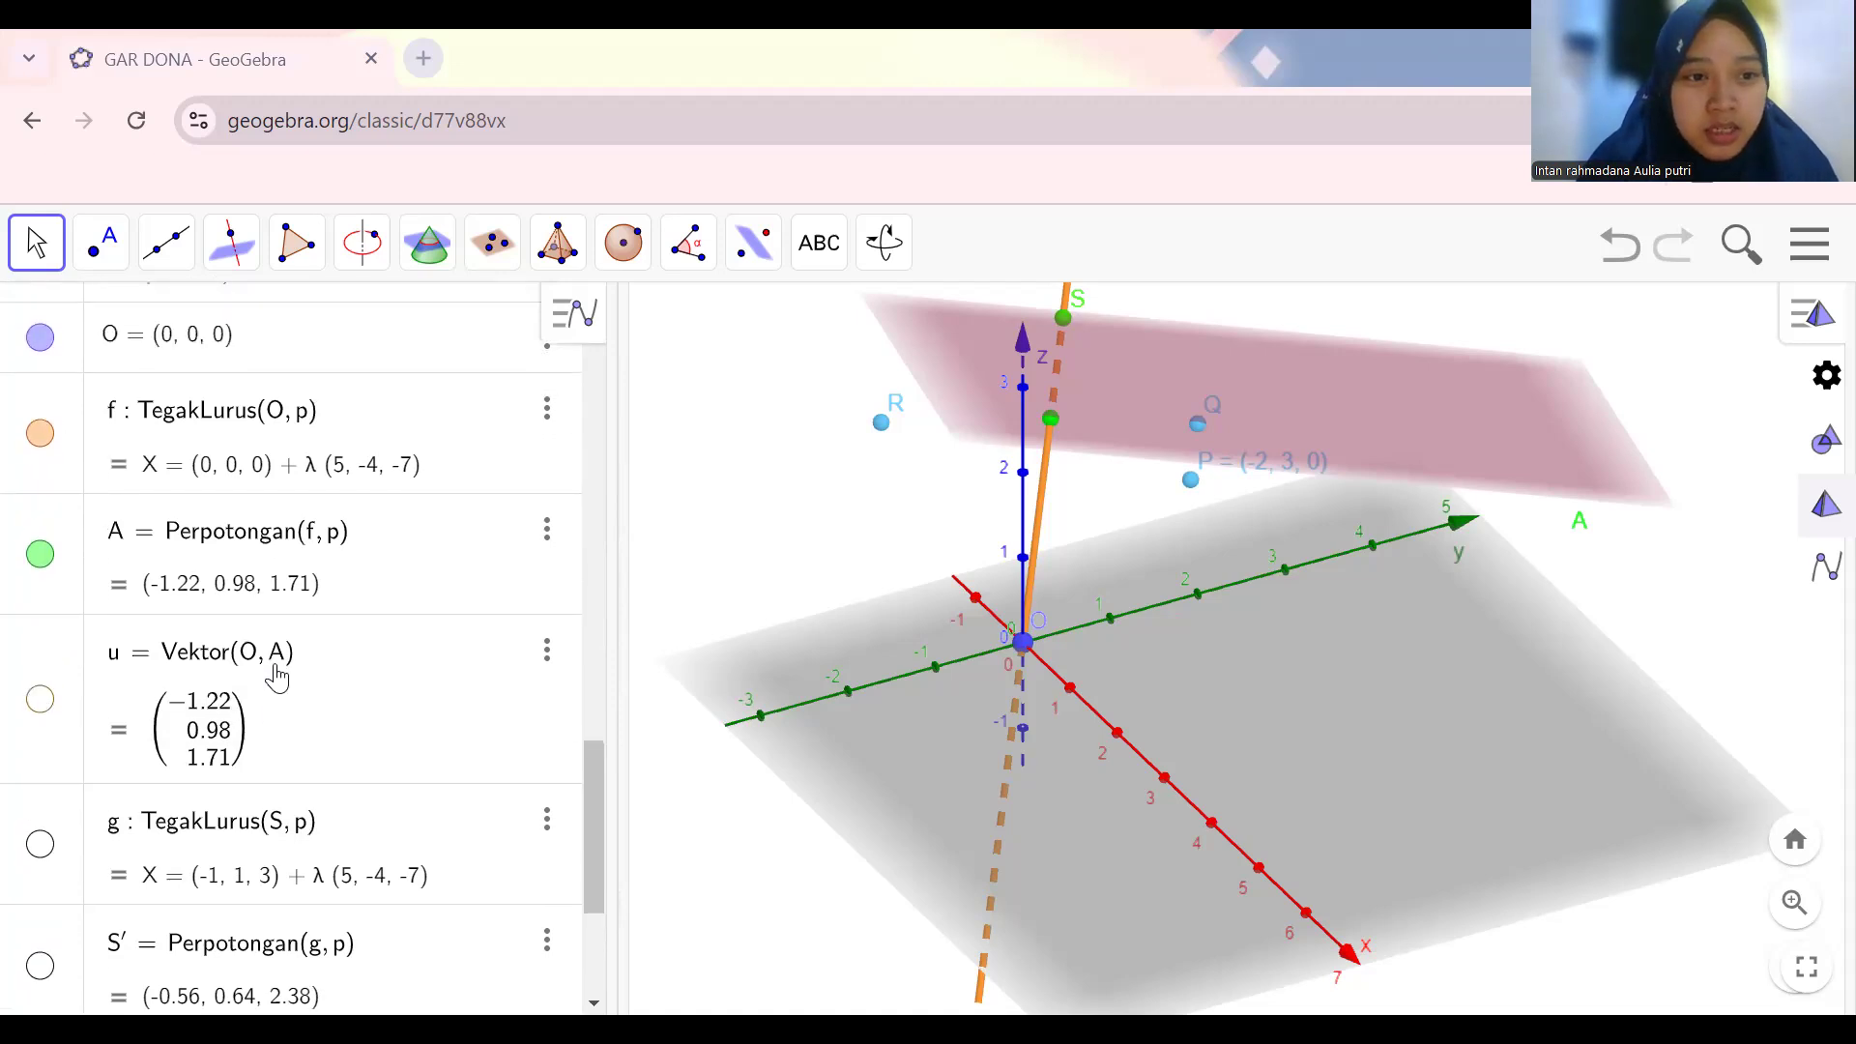
pyautogui.scroll(-1, 282, 596)
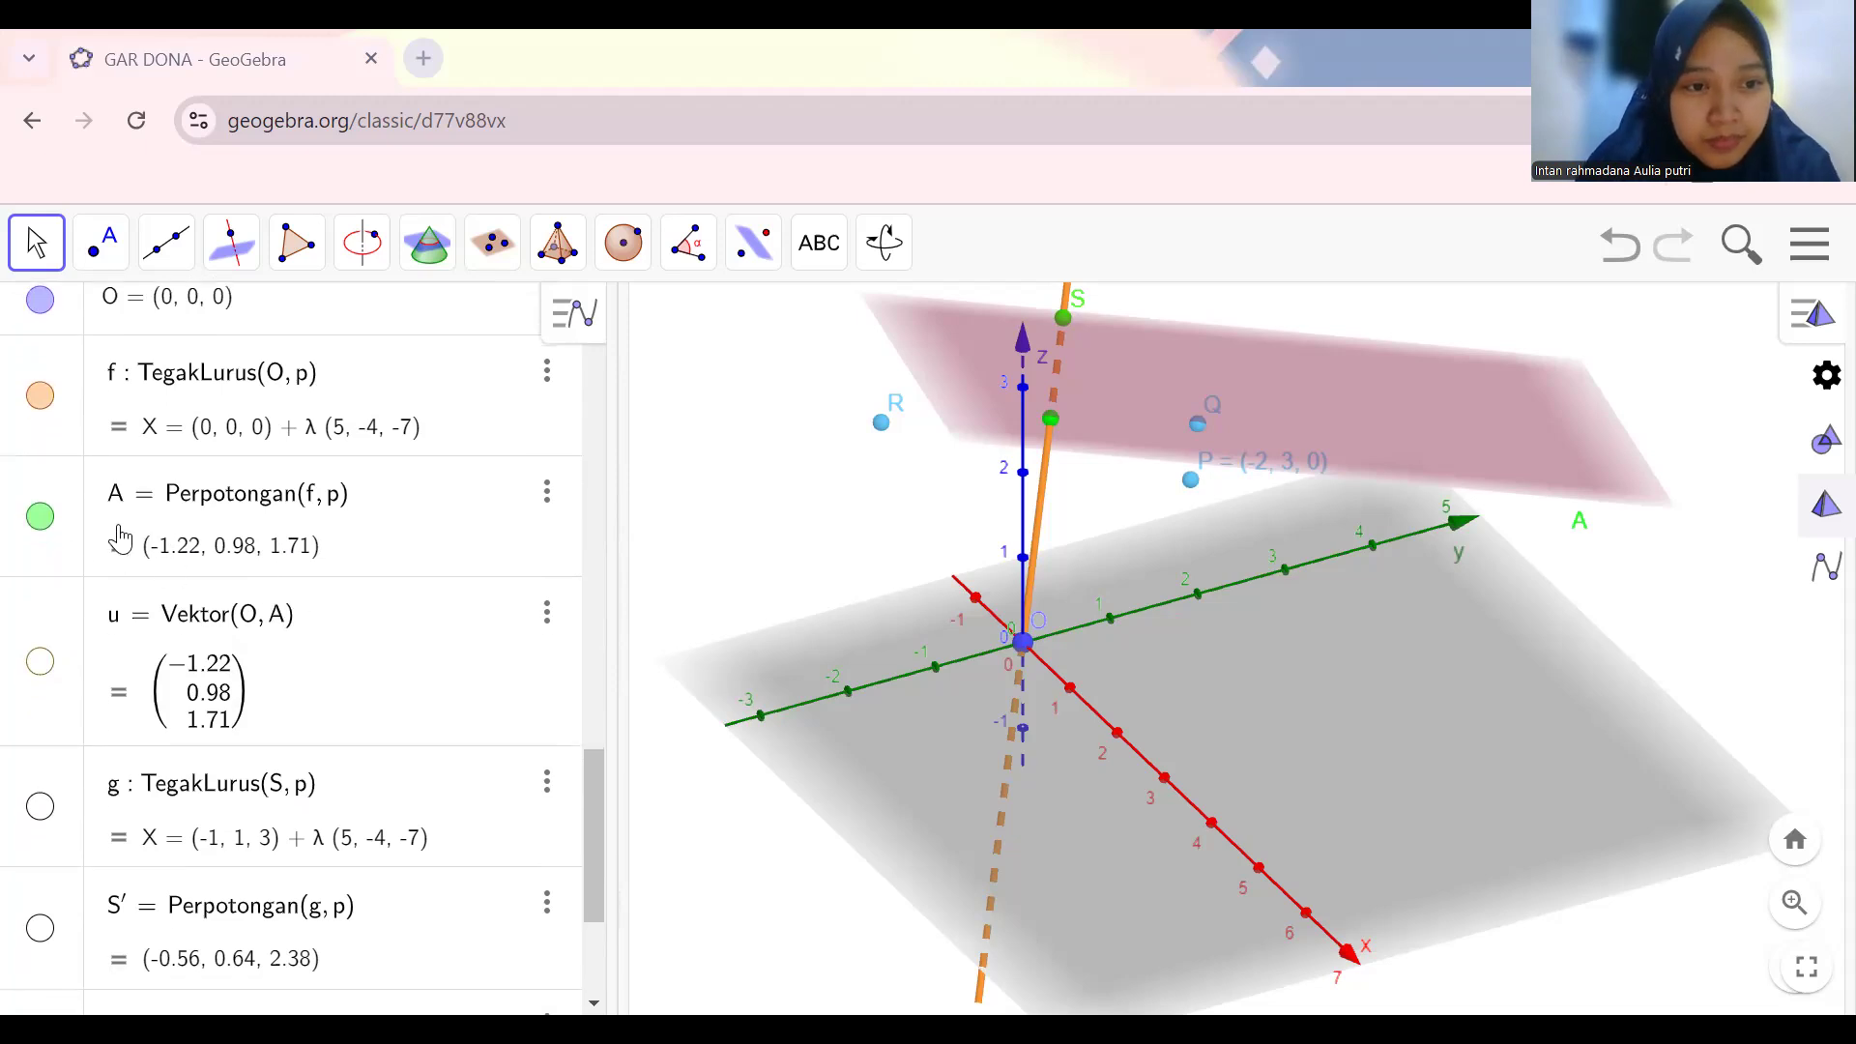
pyautogui.click(40, 663)
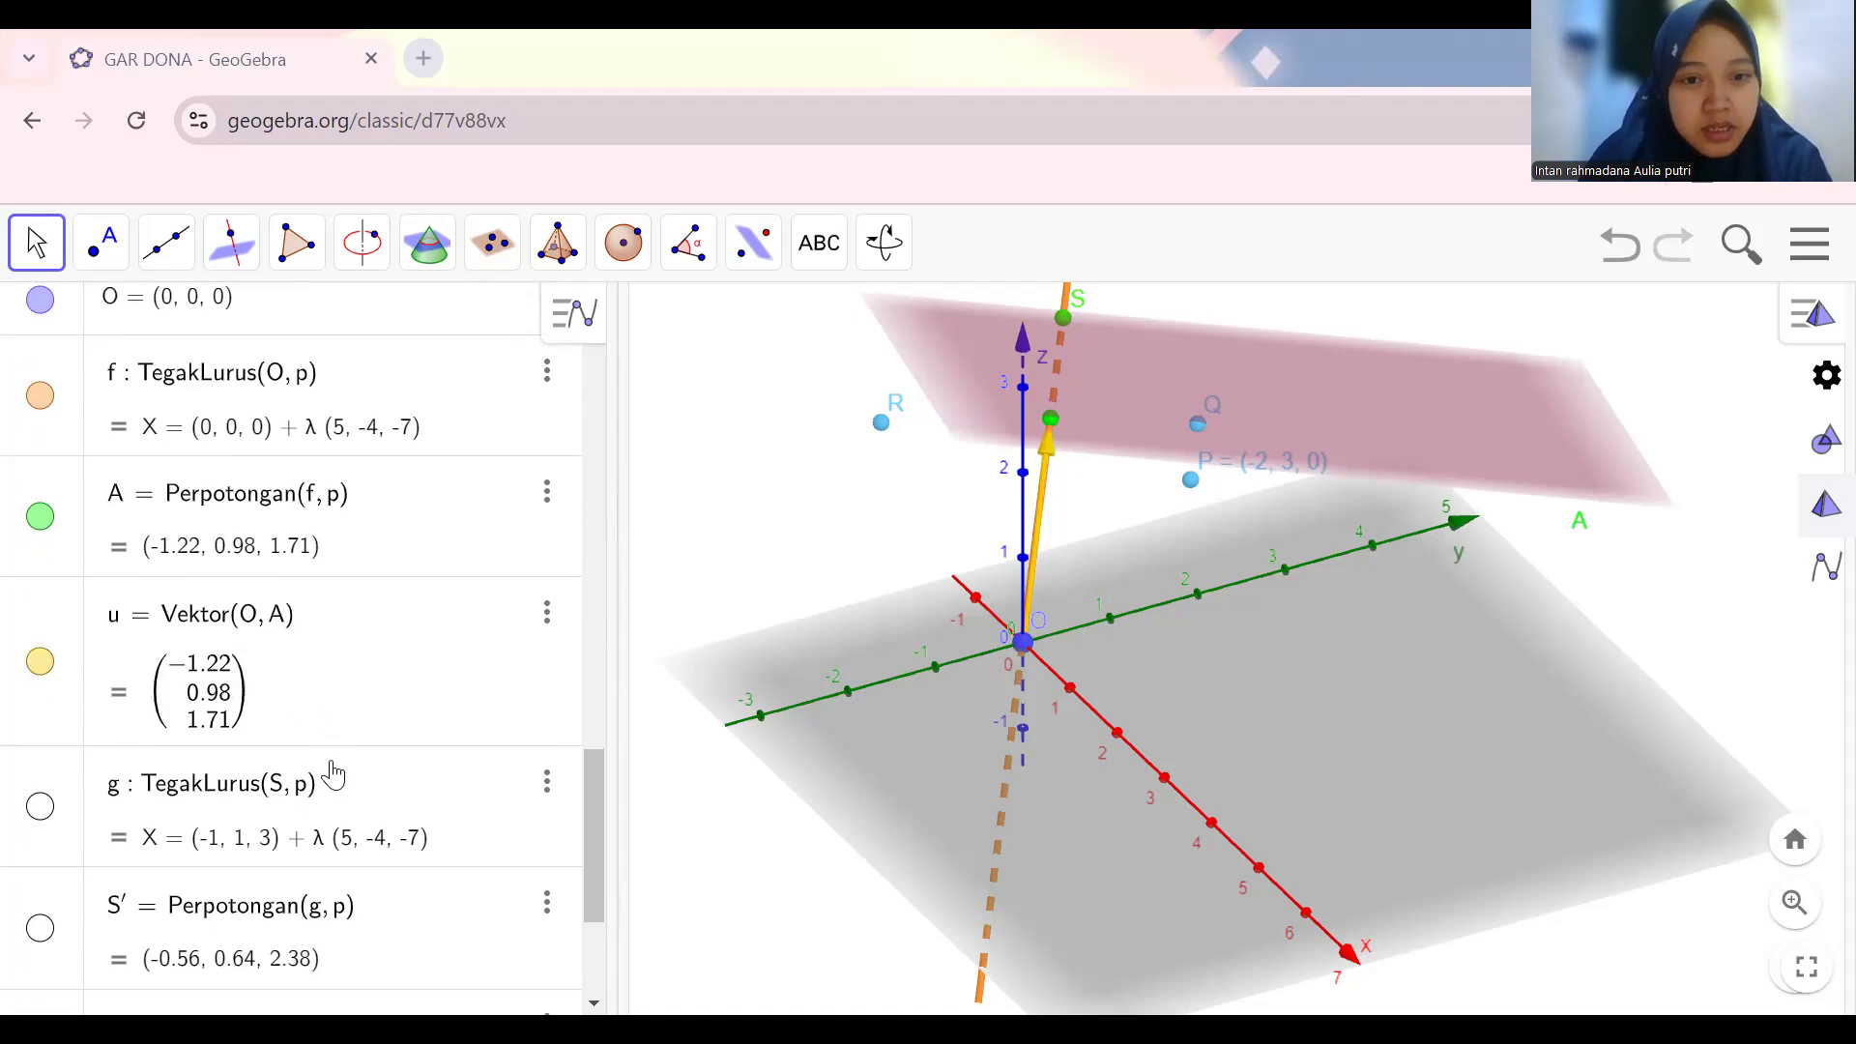
# Present the Perpendicular Line tool and show line g through point S perpendicular to plane p.
pyautogui.scroll(-3, 333, 775)
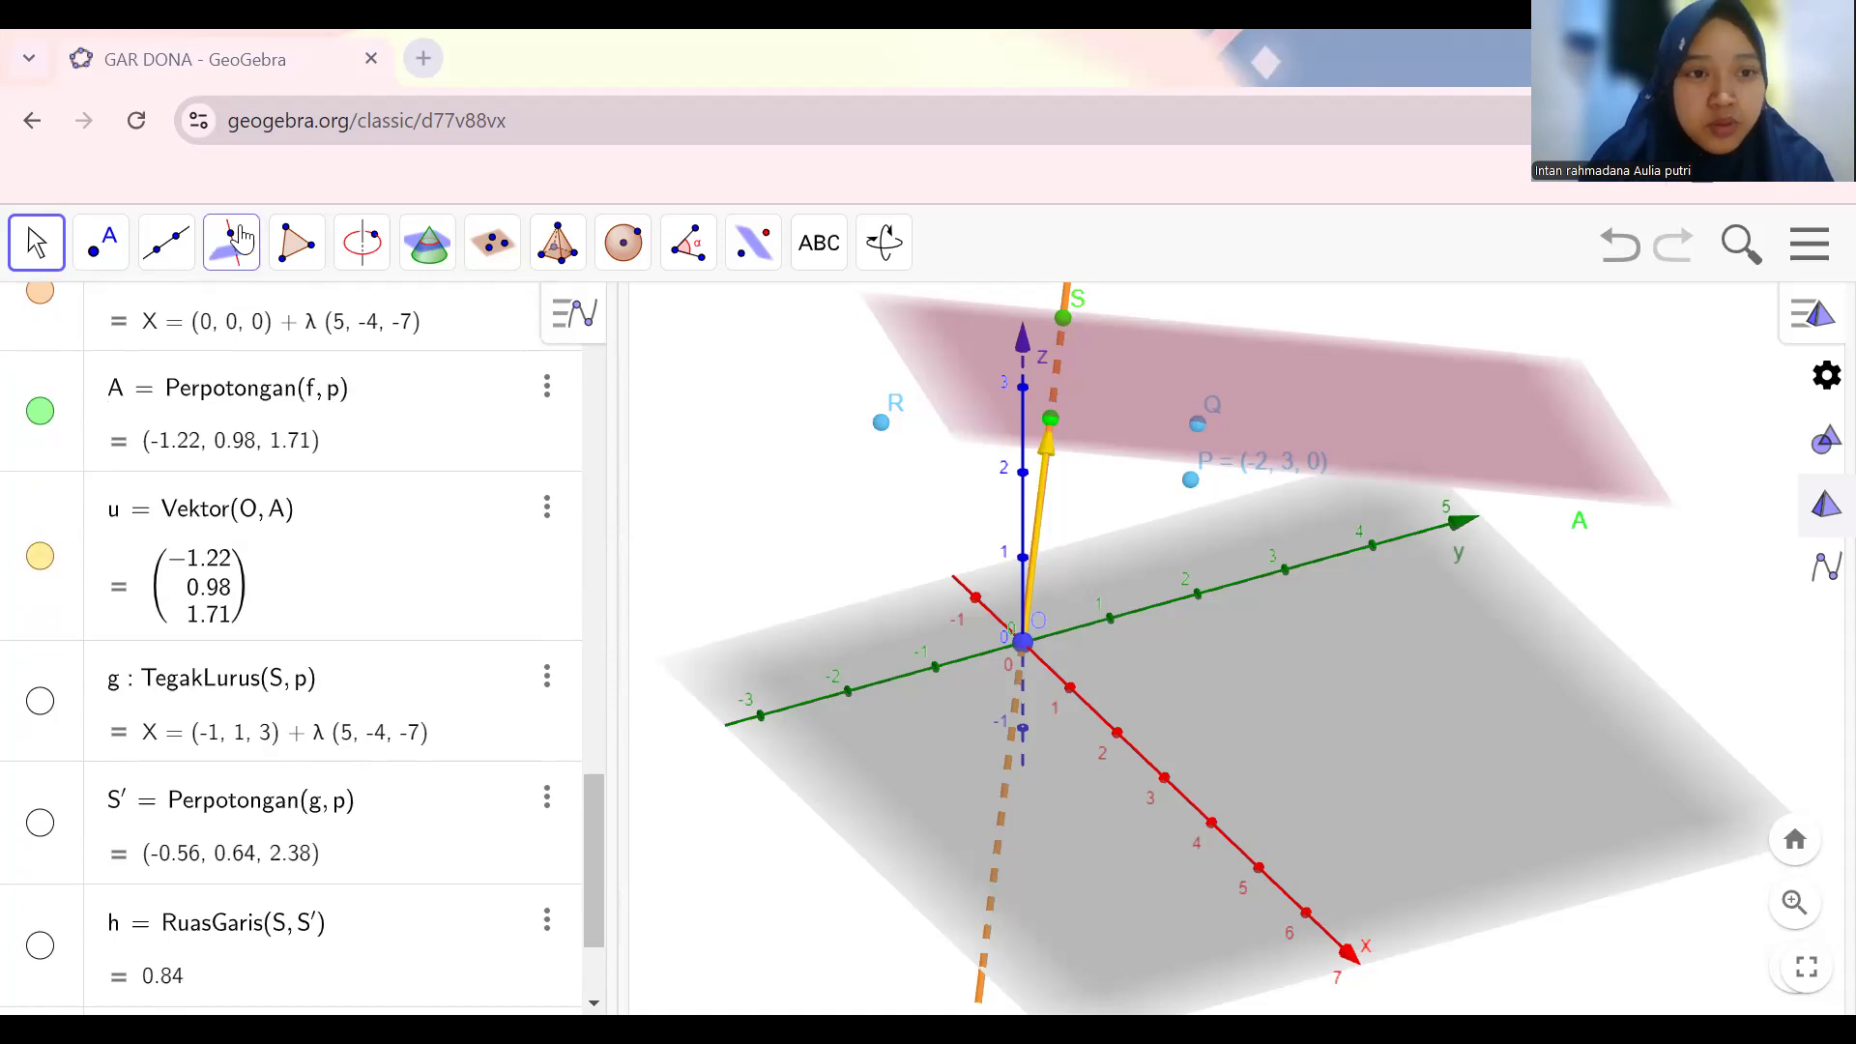
pyautogui.click(241, 237)
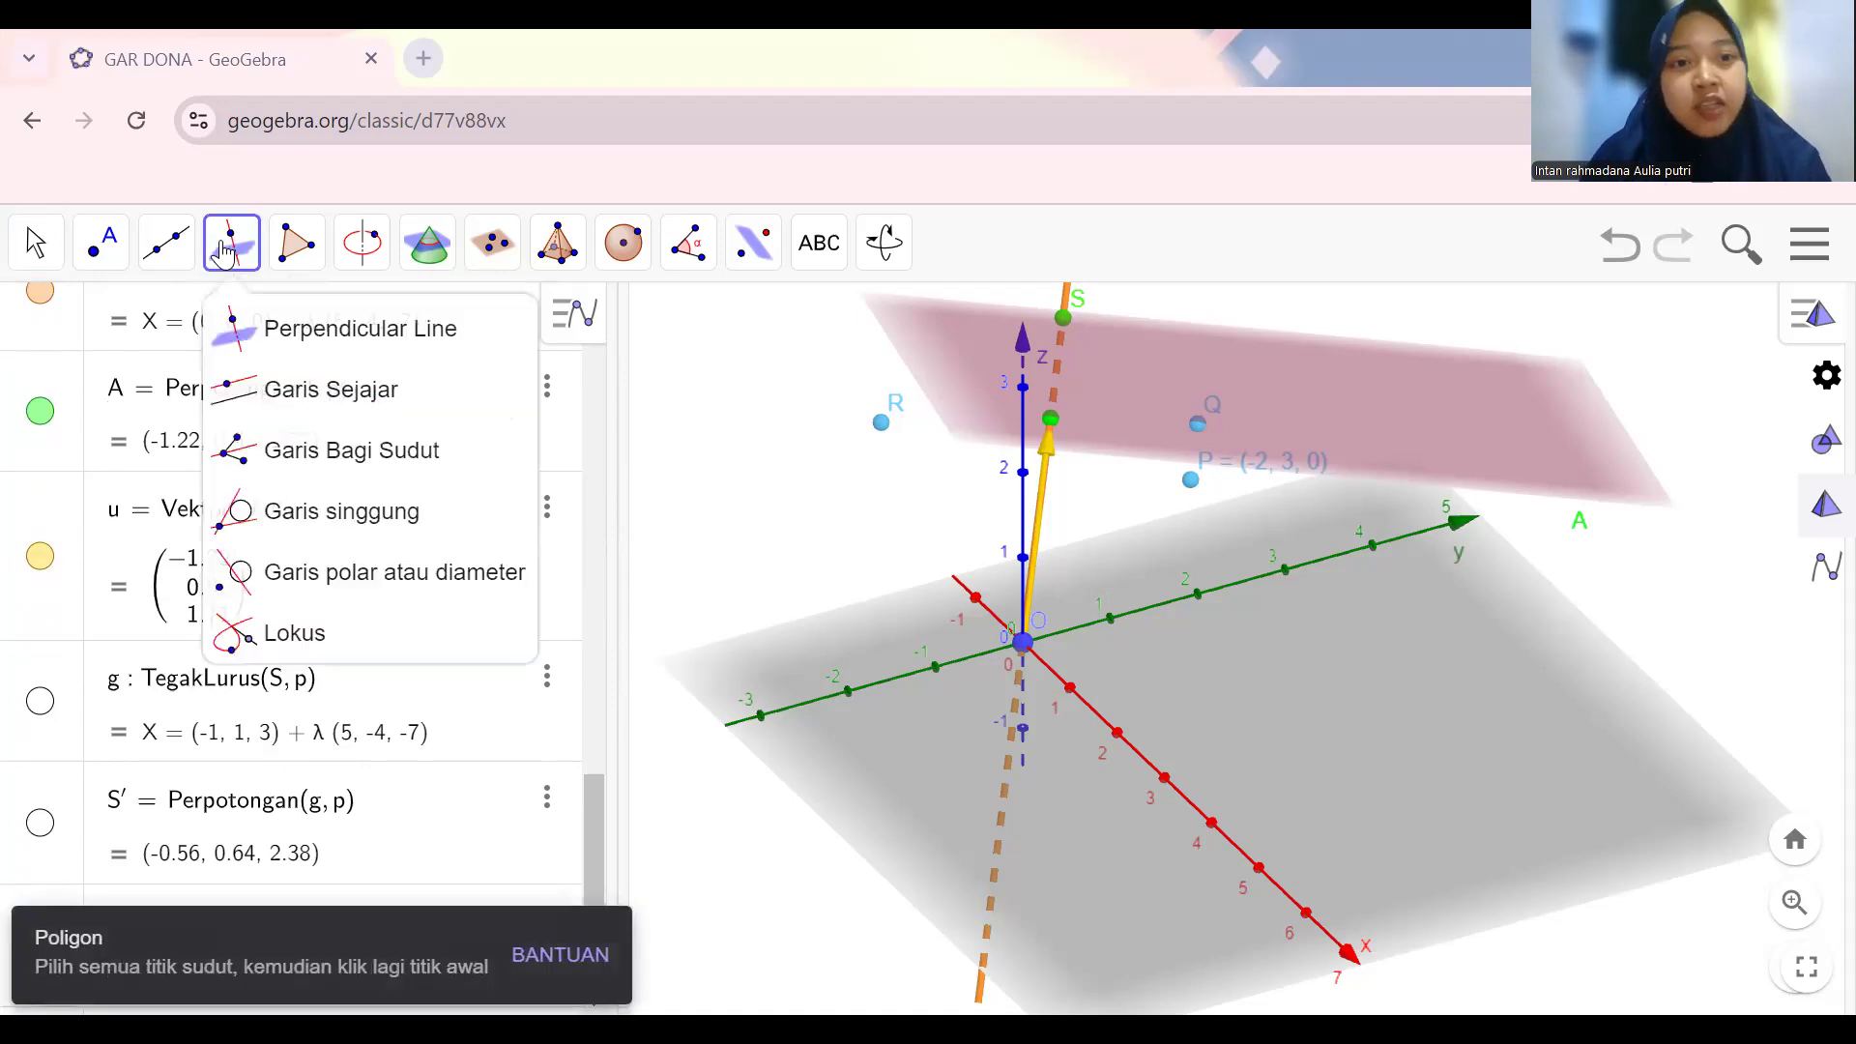
pyautogui.click(248, 321)
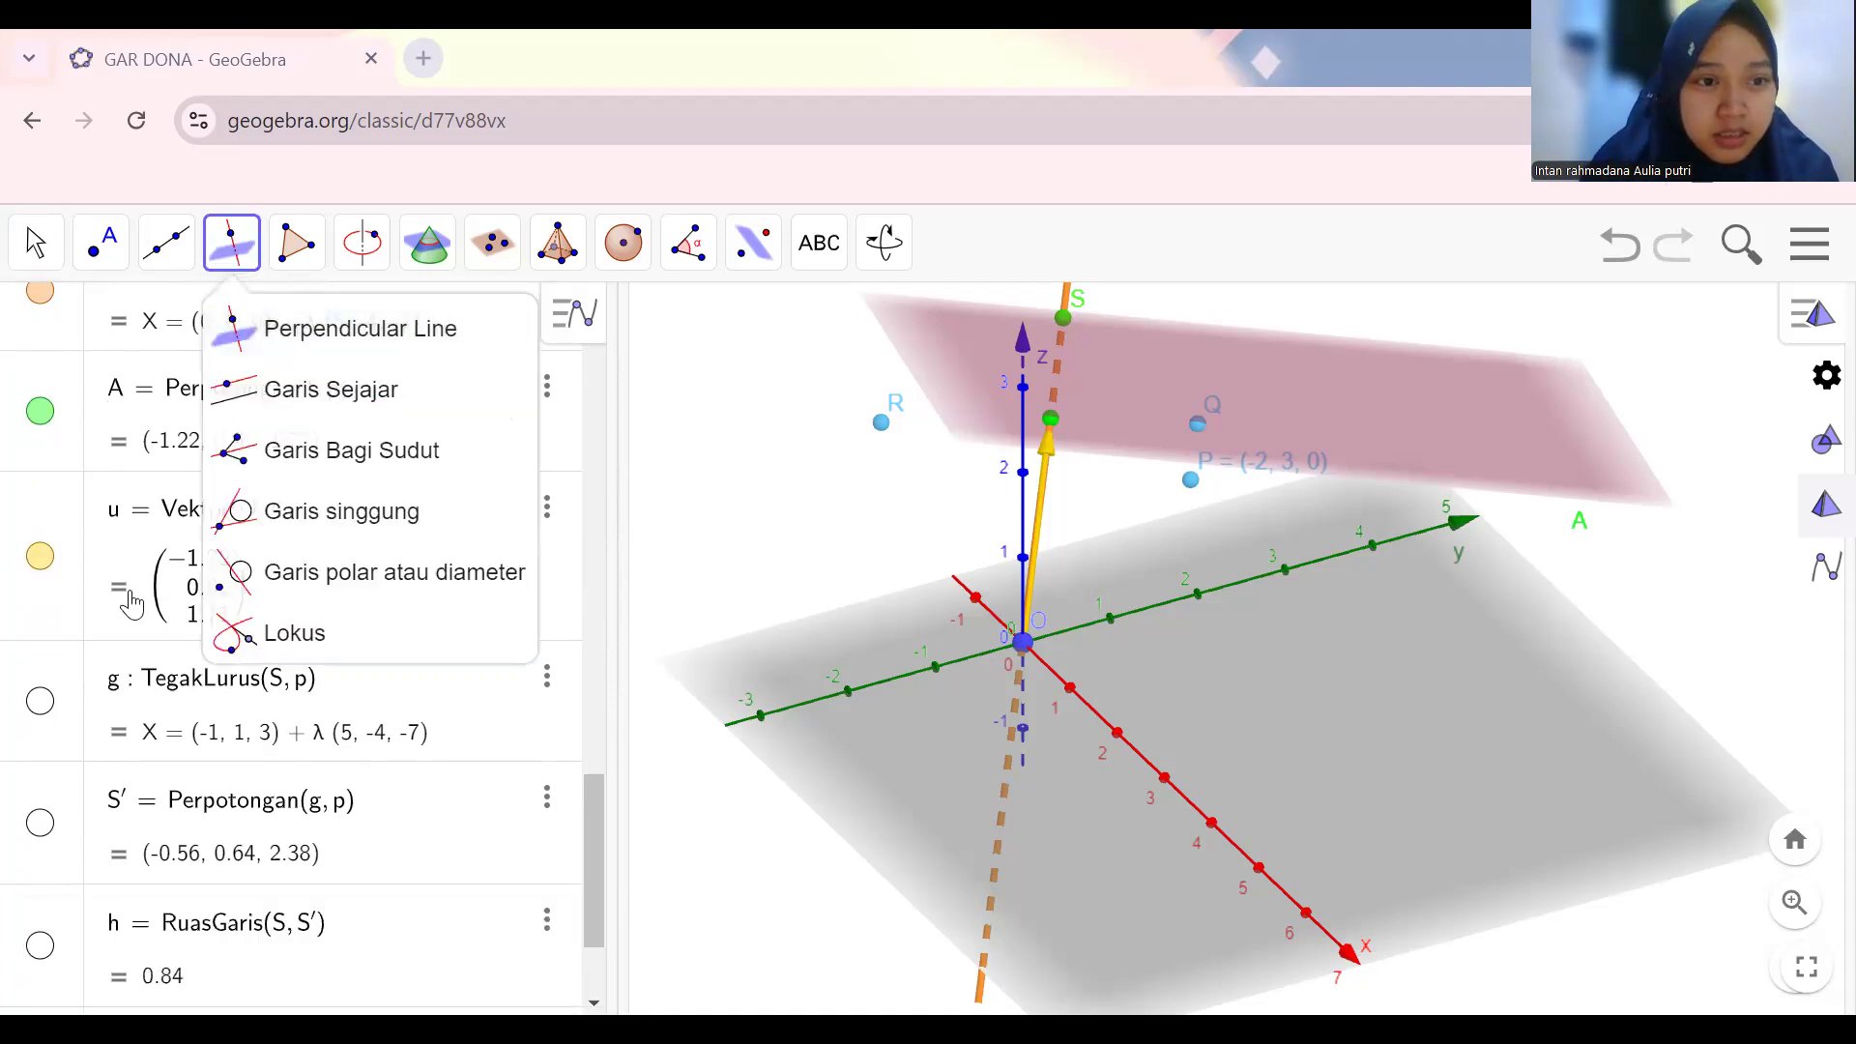
pyautogui.click(42, 703)
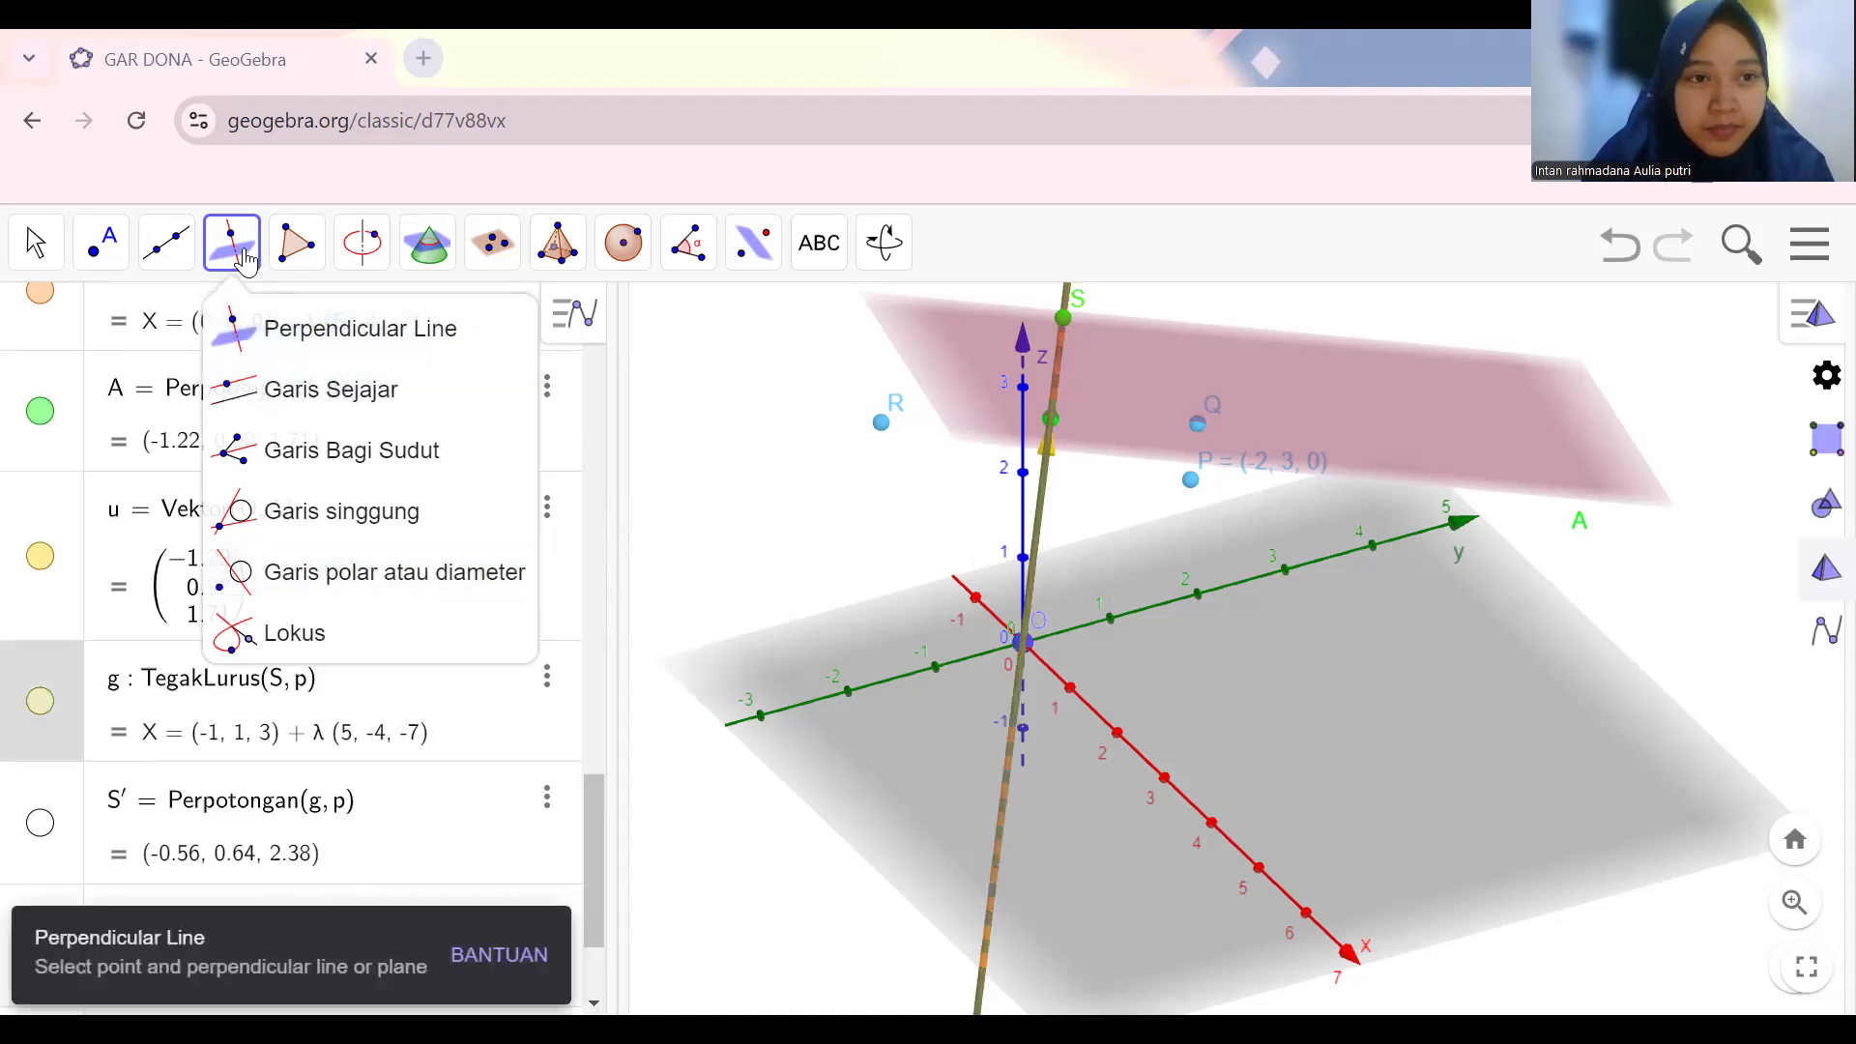
pyautogui.click(253, 264)
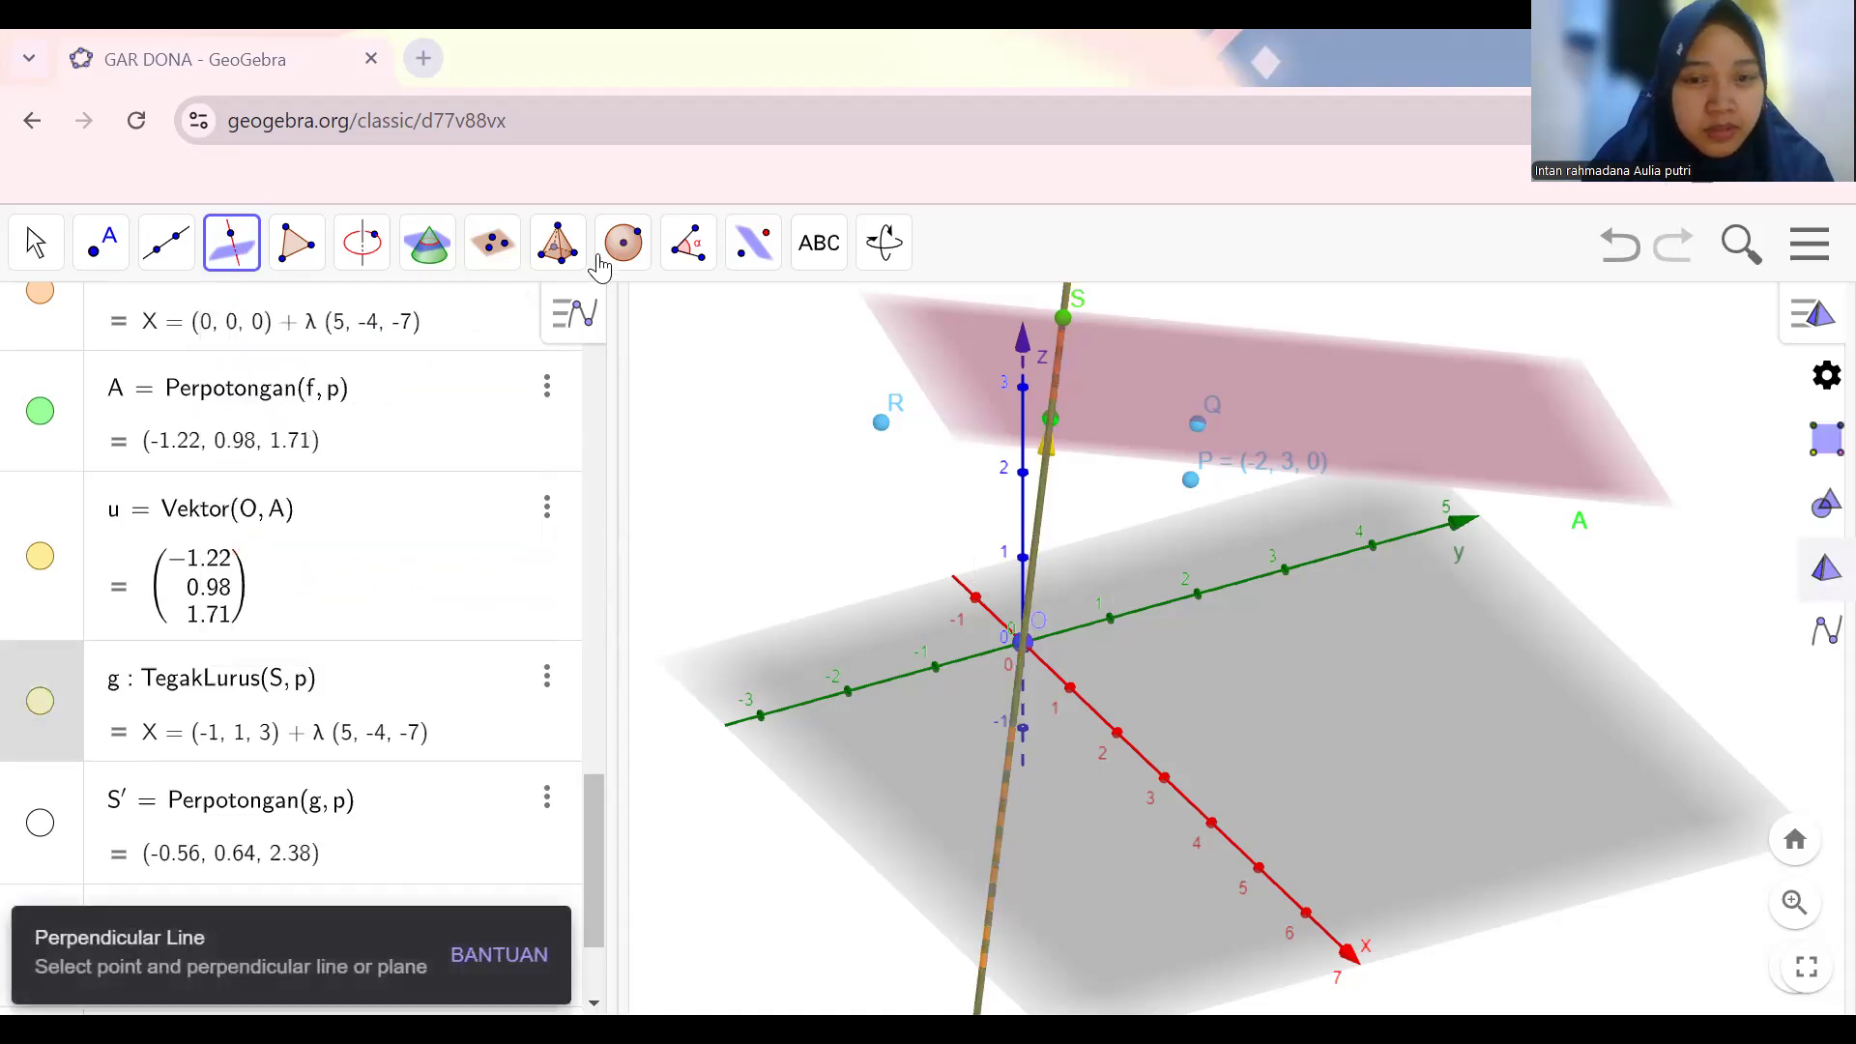
pyautogui.click(36, 244)
pyautogui.moveTo(1217, 601); pyautogui.dragTo(1131, 578)
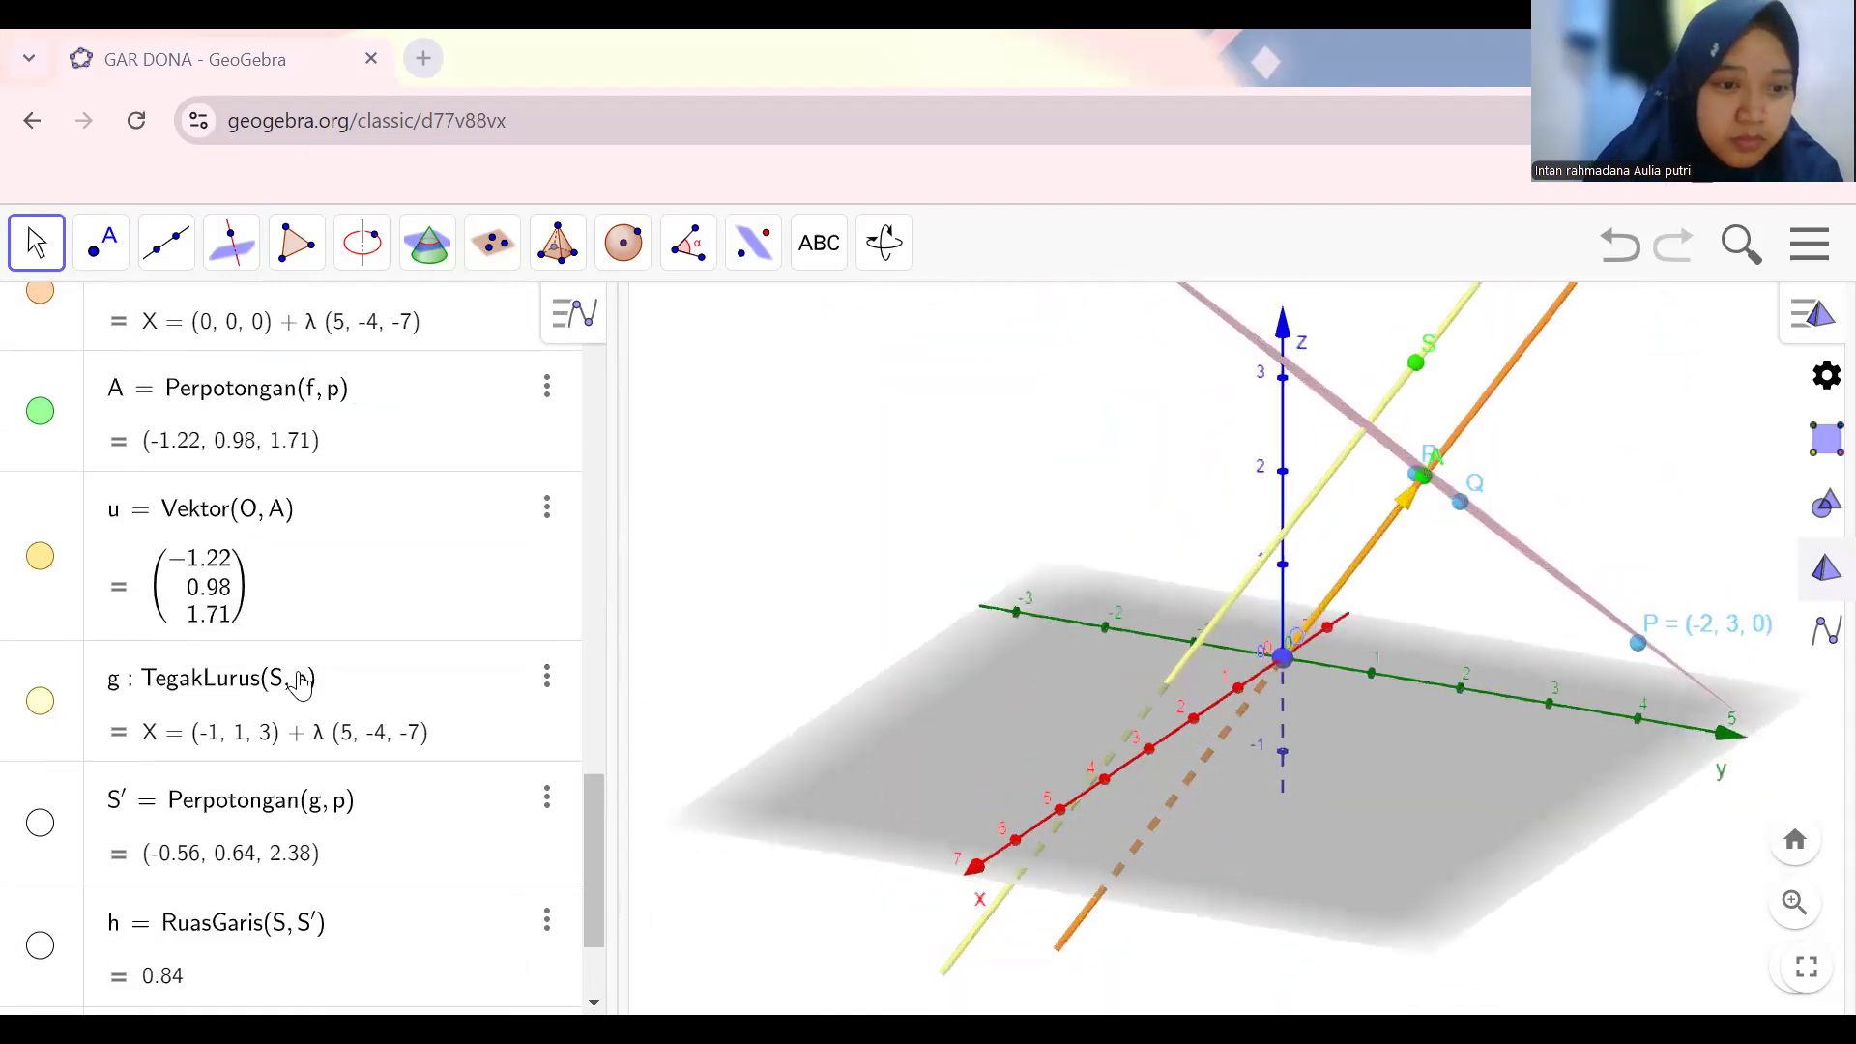
# Present the Perpotongan Dua Objek tool and show point S′, the intersection of line g and plane p.
pyautogui.scroll(-1, 257, 817)
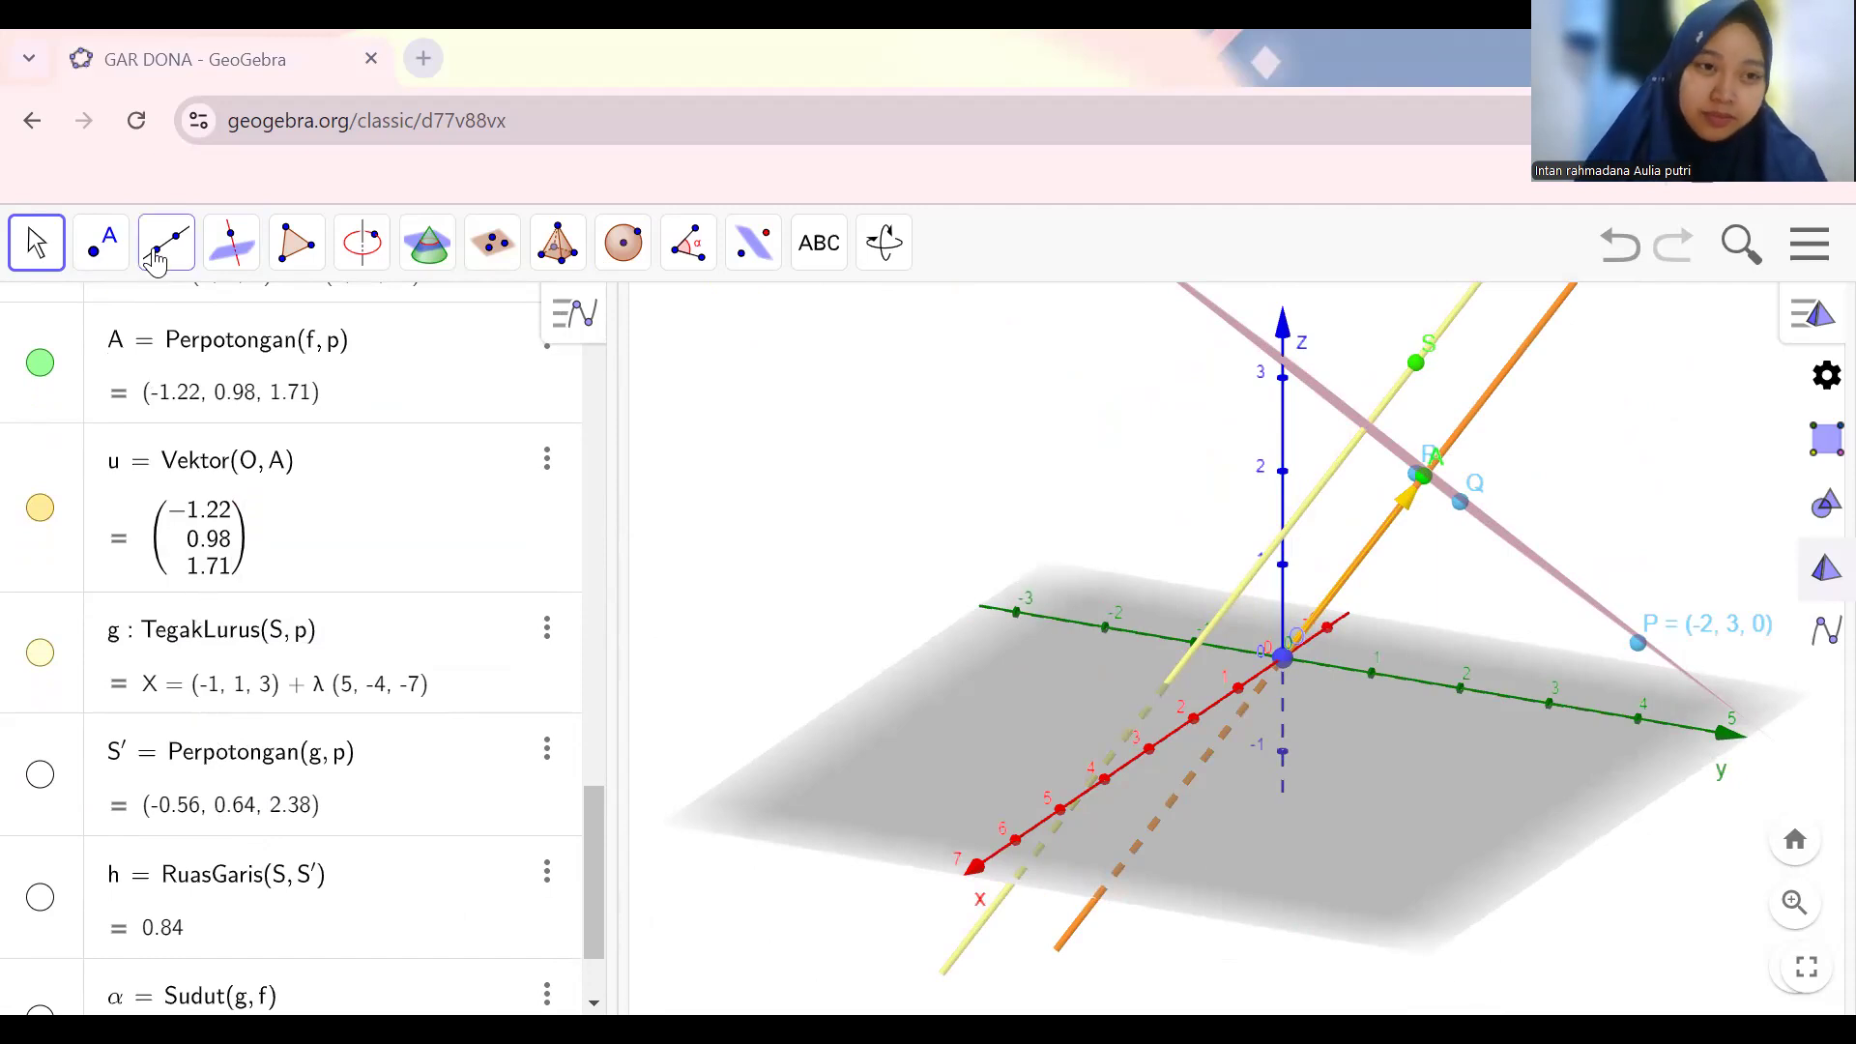
pyautogui.click(101, 242)
pyautogui.moveTo(166, 244)
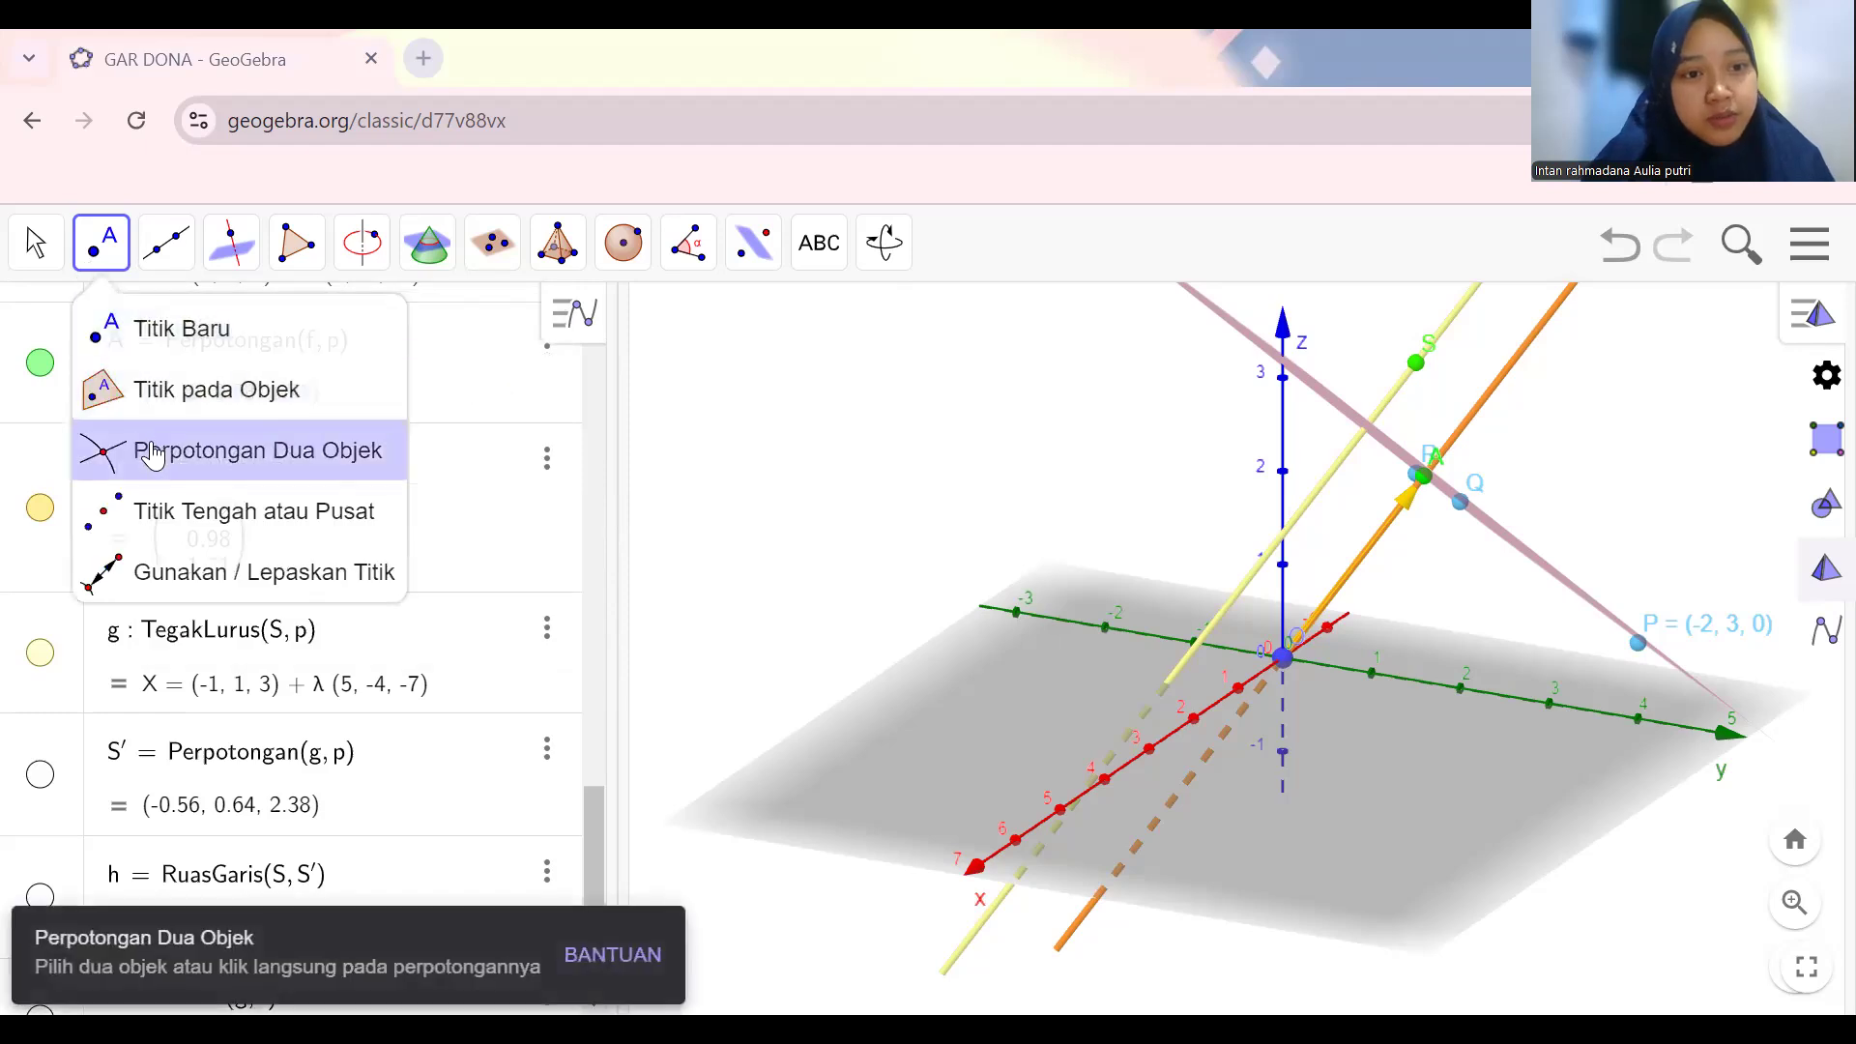
pyautogui.click(39, 776)
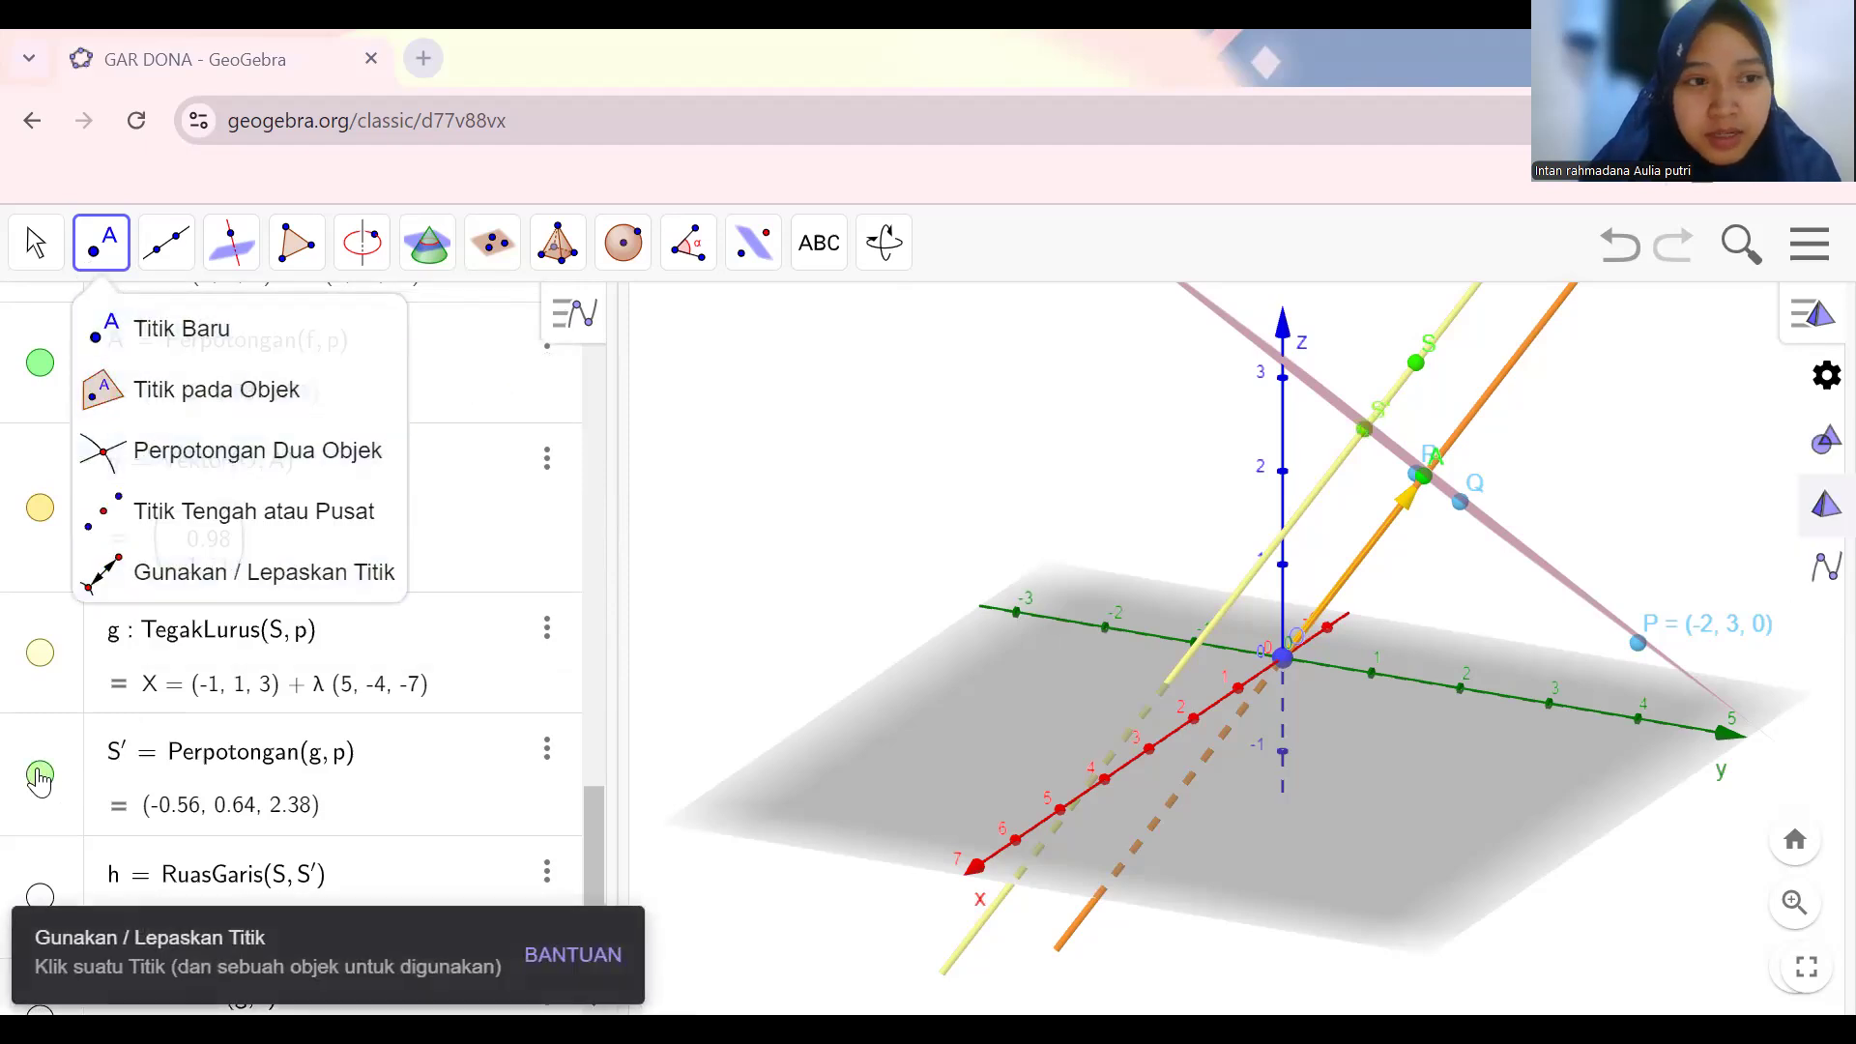
pyautogui.click(36, 241)
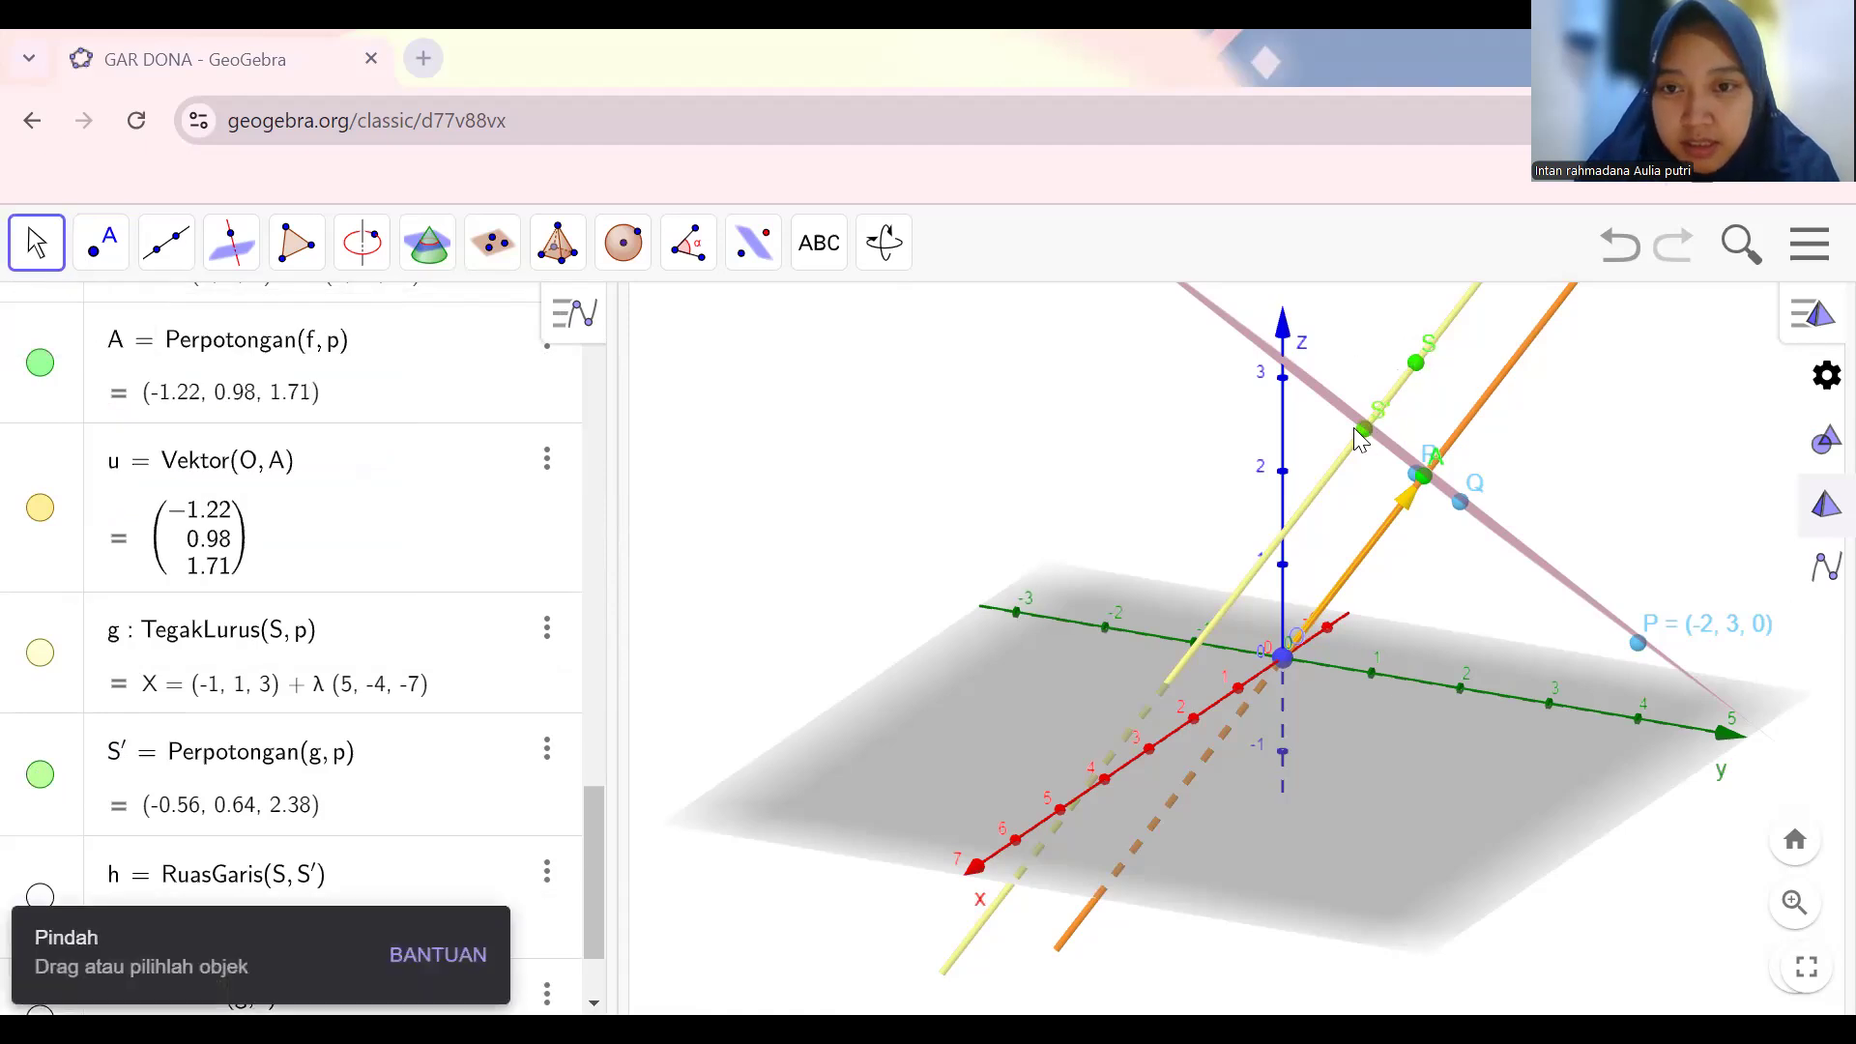
pyautogui.moveTo(1325, 435); pyautogui.dragTo(1363, 438)
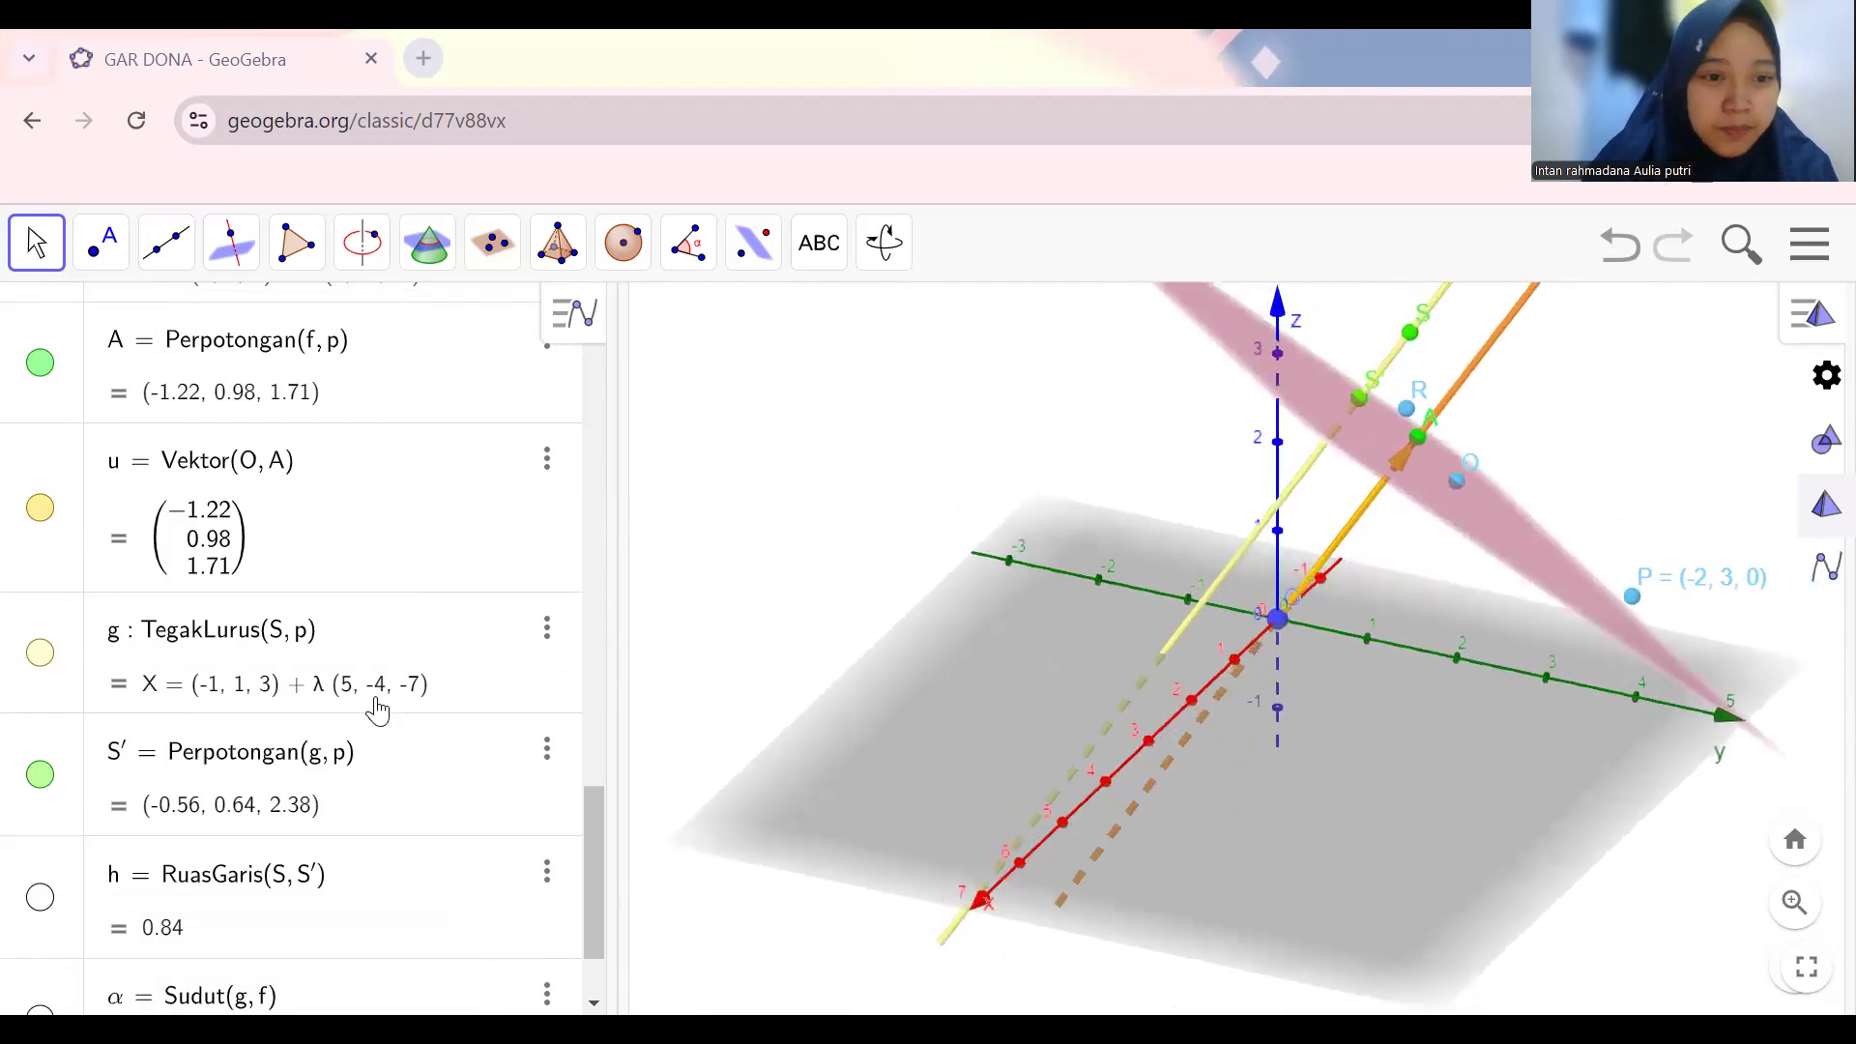
# Show segment h connecting point S to point S′ on plane p.
pyautogui.scroll(-2, 340, 759)
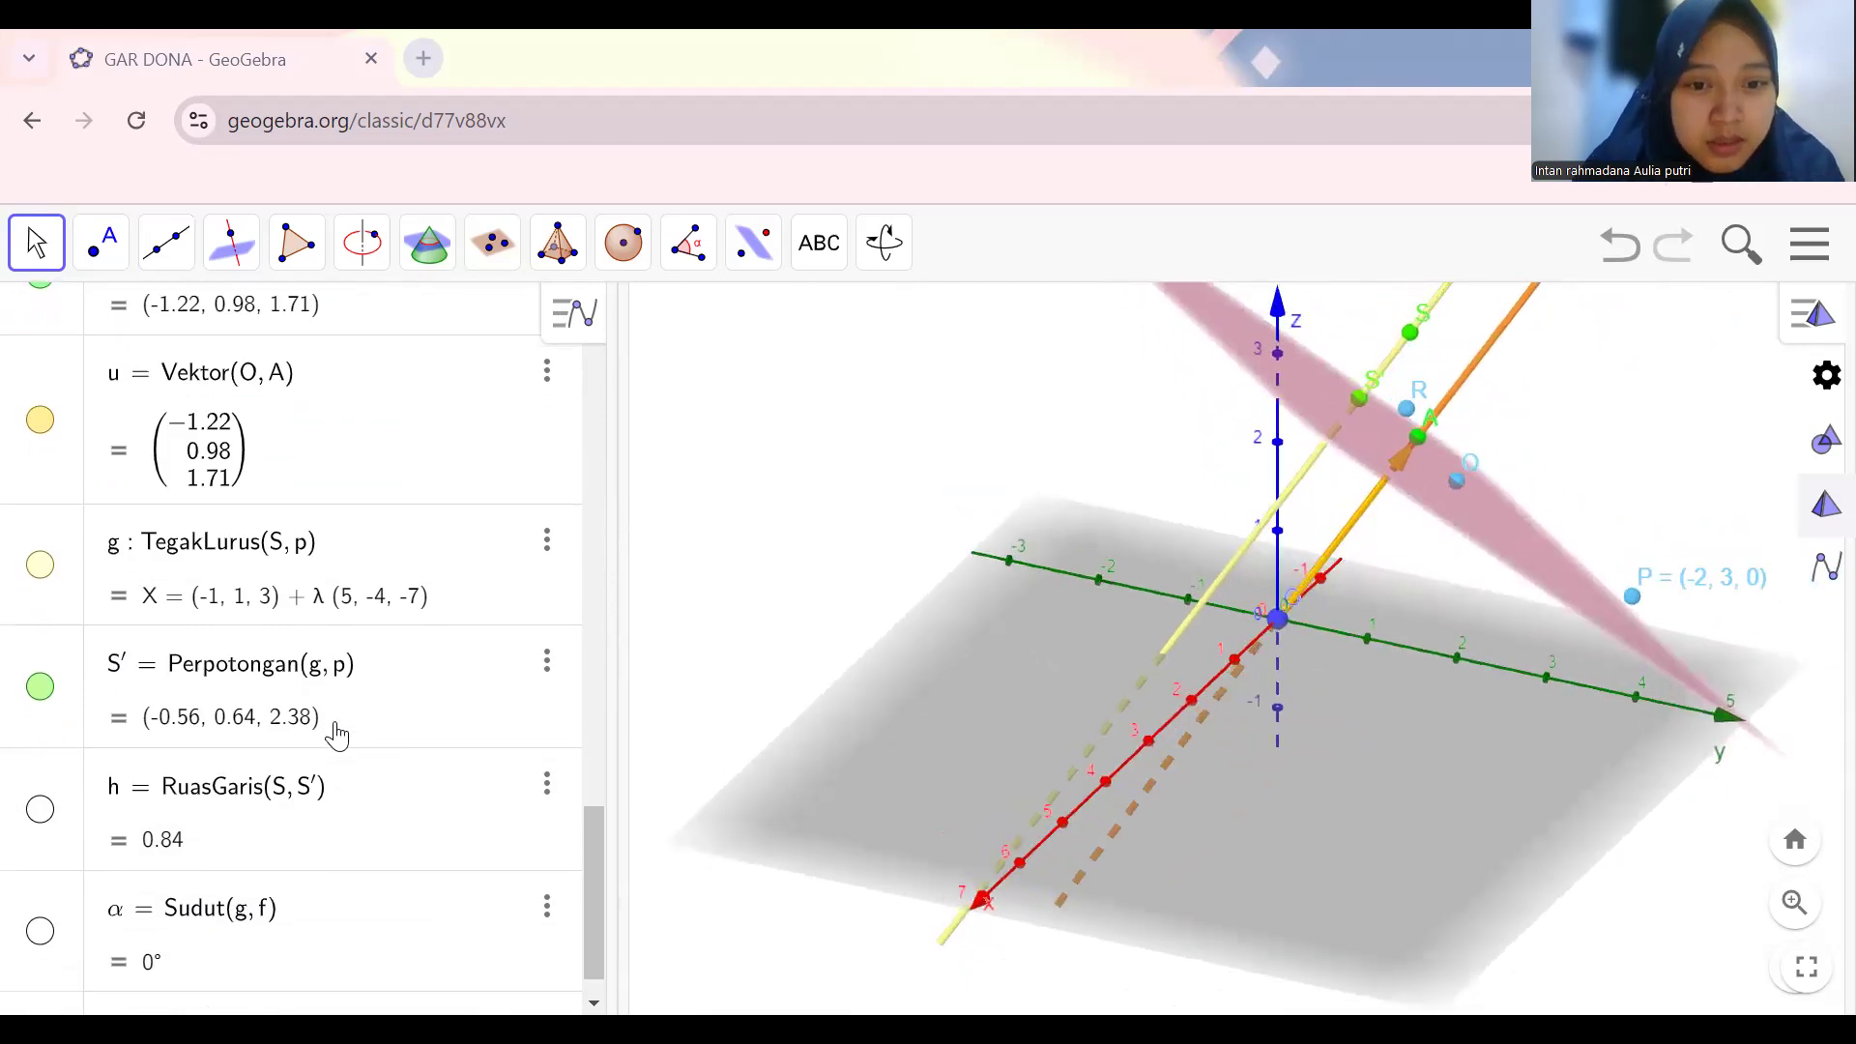
pyautogui.scroll(-1, 336, 735)
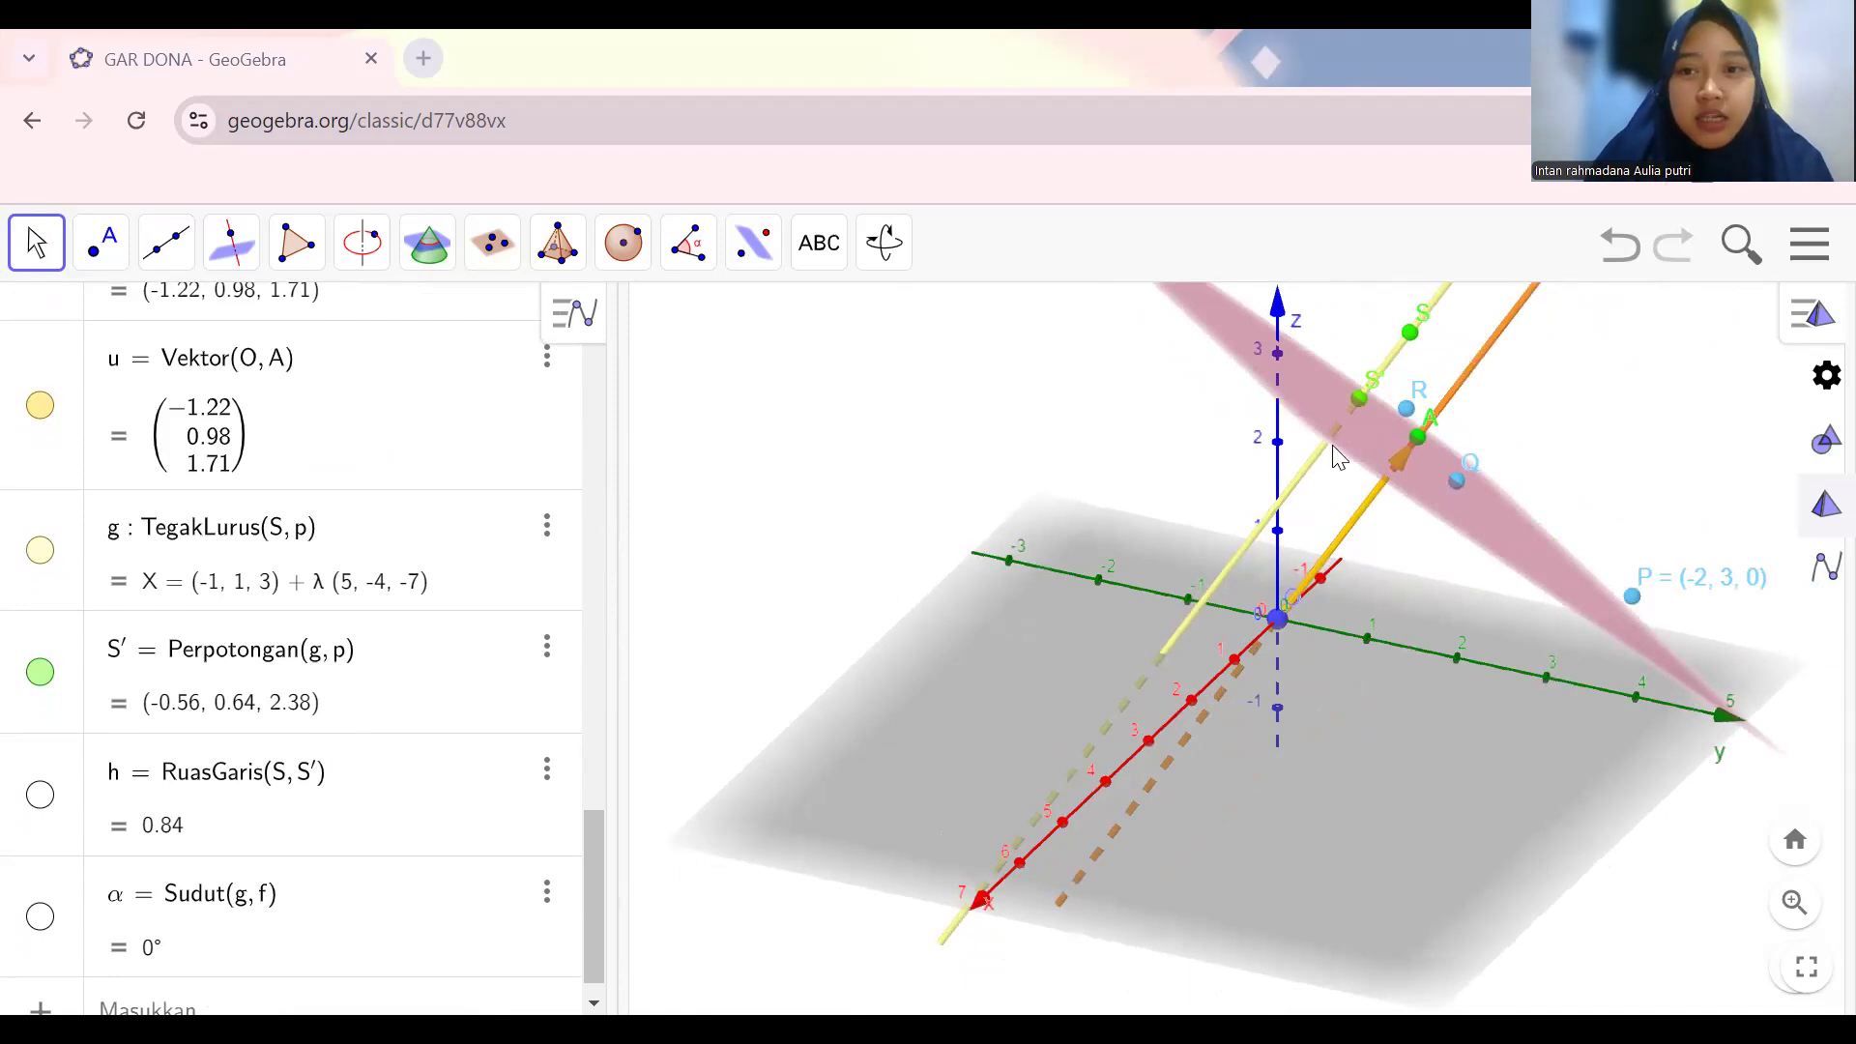
pyautogui.scroll(-2, 1363, 499)
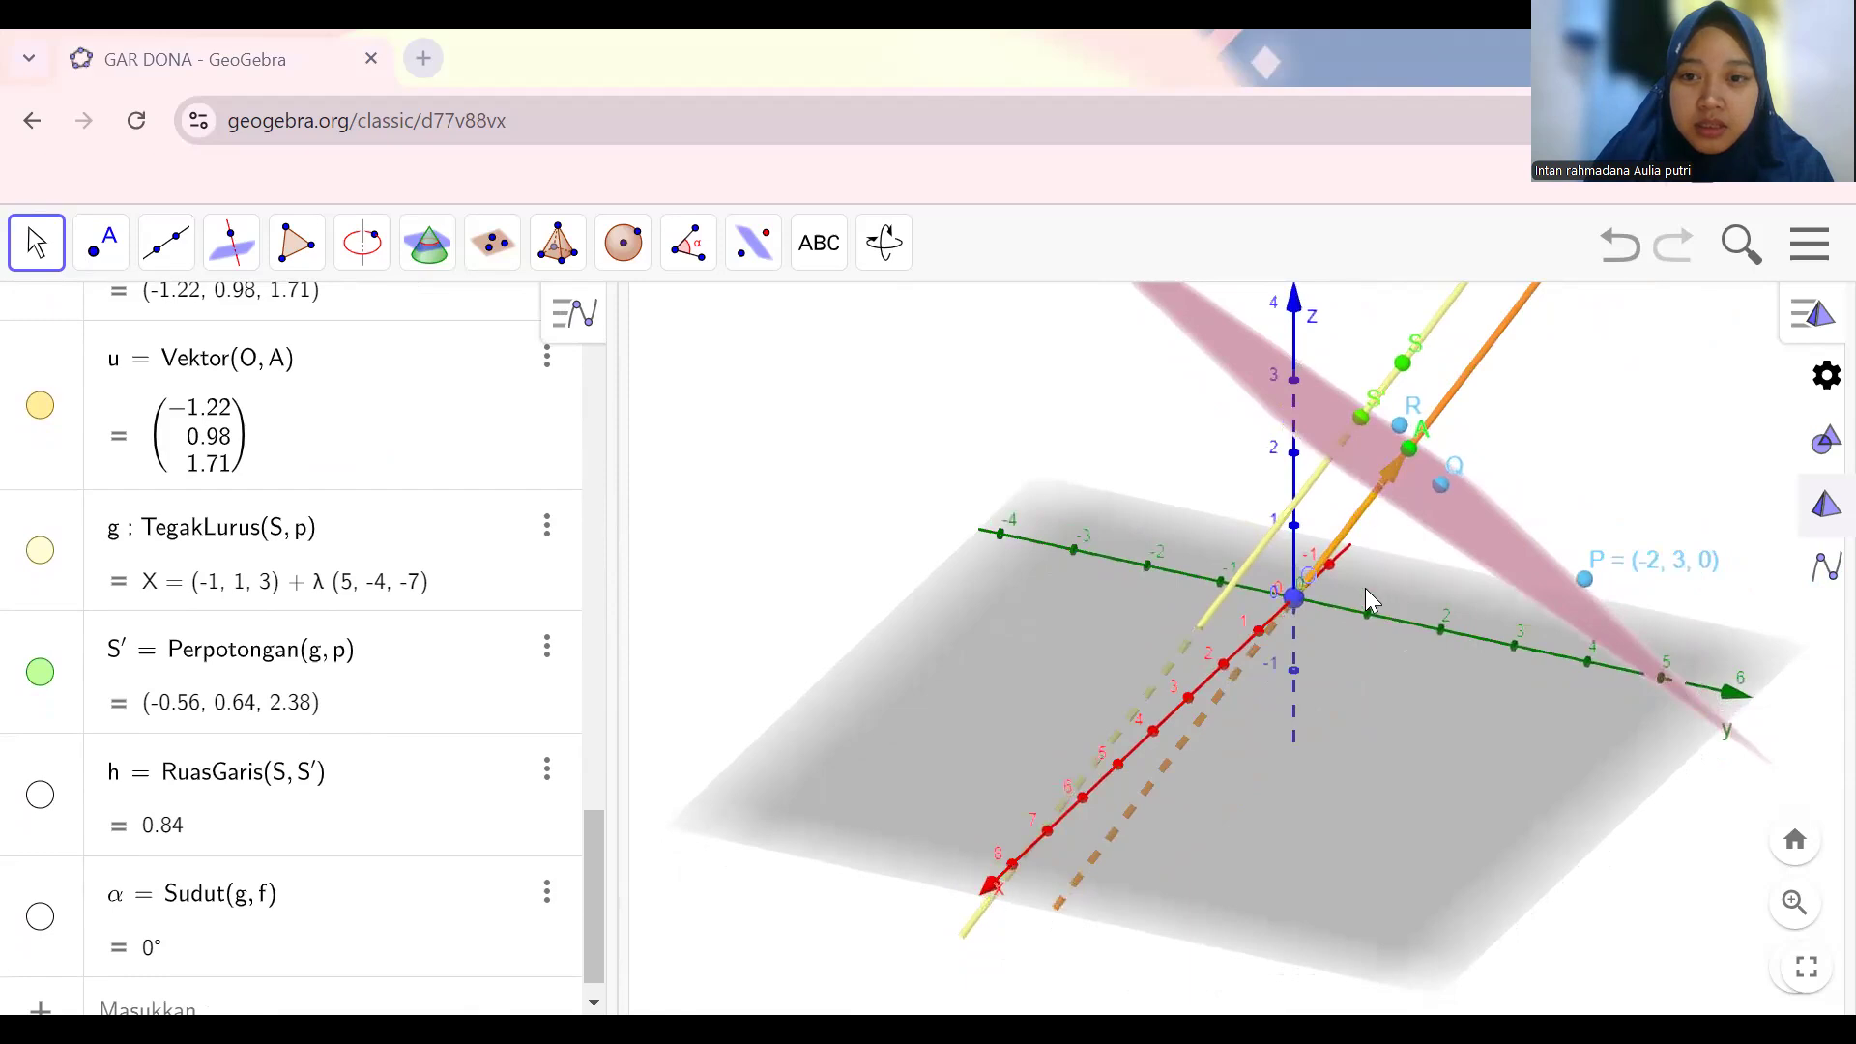
pyautogui.moveTo(1365, 588); pyautogui.dragTo(1235, 564)
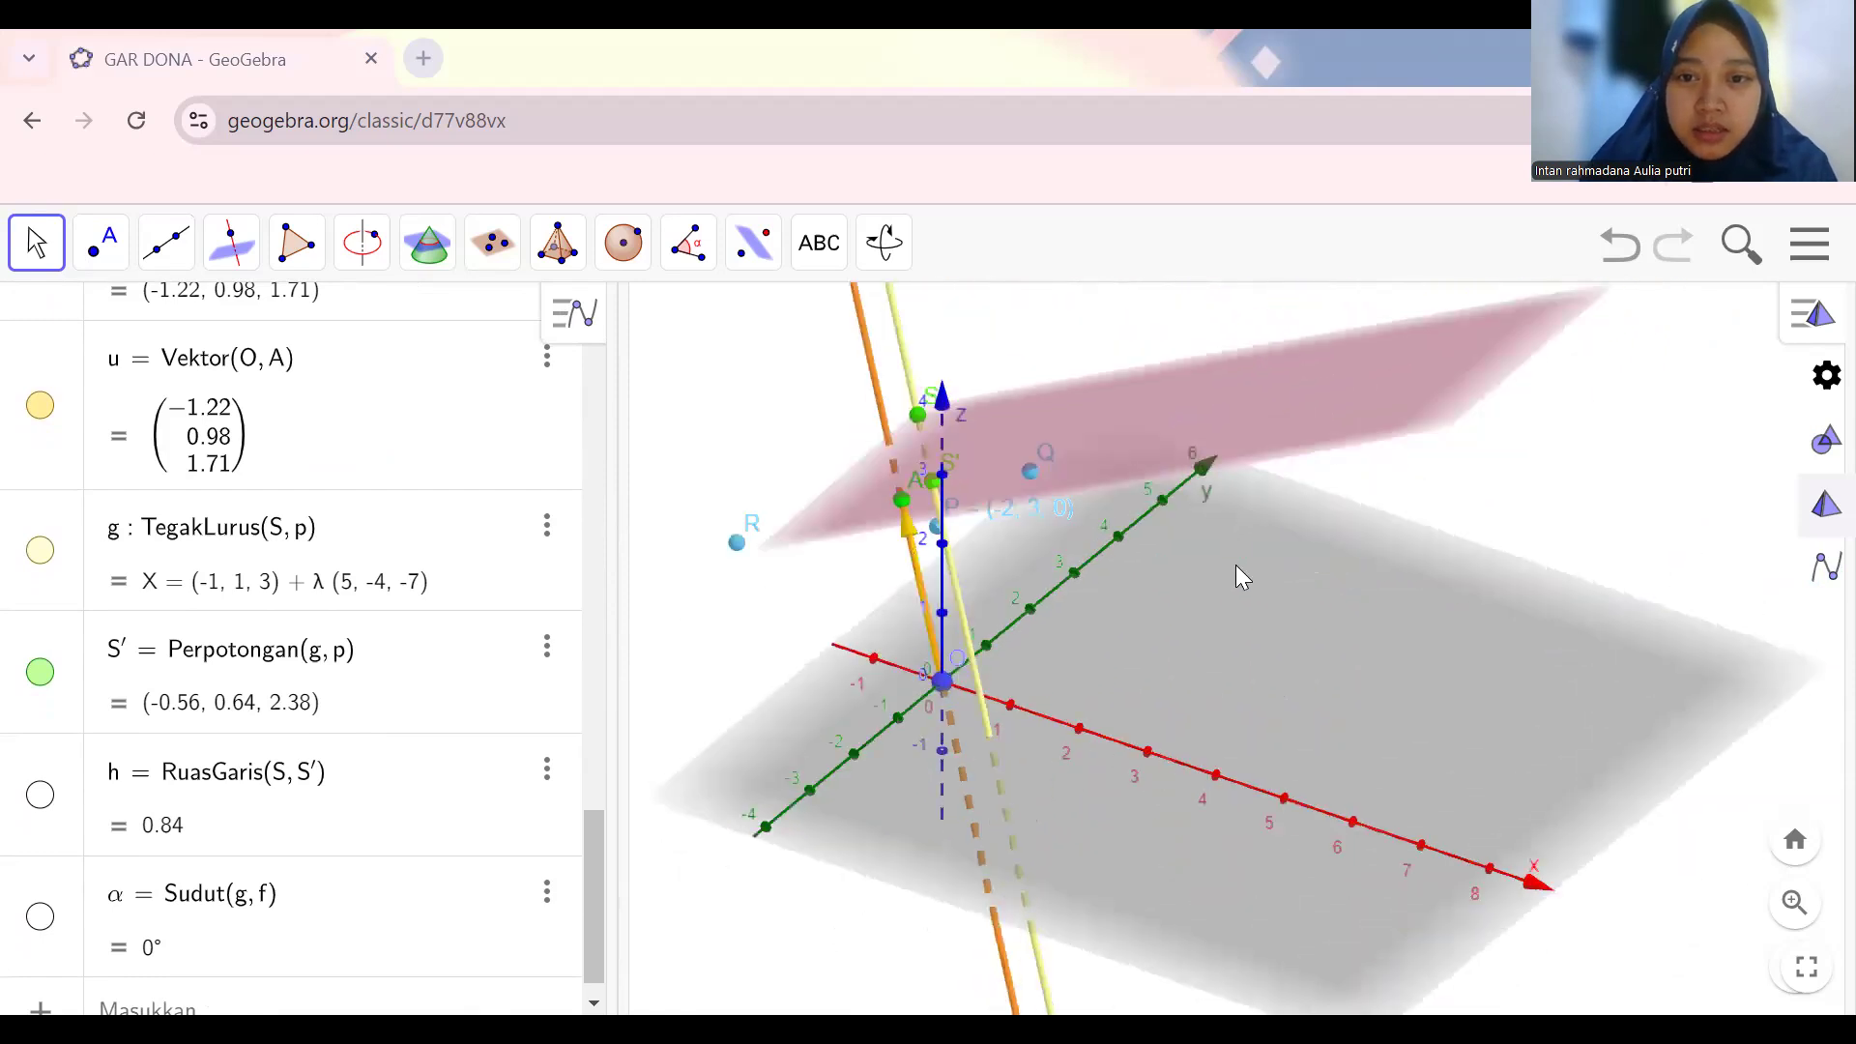
pyautogui.moveTo(1245, 644); pyautogui.dragTo(1114, 648)
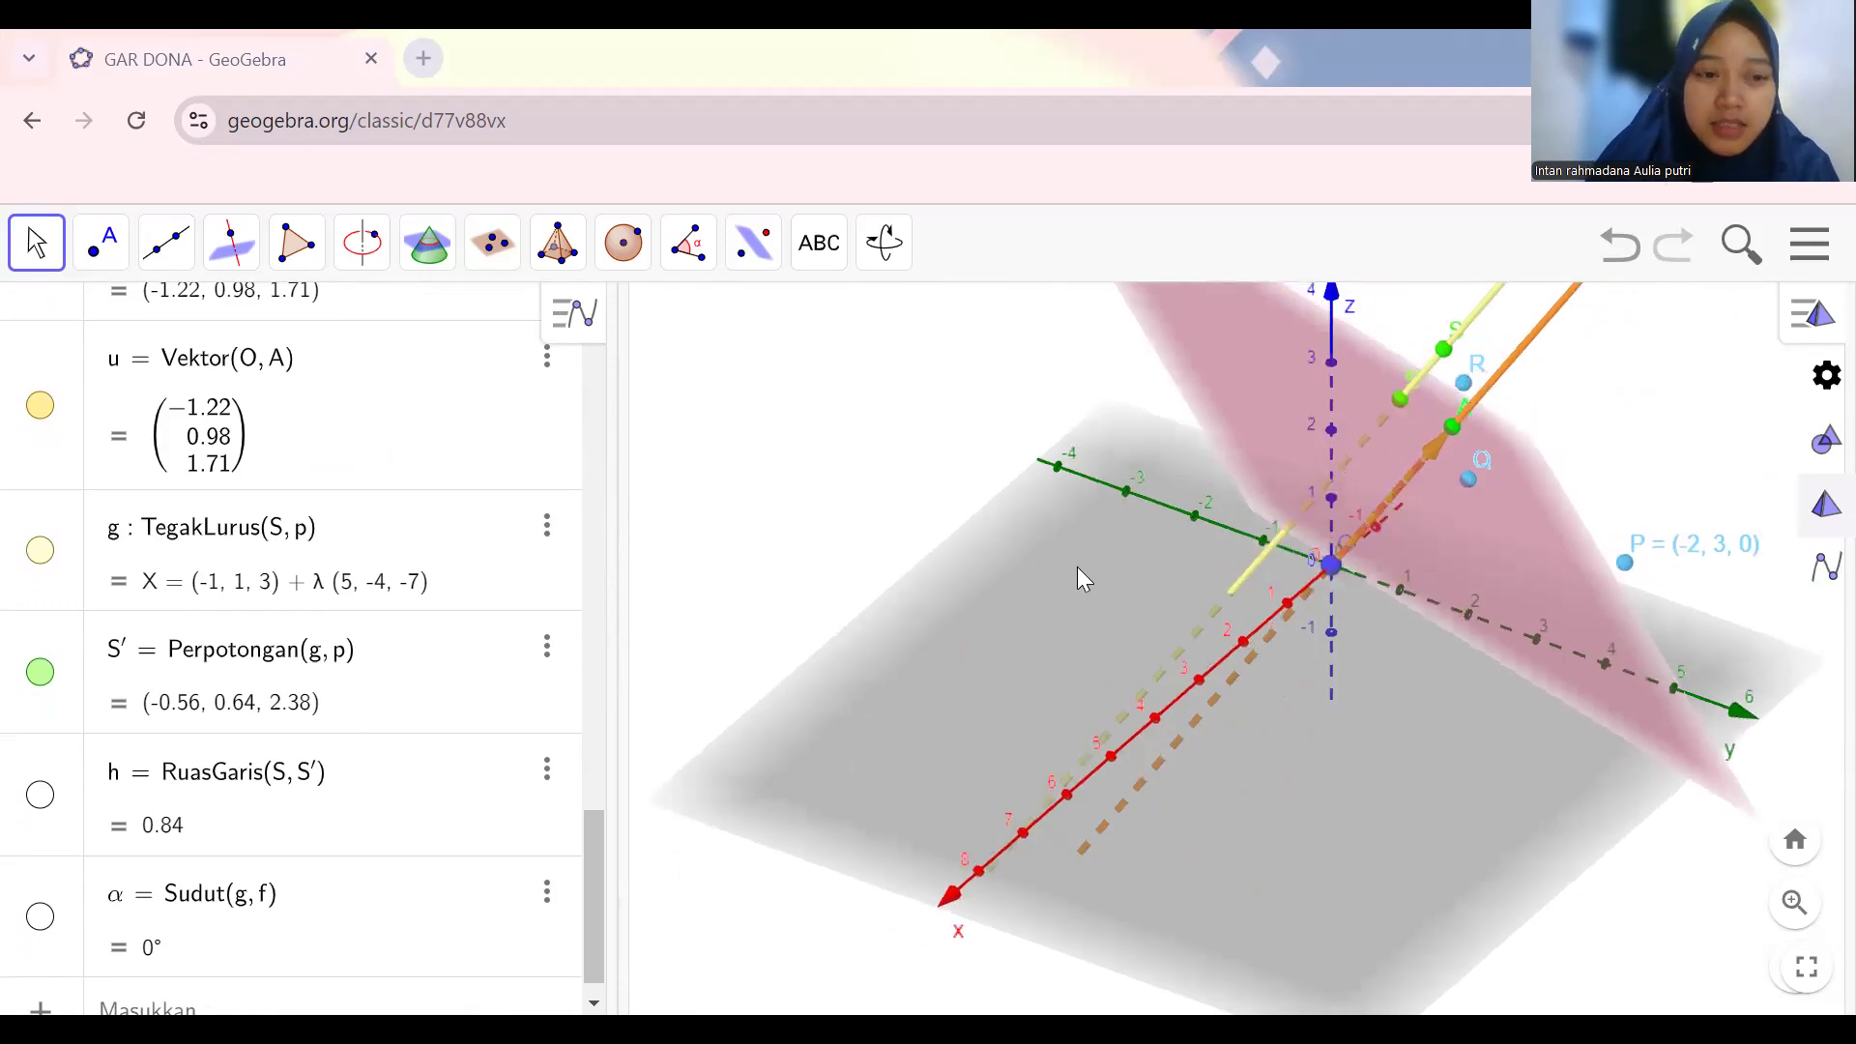
pyautogui.click(38, 795)
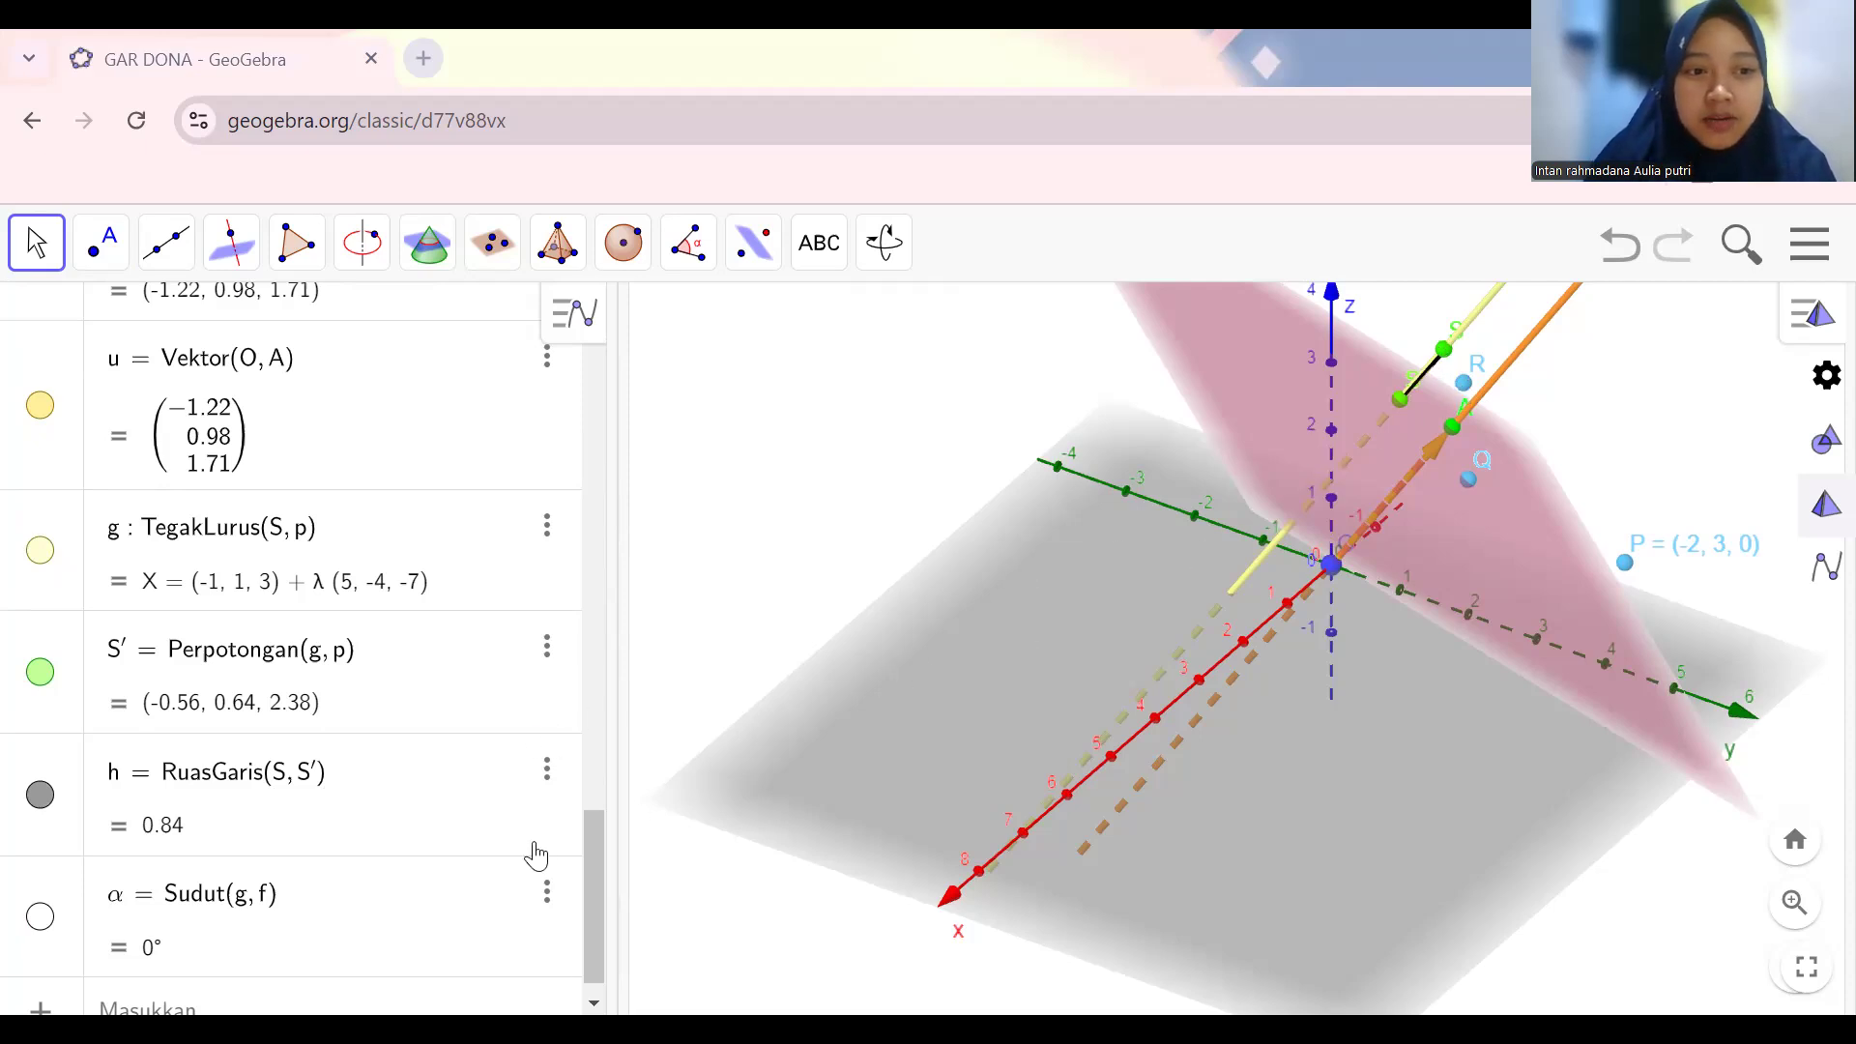
# Point out vector u and lines f and g in the 3D view, and show angle α between lines g and f.
pyautogui.scroll(-1, 295, 943)
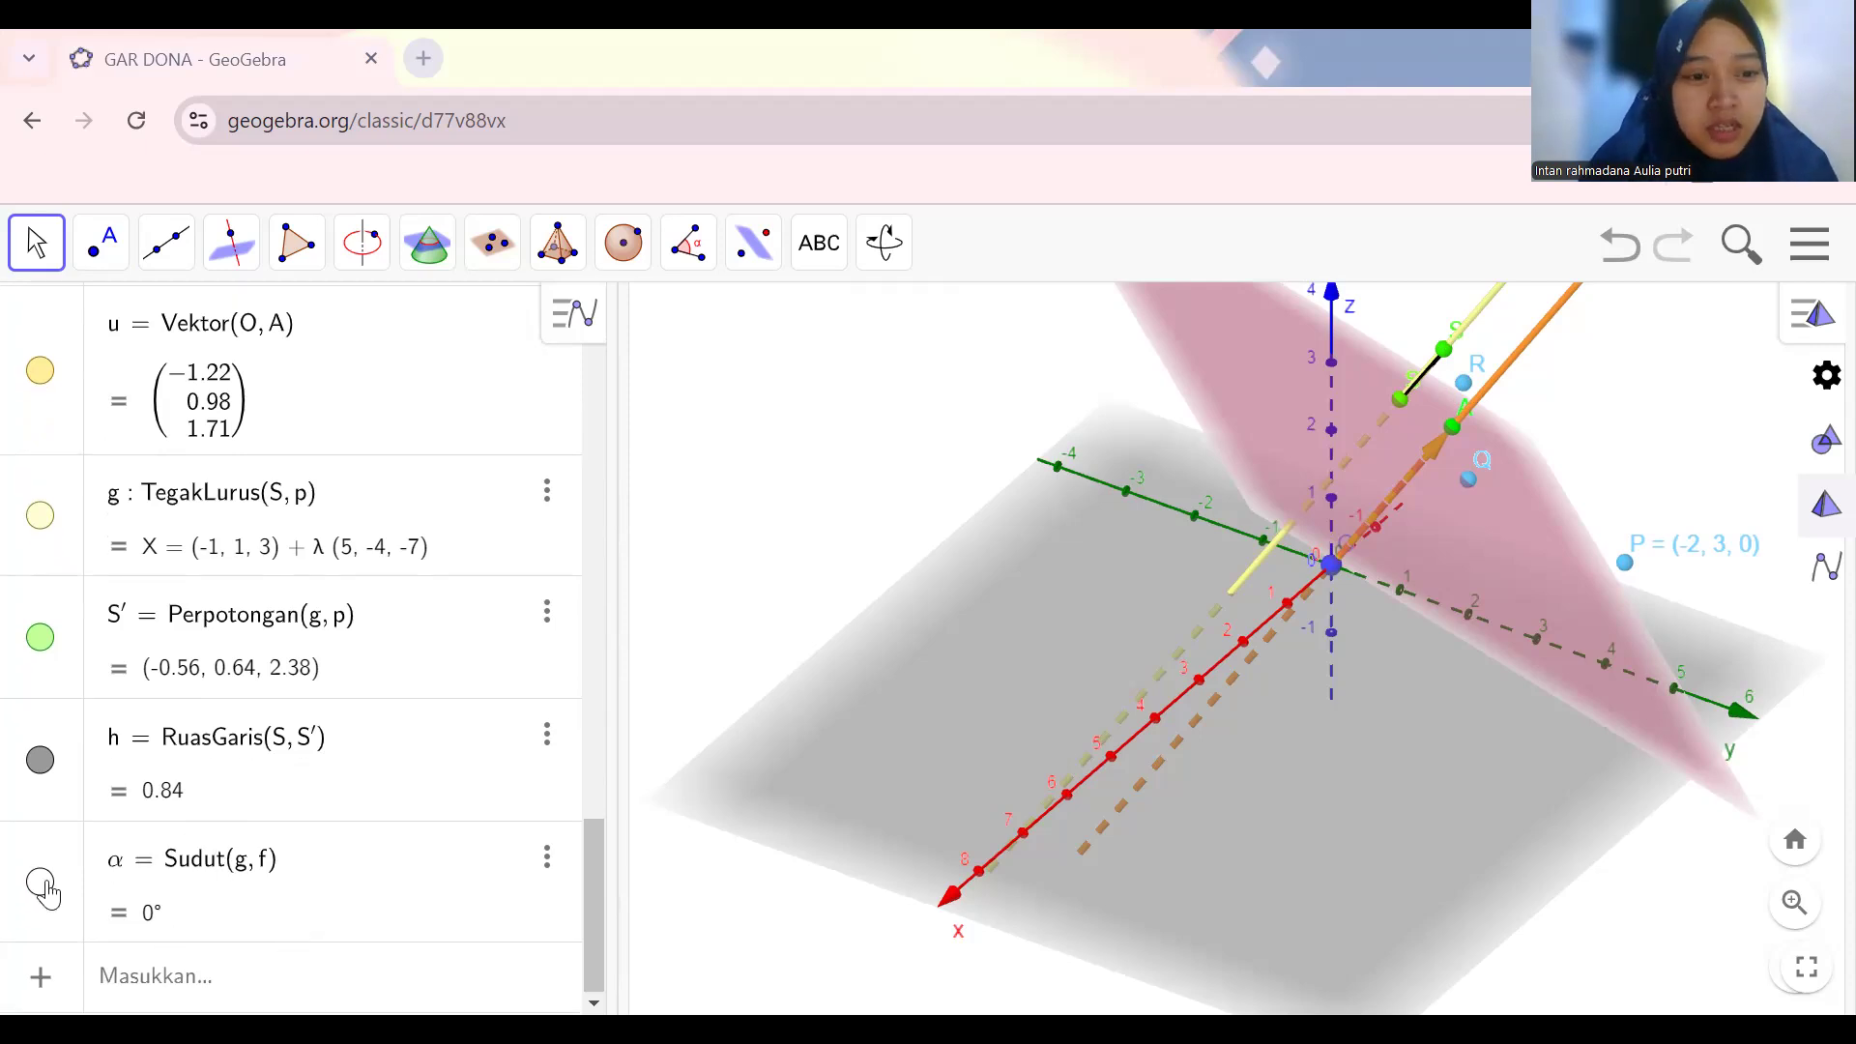
pyautogui.scroll(4, 312, 891)
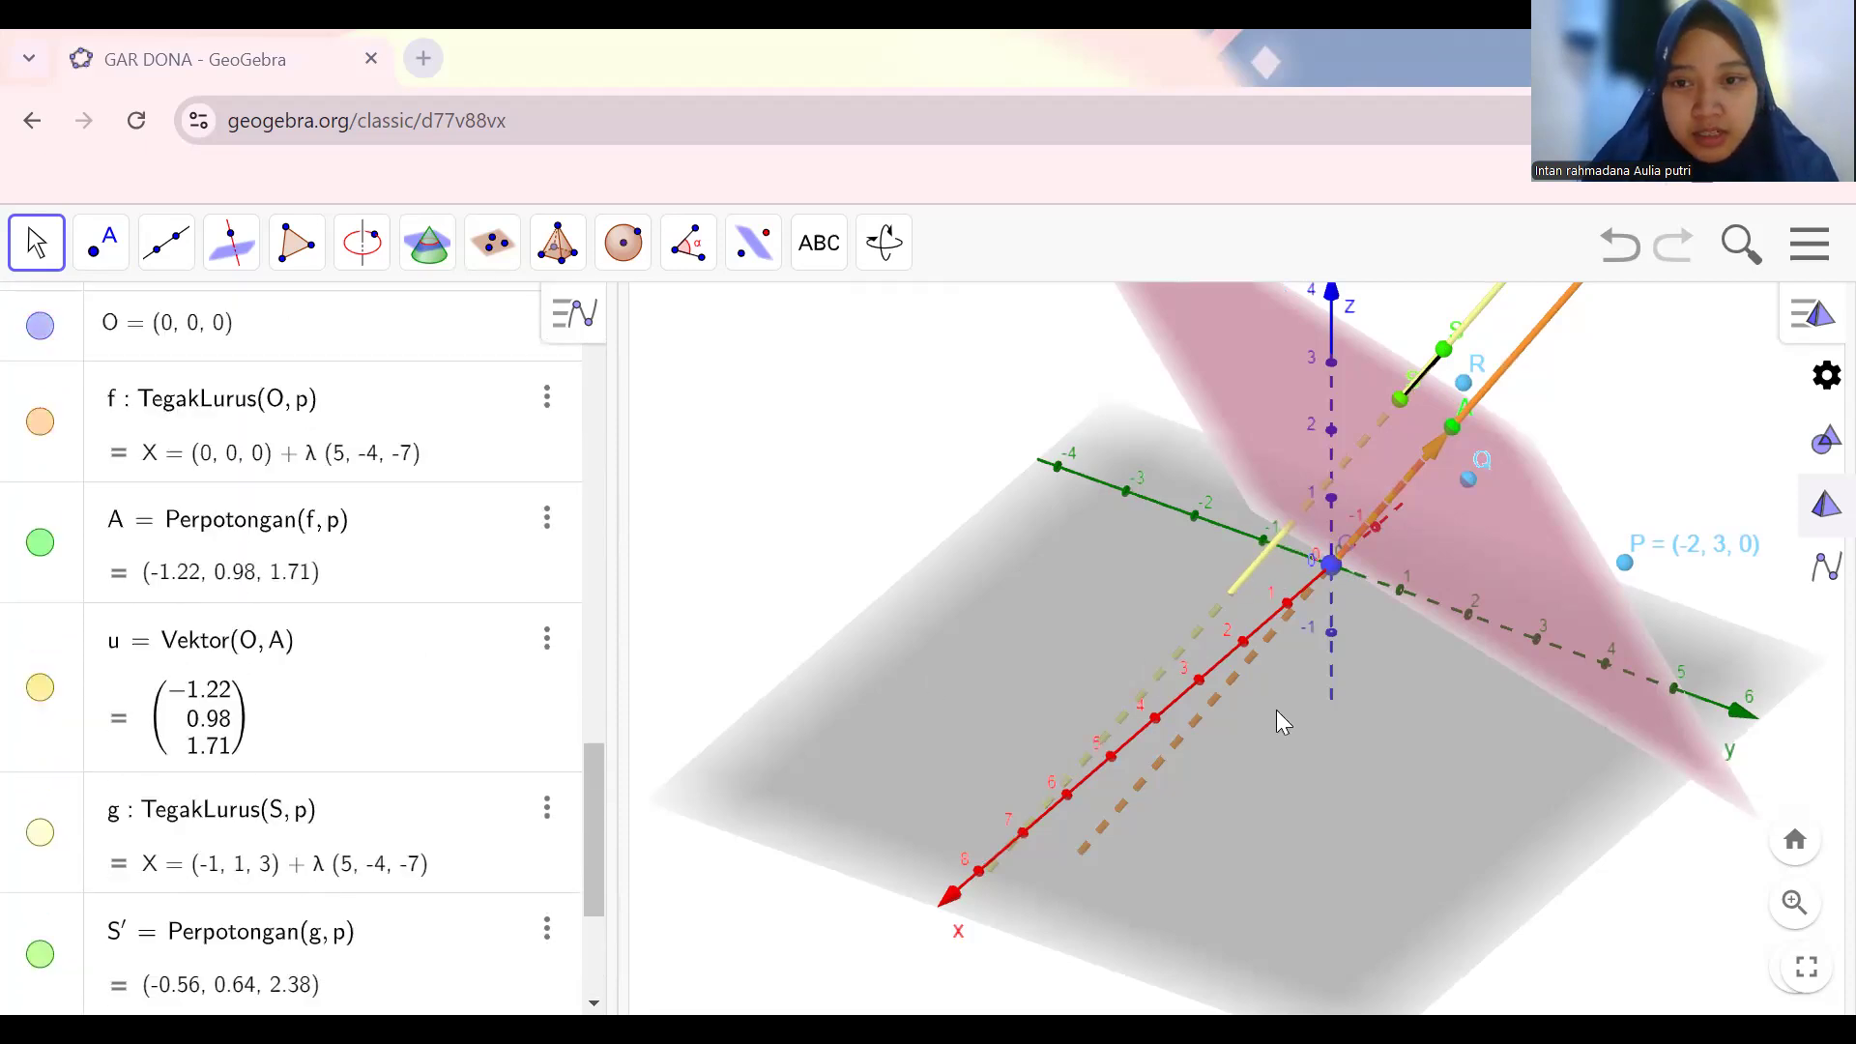
pyautogui.moveTo(1276, 710); pyautogui.dragTo(1303, 707)
pyautogui.click(1295, 493)
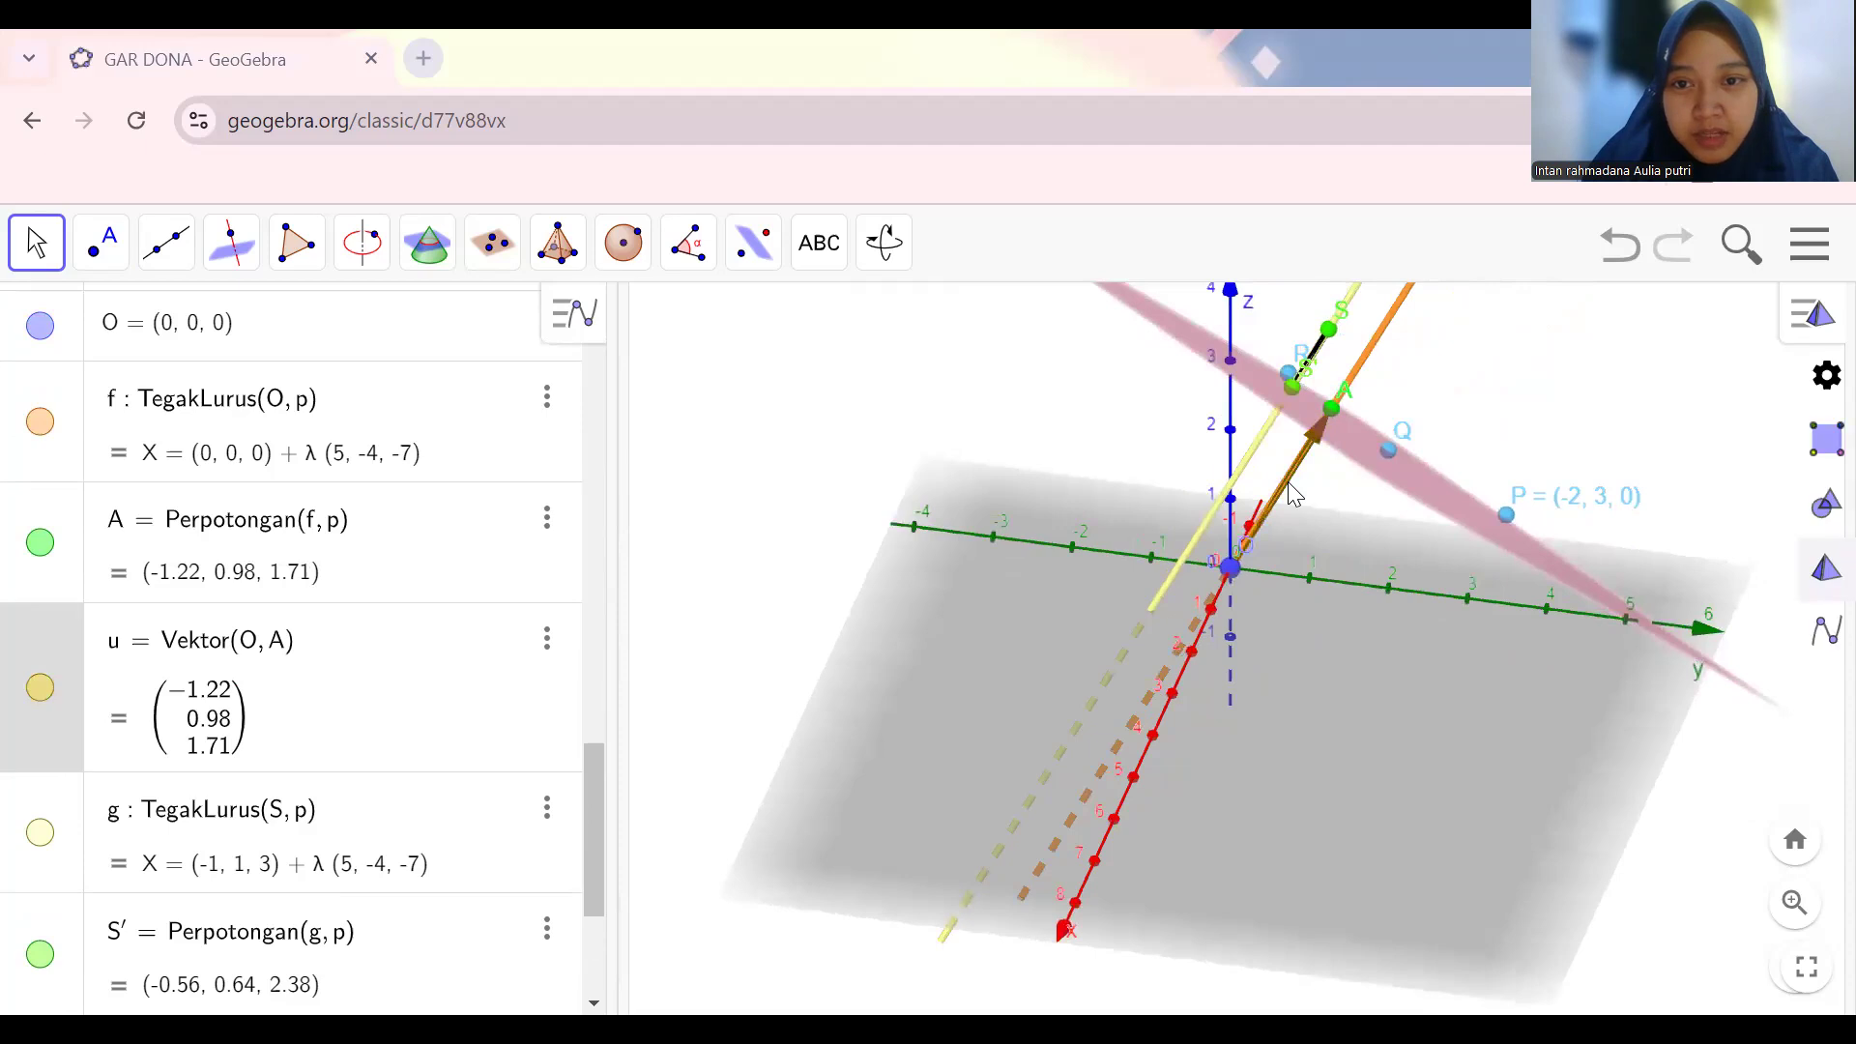
pyautogui.click(1384, 333)
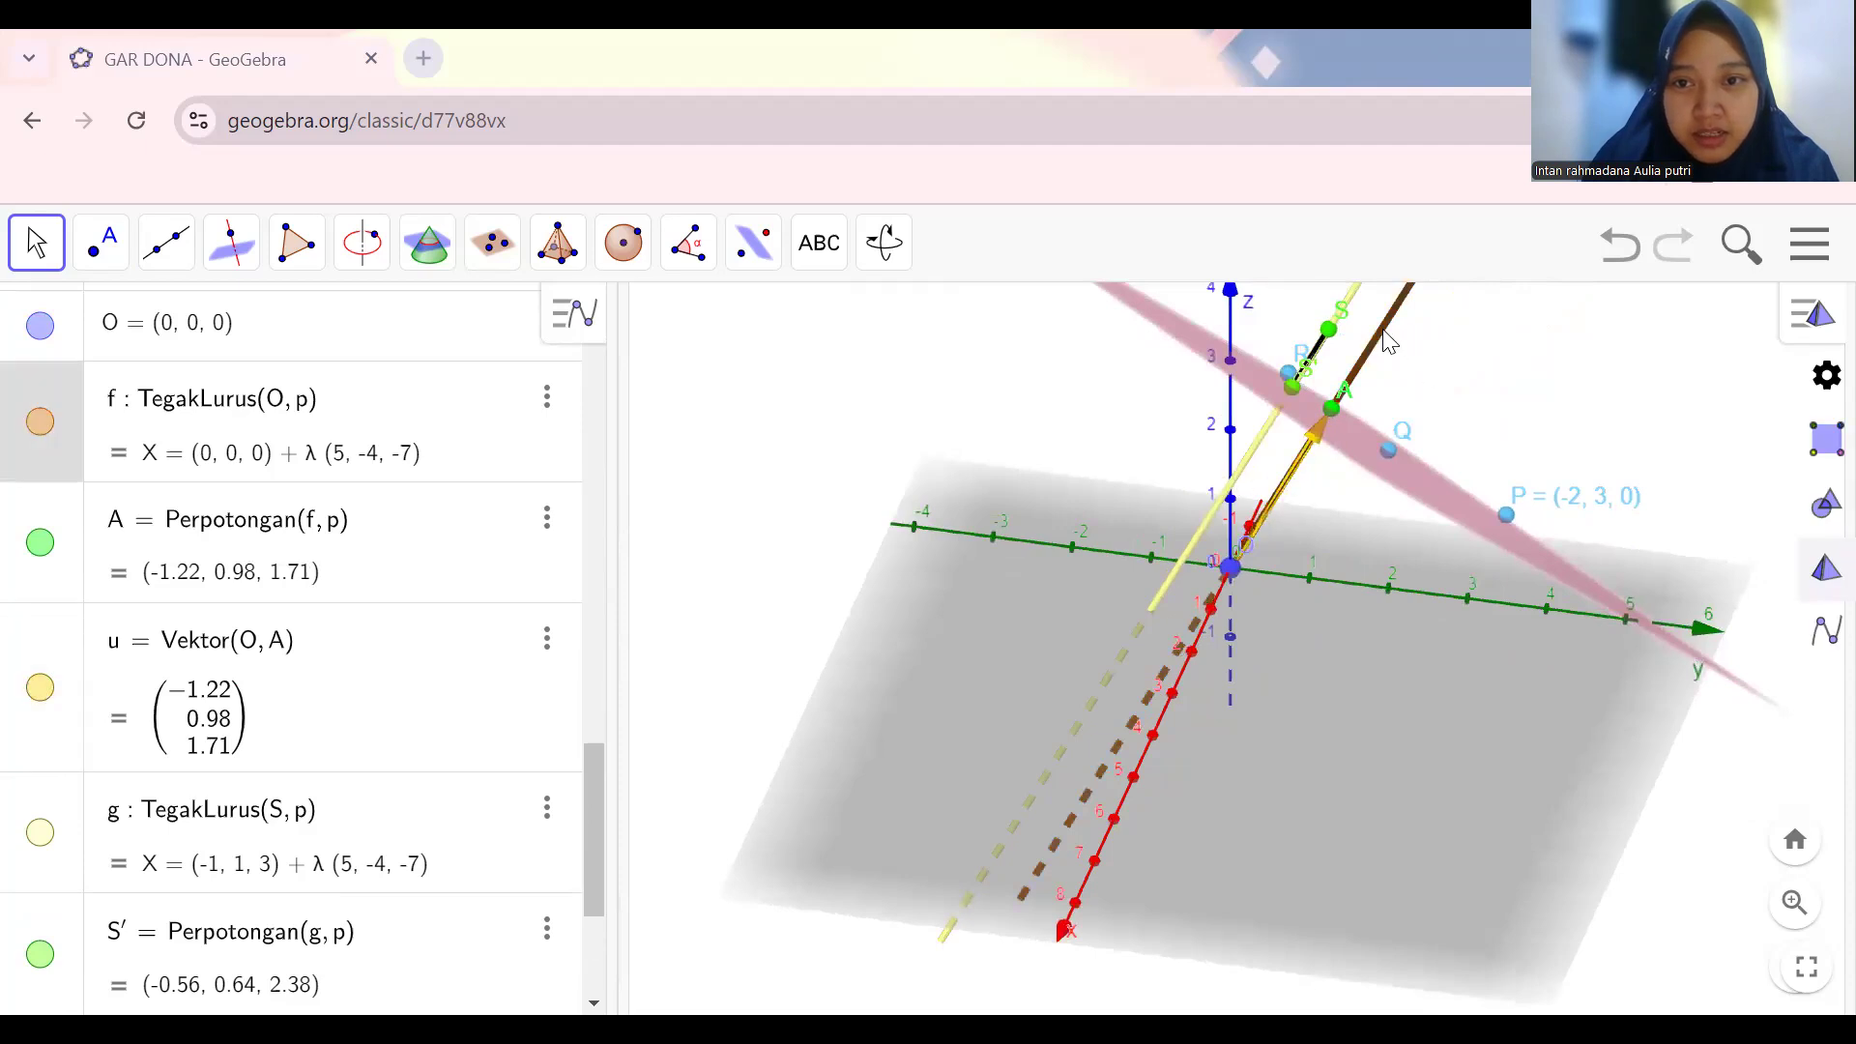
pyautogui.click(1253, 457)
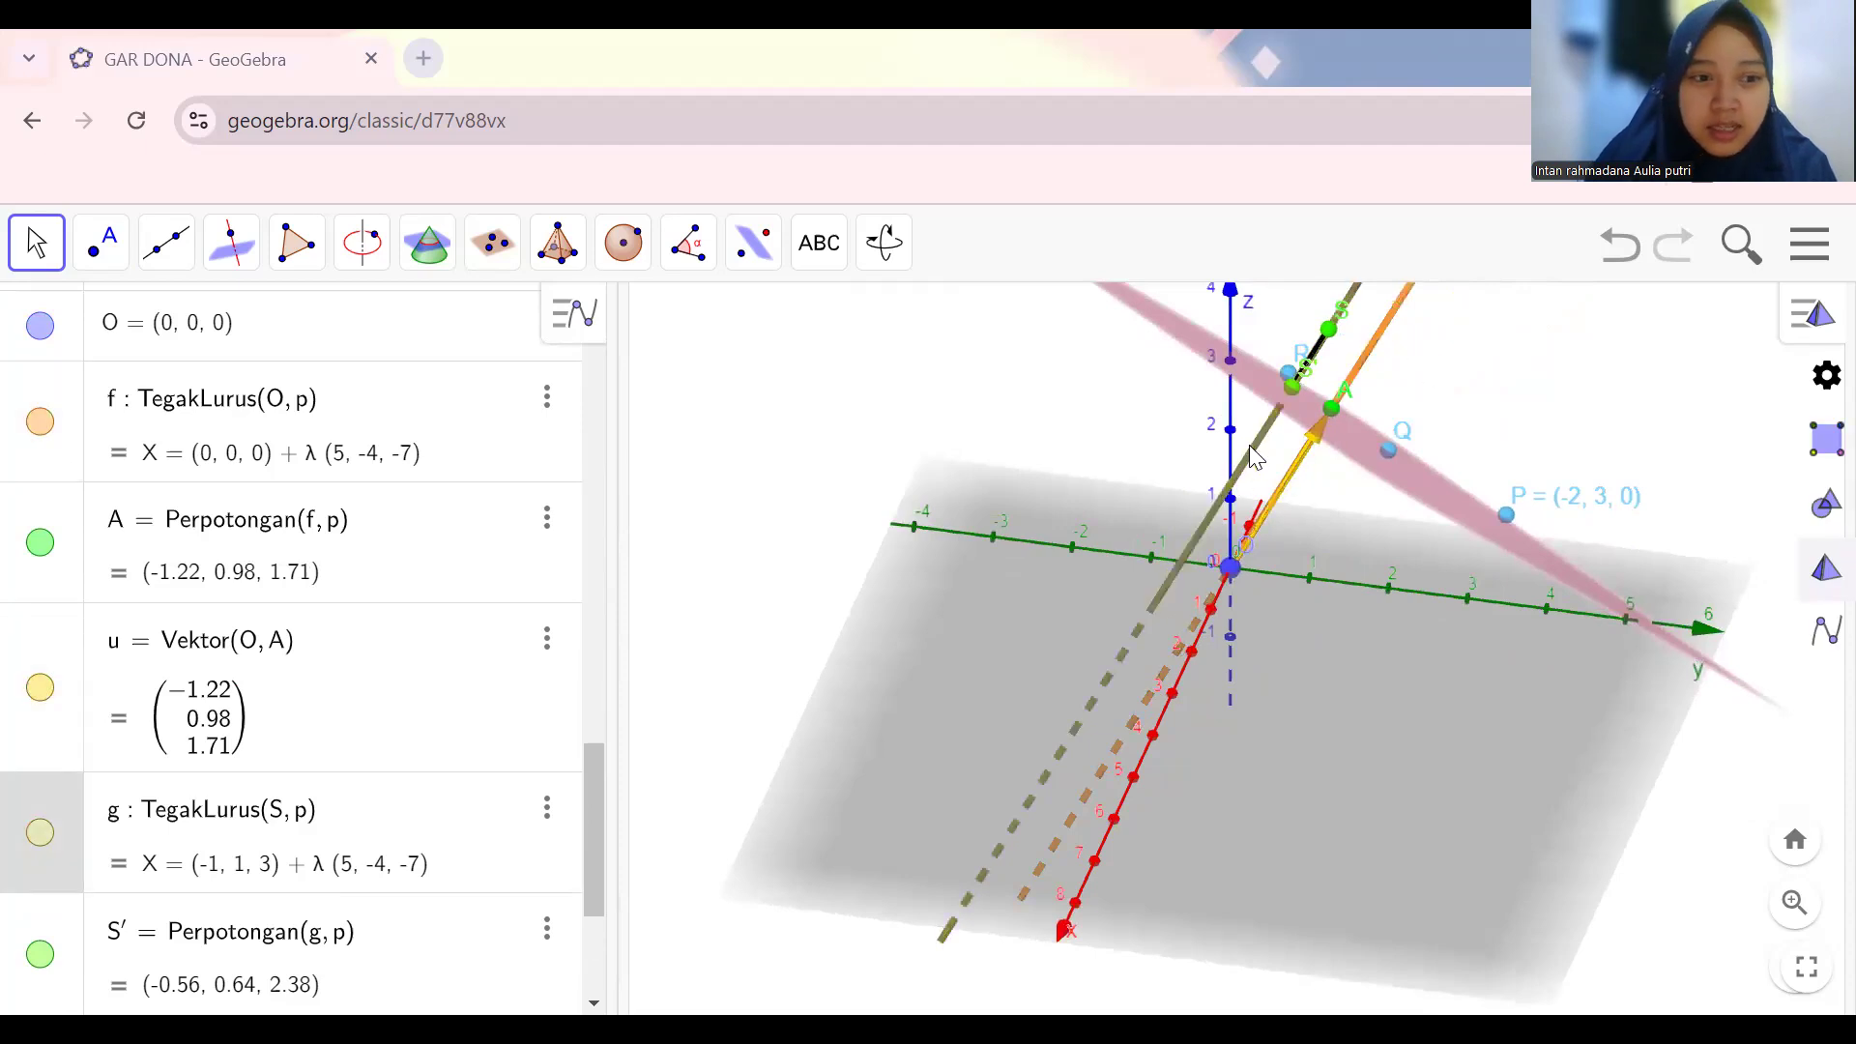
pyautogui.scroll(-2, 368, 935)
pyautogui.scroll(-1, 363, 937)
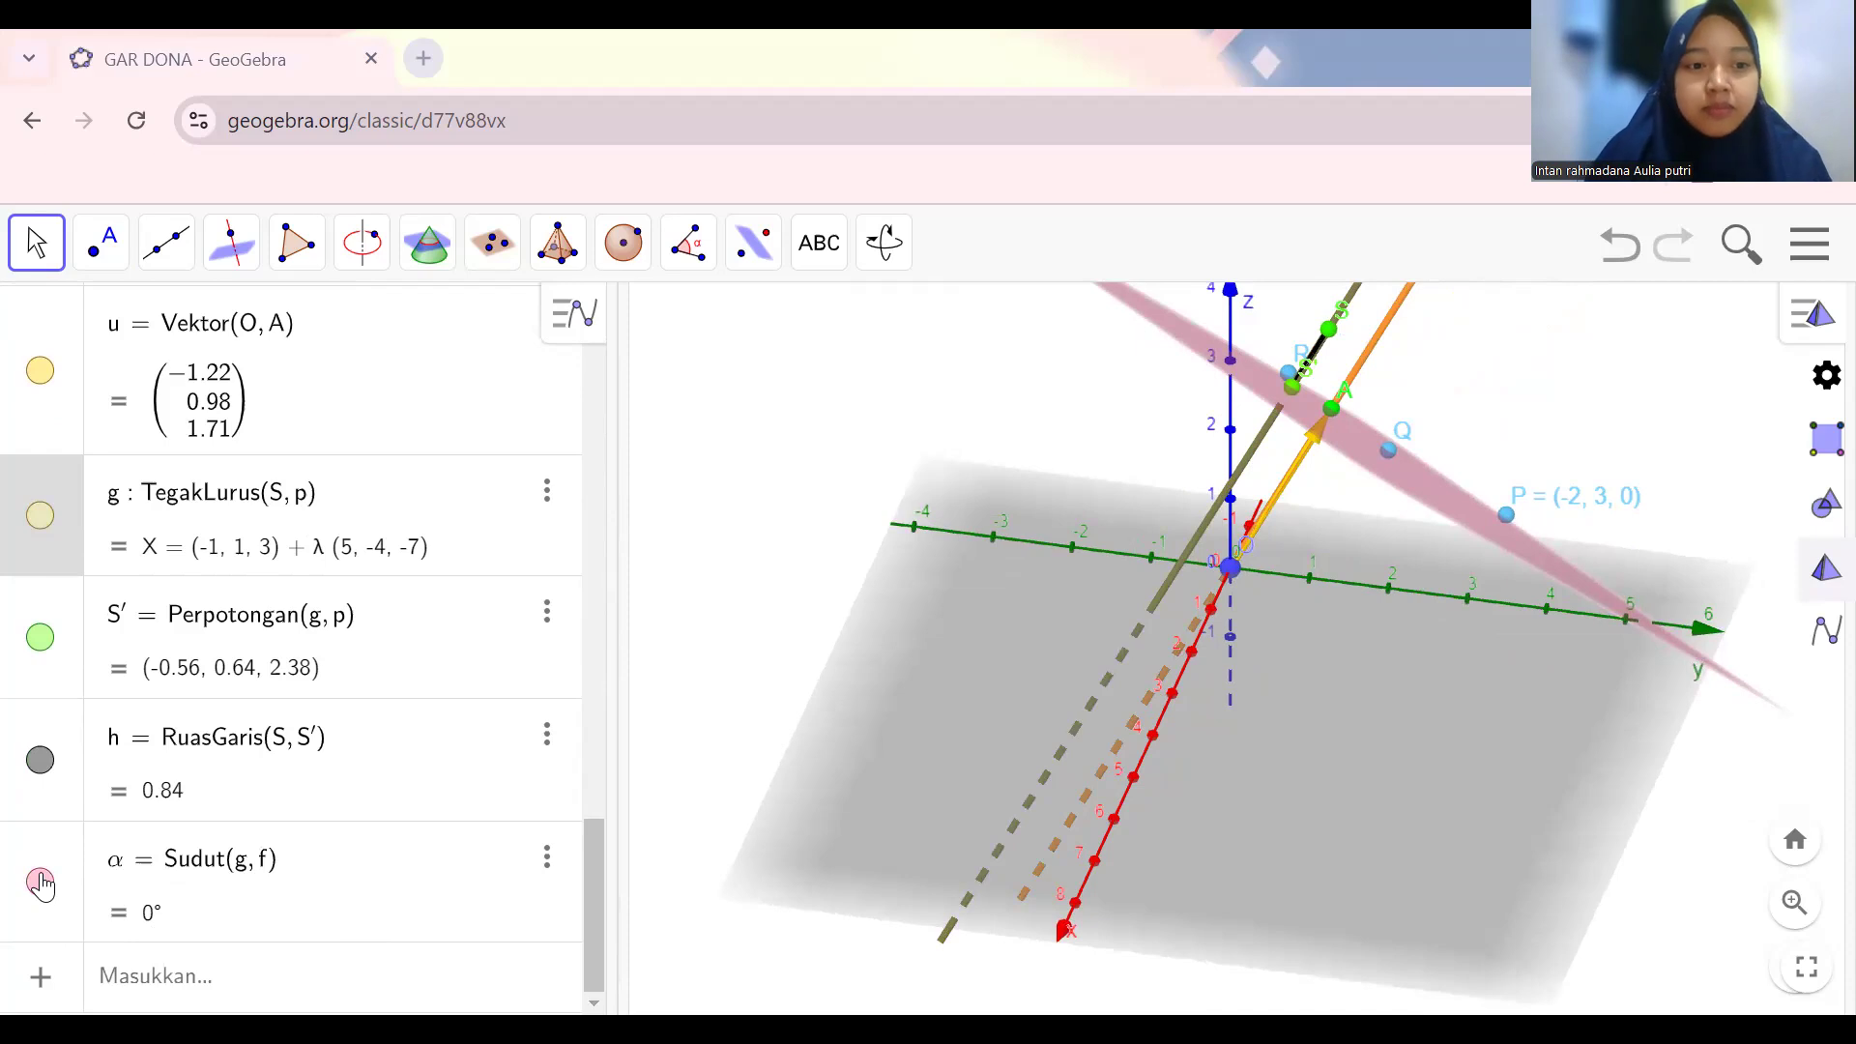
pyautogui.moveTo(1350, 791); pyautogui.dragTo(1289, 771)
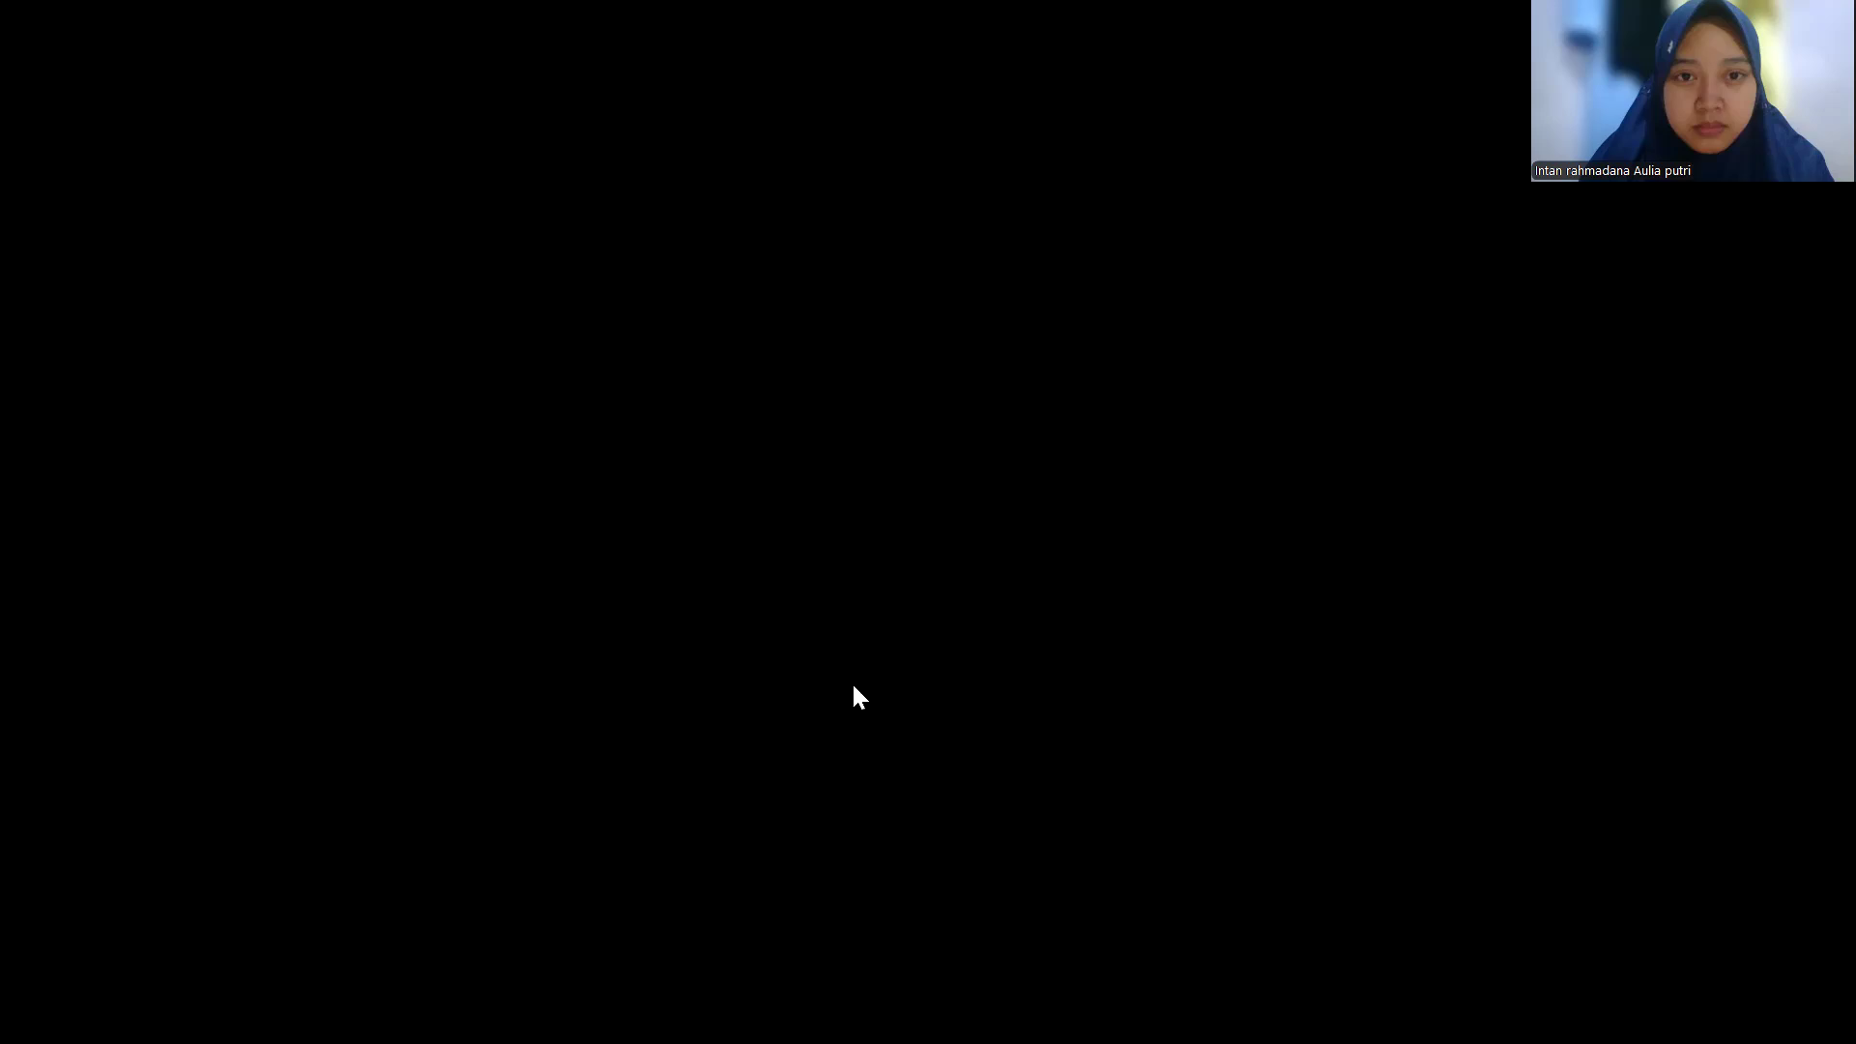
# Switch to the Word report and present the Hasil figure and the Kesimpulan paragraph under Penutup.
pyautogui.scroll(5, 957, 675)
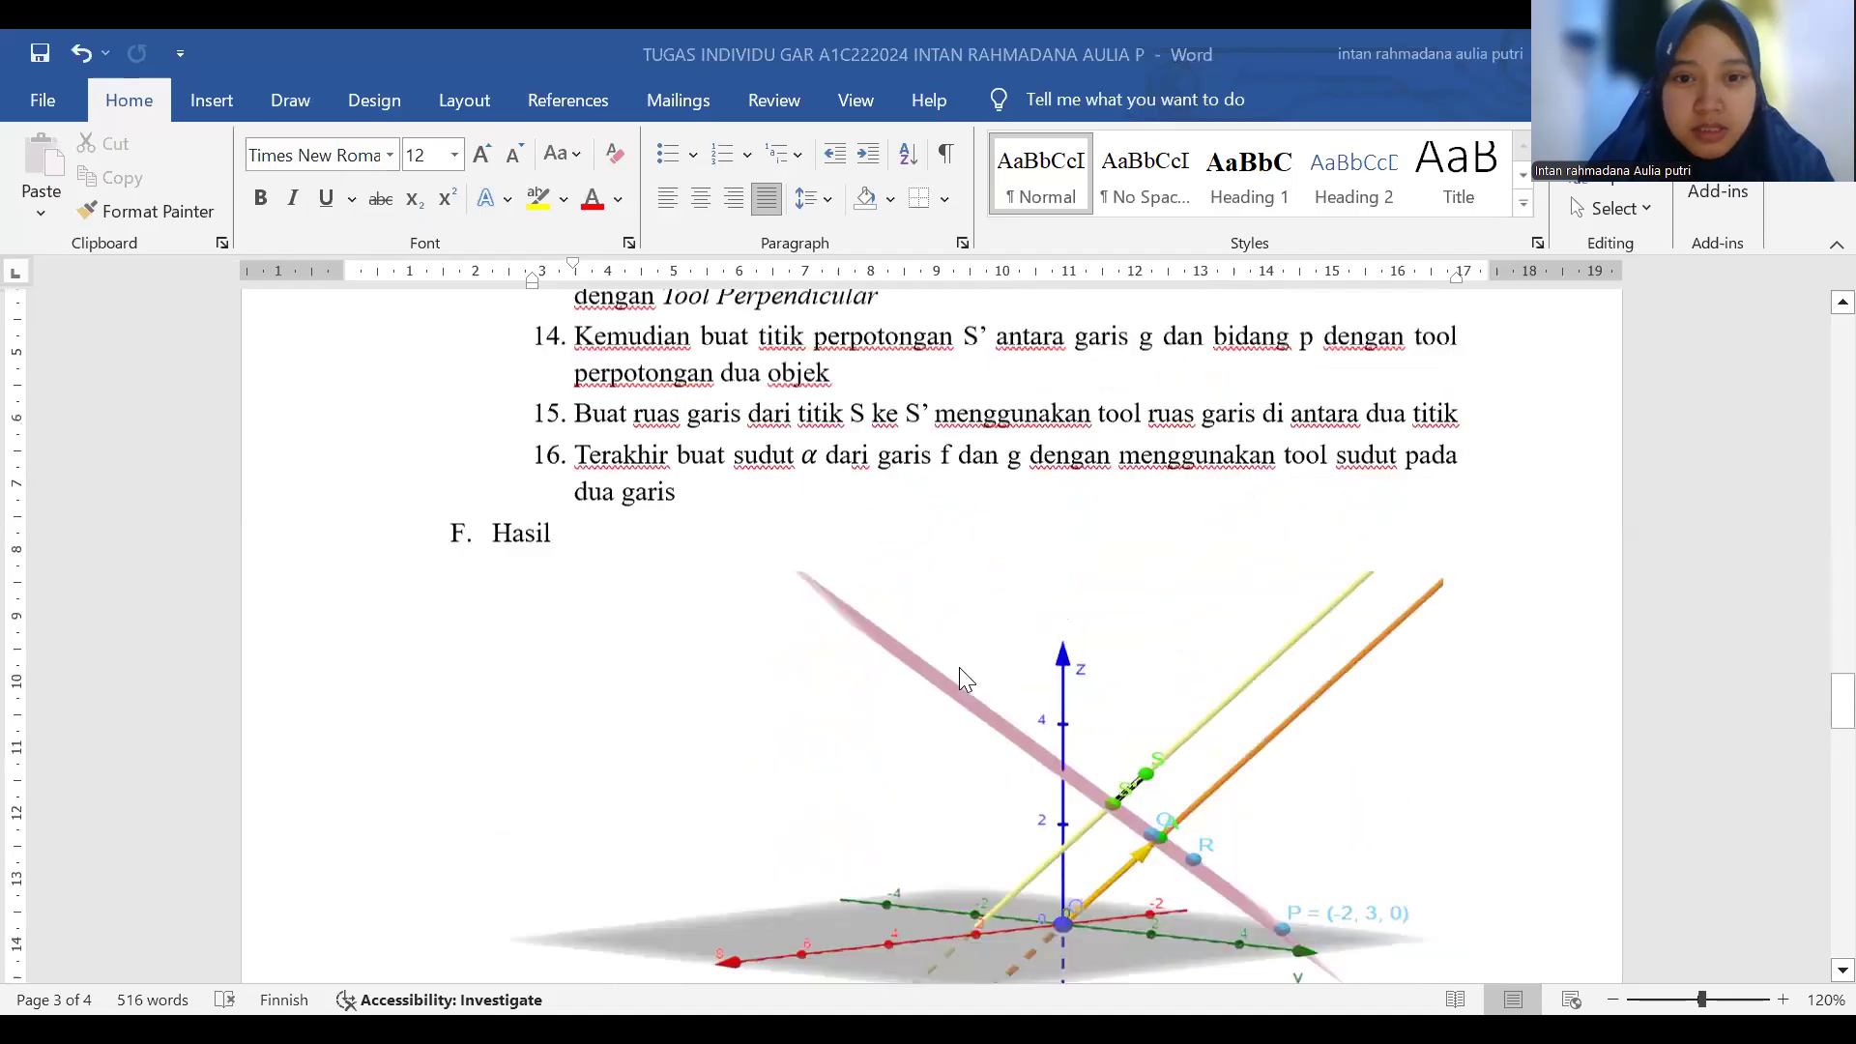
pyautogui.scroll(-10, 965, 679)
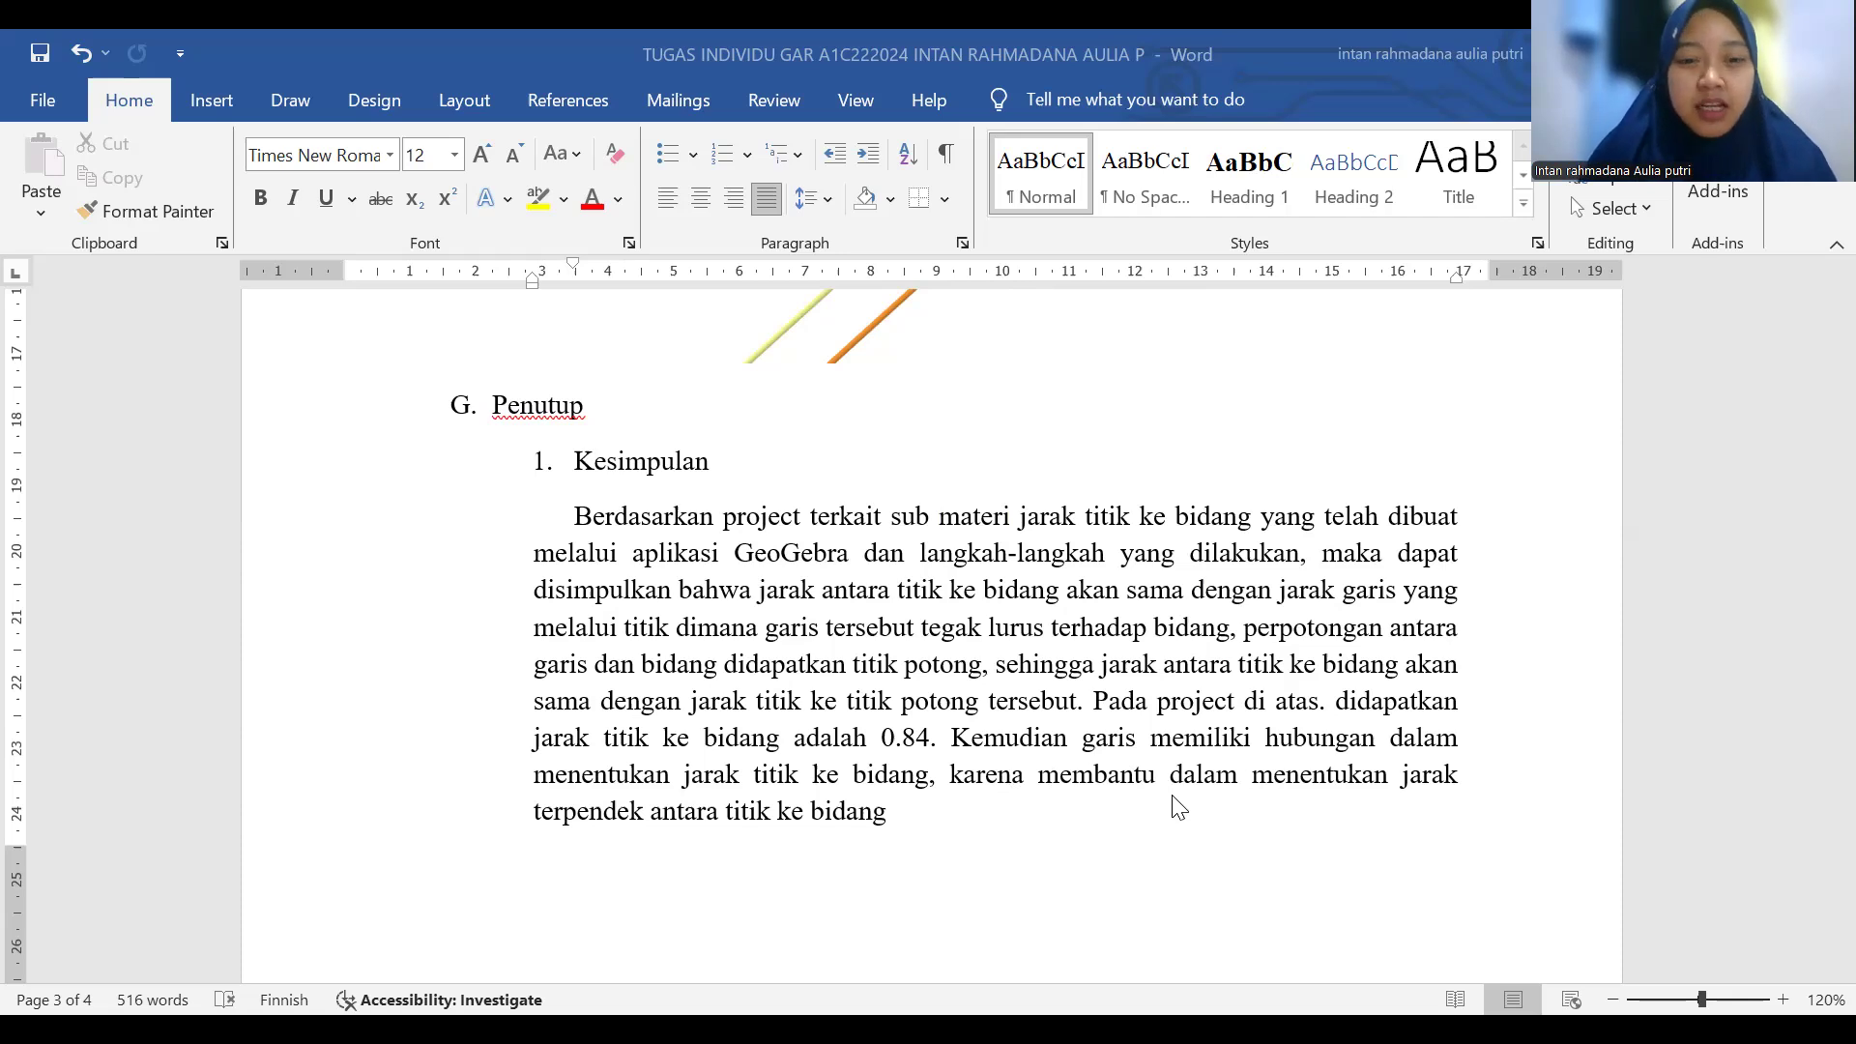
pyautogui.scroll(3, 1103, 576)
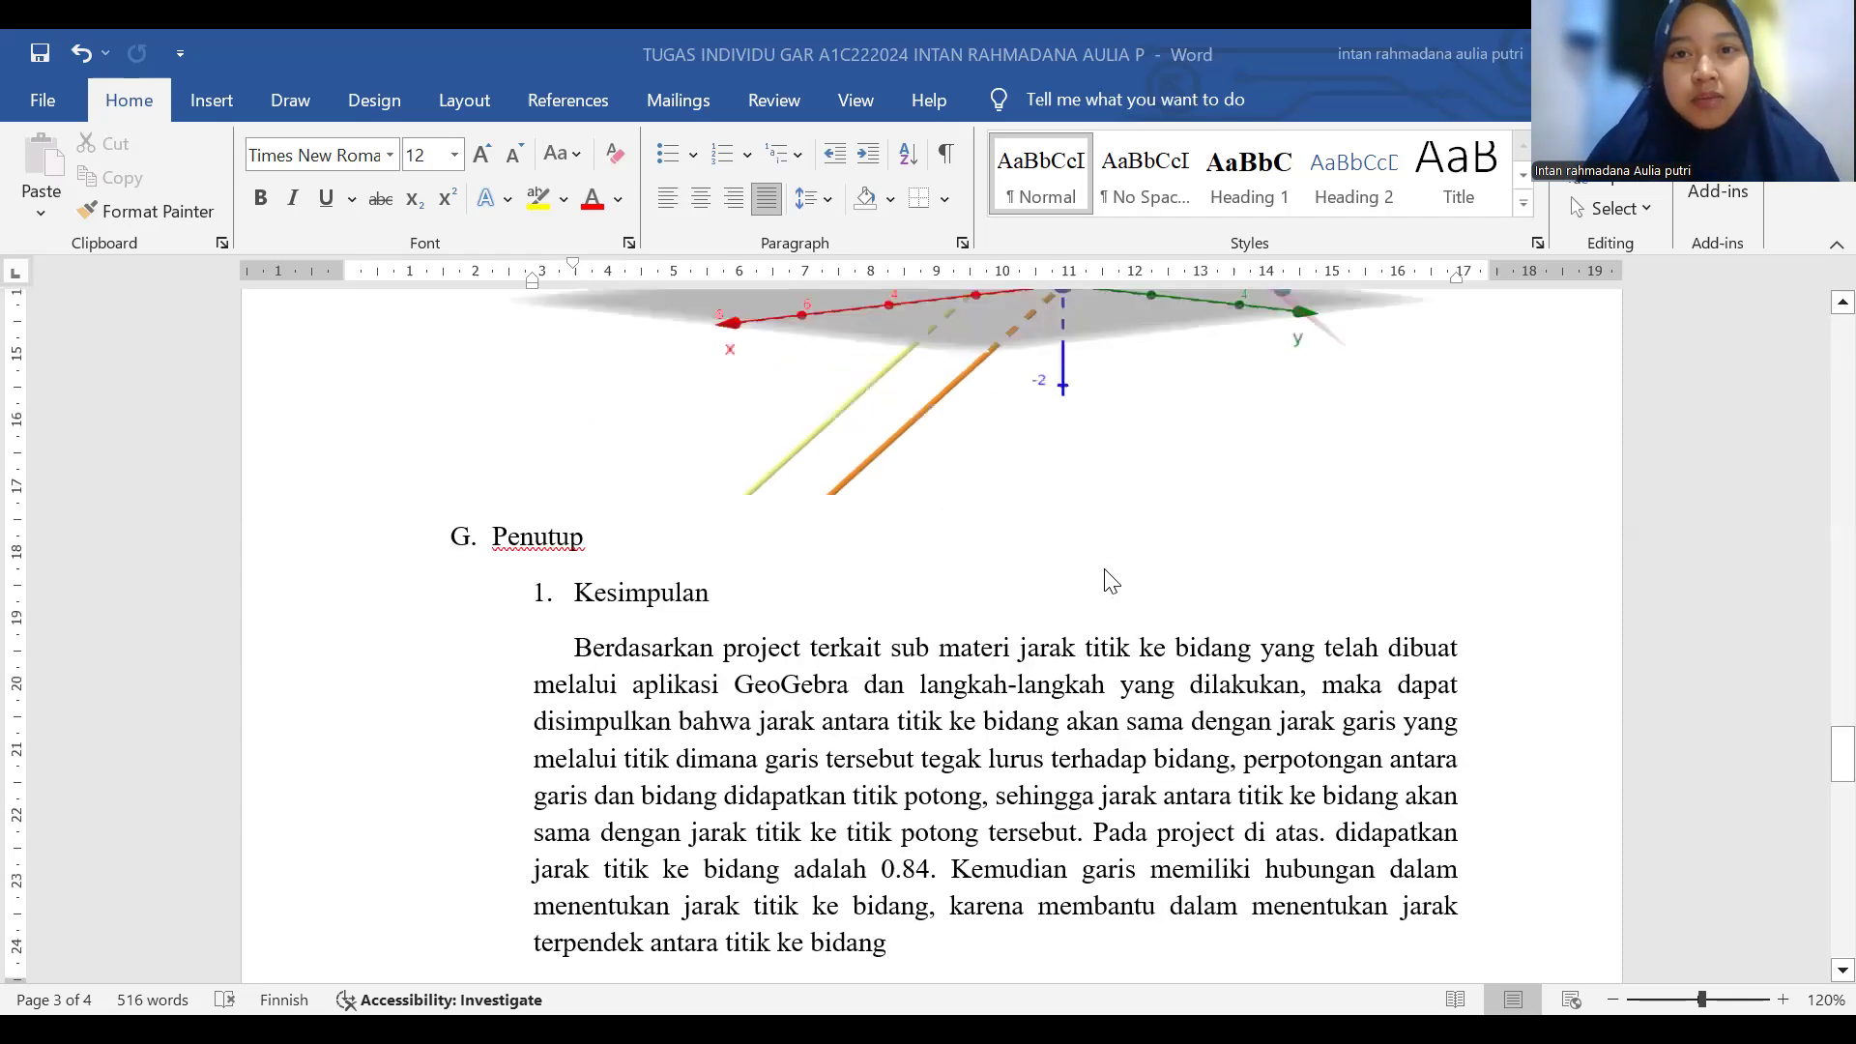